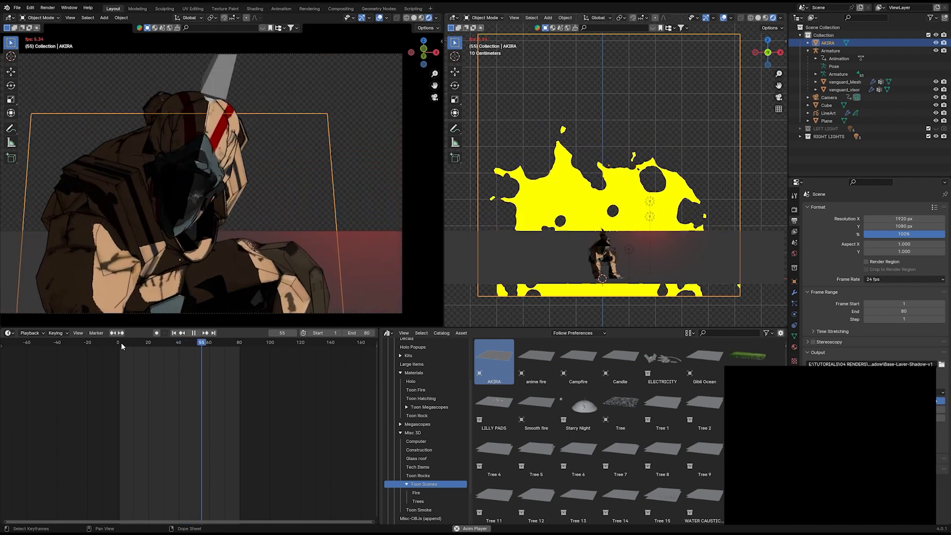
# Stop the animation playback and move the AKIRA fire plane between the two anime fire strips.
pyautogui.press('space')
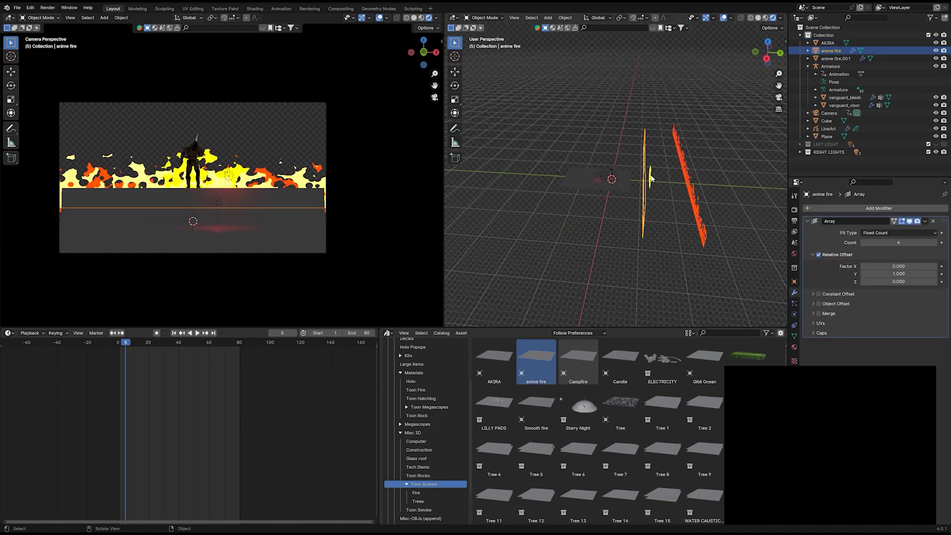
pyautogui.moveTo(652, 179); pyautogui.dragTo(663, 196)
pyautogui.moveTo(662, 197); pyautogui.dragTo(724, 186, button='middle')
# Try an Array modifier on the AKIRA fire plane with relative offset factors X 0 and Y 1.
pyautogui.click(833, 210)
pyautogui.moveTo(817, 210)
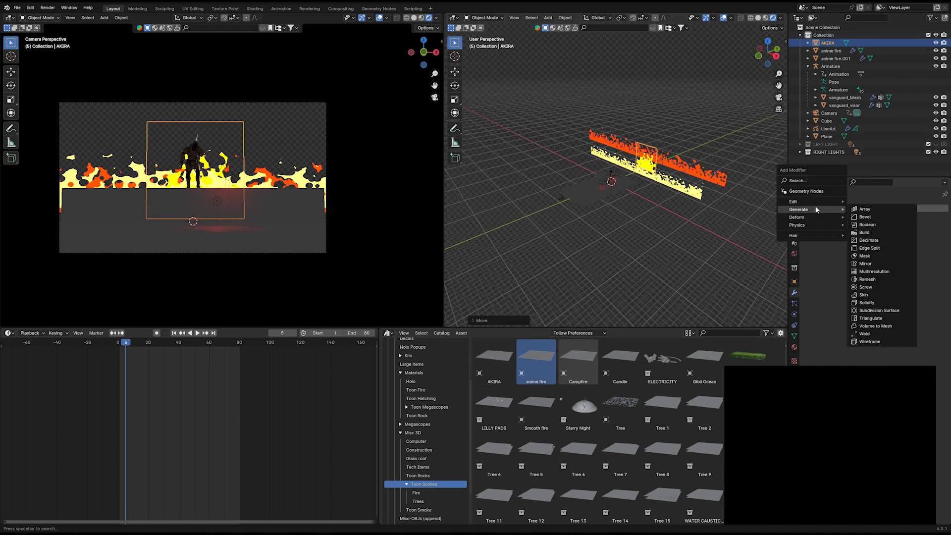
pyautogui.click(863, 210)
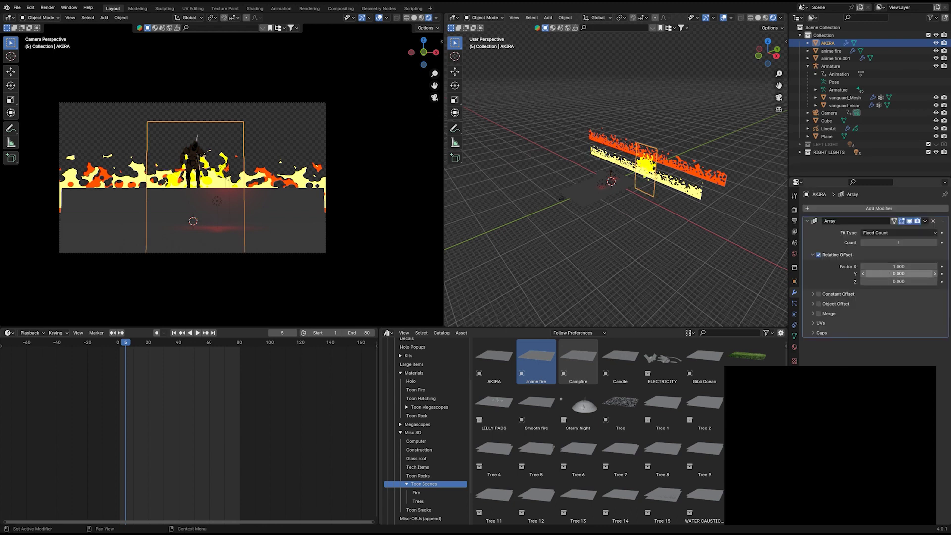
pyautogui.write('1')
pyautogui.press('Return')
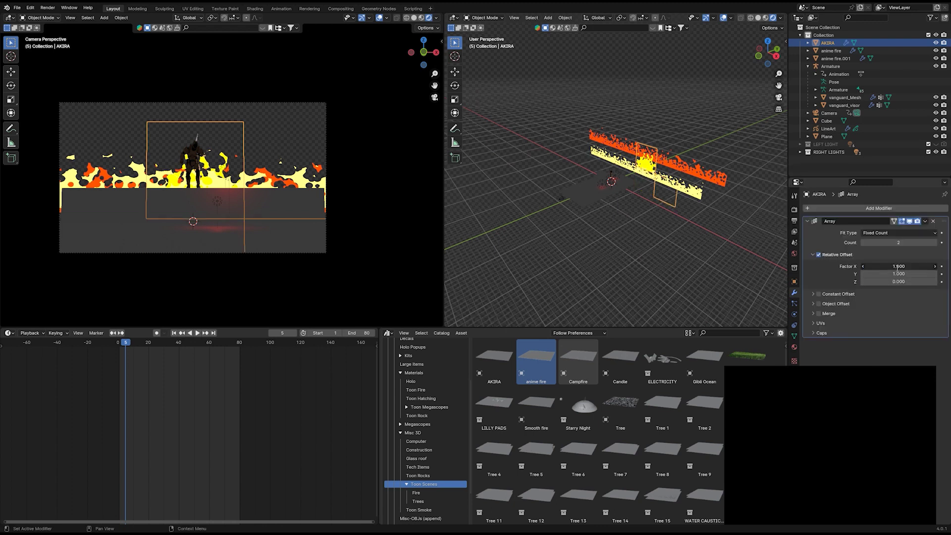
pyautogui.write('0')
pyautogui.press('Return')
pyautogui.moveTo(687, 150); pyautogui.dragTo(690, 196, button='middle')
pyautogui.hotkey('ctrl', 'z')
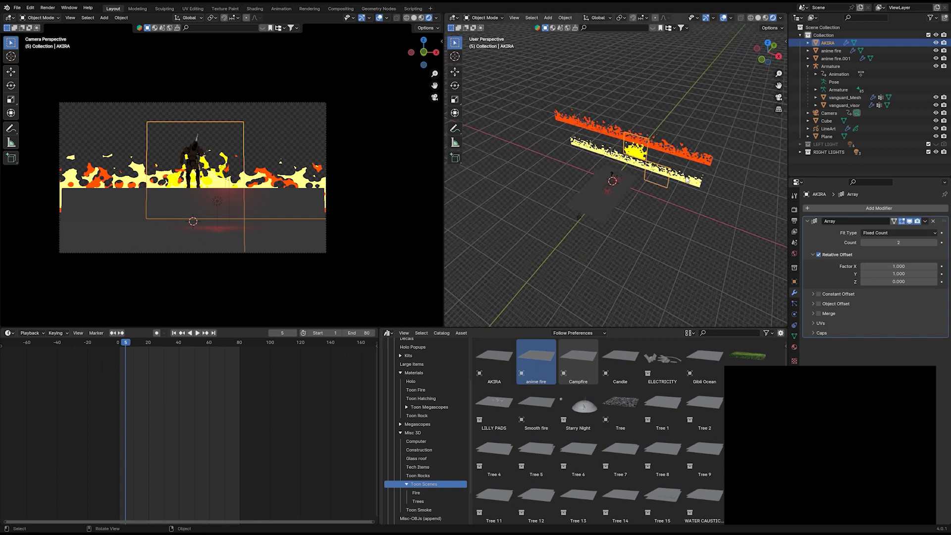
pyautogui.click(933, 222)
# Scale the AKIRA fire plane up to about 1.35 times and shift it along X towards the left side of the camera view.
pyautogui.press('s')
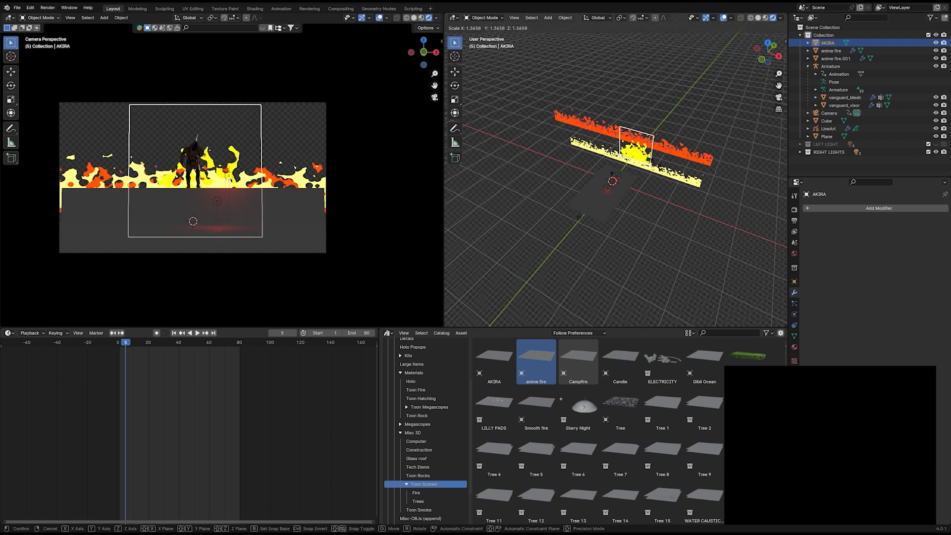
pyautogui.press('x')
pyautogui.click(645, 159)
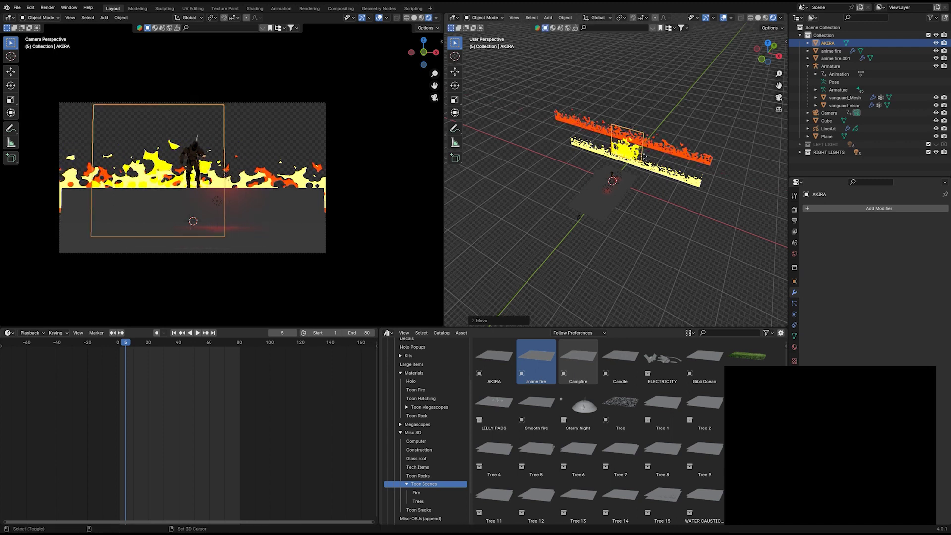
# Duplicate the AKIRA fire plane, offset the copy about 16 m along X, push it back along Y, and raise it about 1 m.
pyautogui.hotkey('shift', 'd')
pyautogui.press('x')
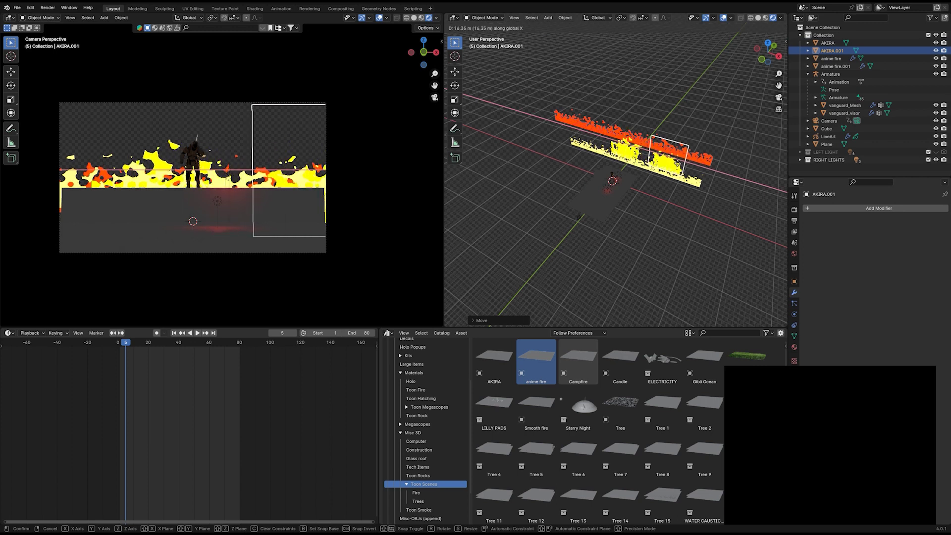
pyautogui.press('y')
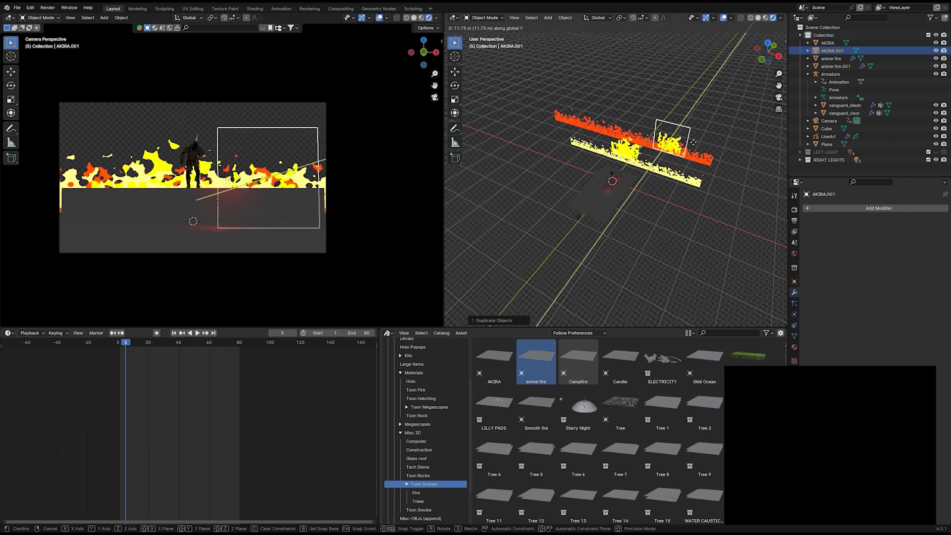
pyautogui.click(699, 134)
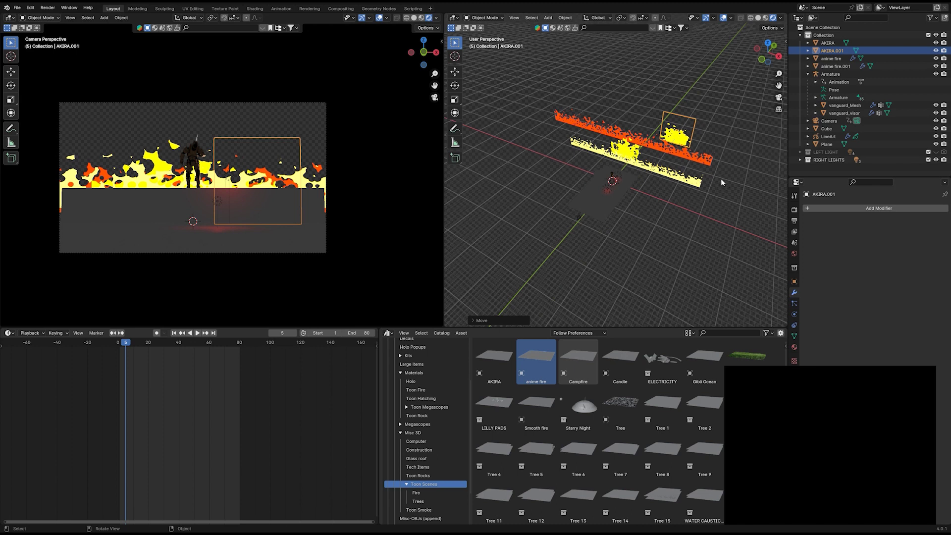
pyautogui.press('g')
pyautogui.press('z')
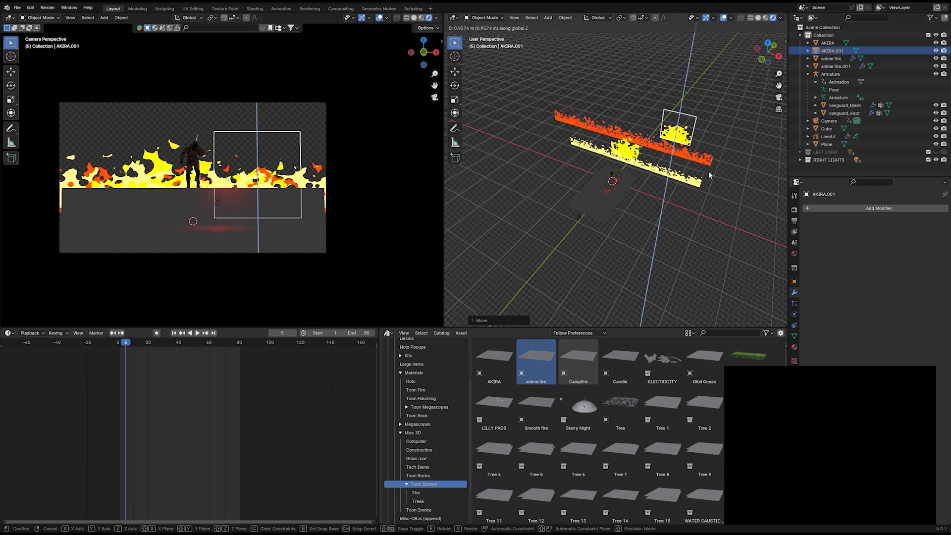
pyautogui.click(710, 175)
# Play the animation from frame 0 to preview the fire behind the character.
pyautogui.moveTo(123, 343); pyautogui.dragTo(119, 345)
pyautogui.press('space')
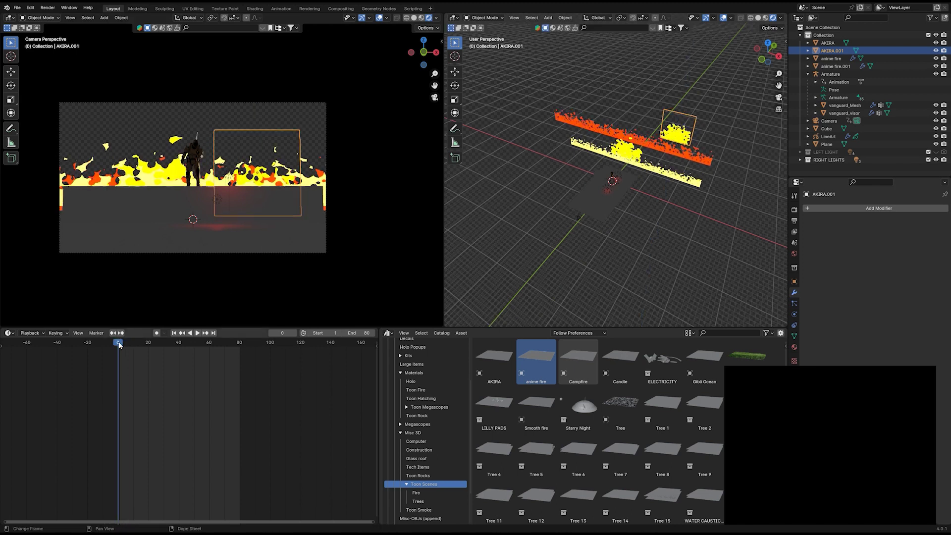
pyautogui.press('space')
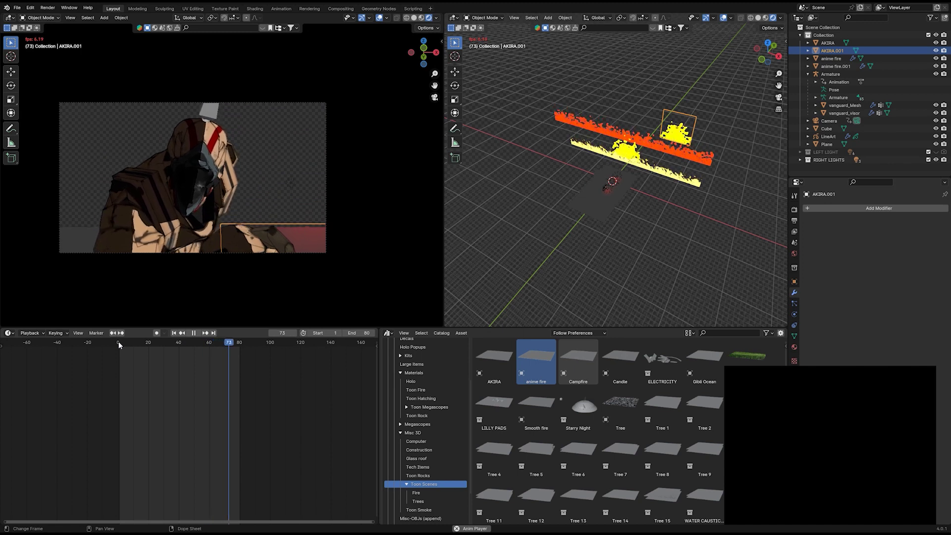
pyautogui.press('space')
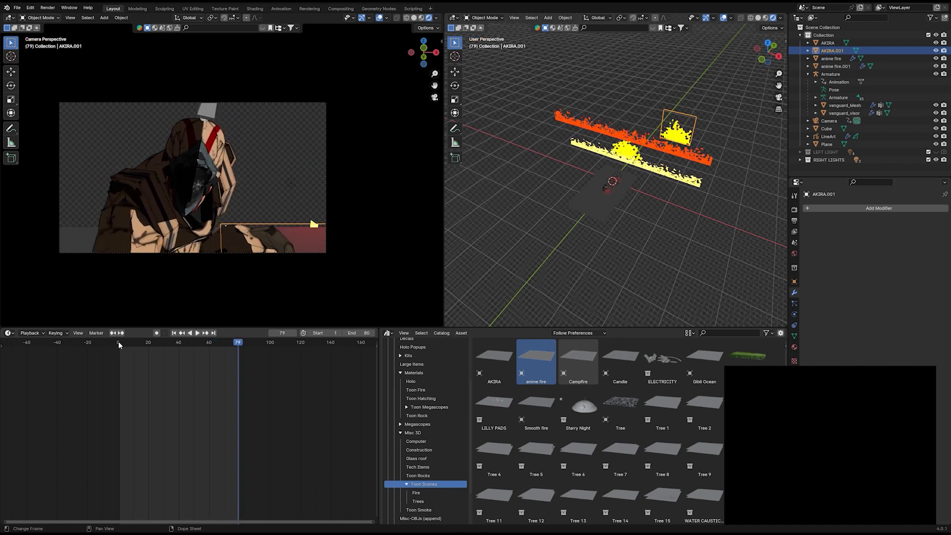
# Try to duplicate the pale yellow anime fire strip and raise the copy about 3.35 m along Z.
pyautogui.moveTo(645, 220)
pyautogui.mouseDown(button='middle')
pyautogui.moveTo(619, 250)
pyautogui.moveTo(644, 257)
pyautogui.moveTo(643, 235)
pyautogui.mouseUp(button='middle')
pyautogui.click(642, 235)
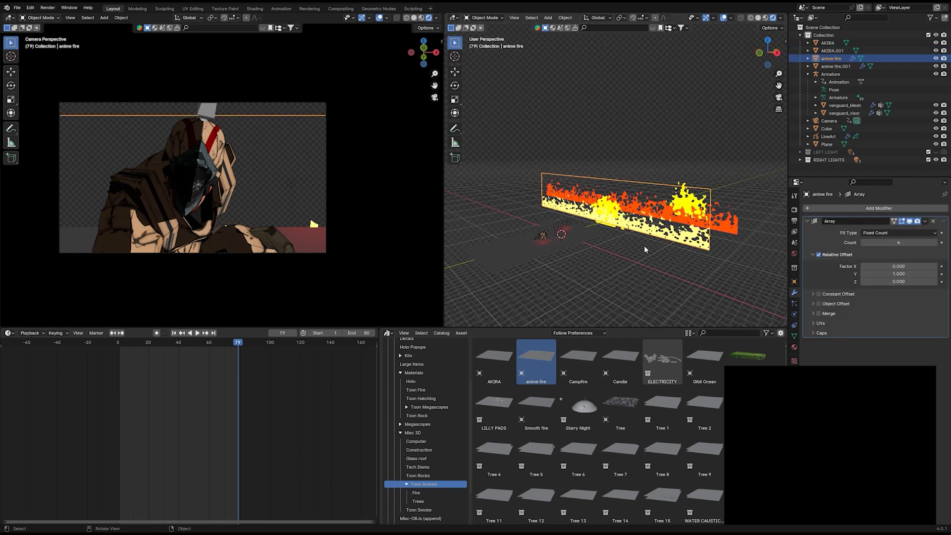
pyautogui.hotkey('shift', 'd')
pyautogui.press('z')
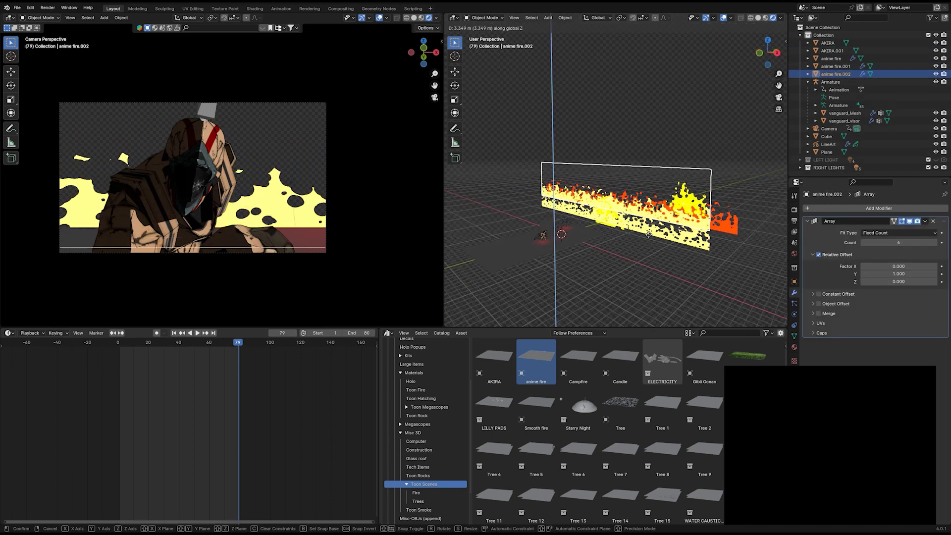
pyautogui.click(649, 233)
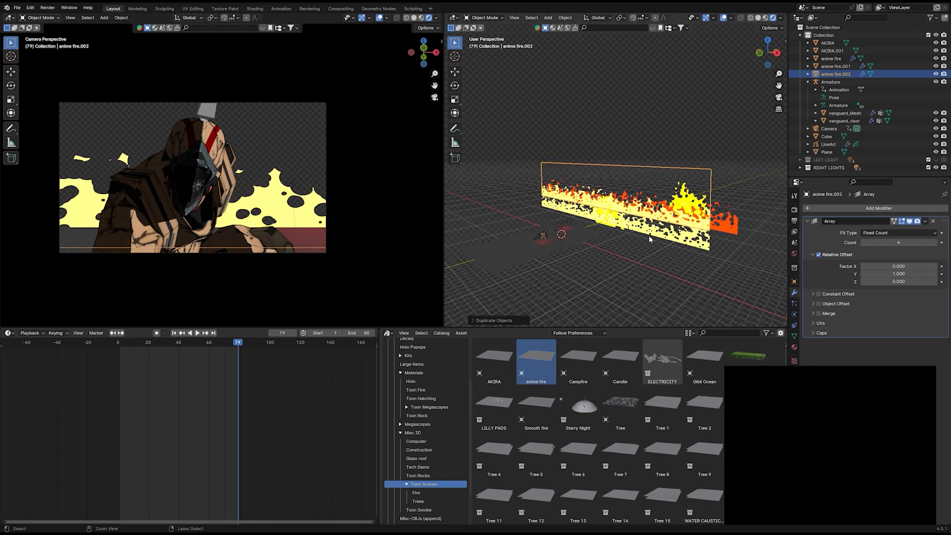
pyautogui.hotkey('ctrl', 'z')
# Add an empty to the scene.
pyautogui.moveTo(649, 235); pyautogui.dragTo(625, 246, button='middle')
pyautogui.hotkey('shift', 'a')
pyautogui.moveTo(627, 246)
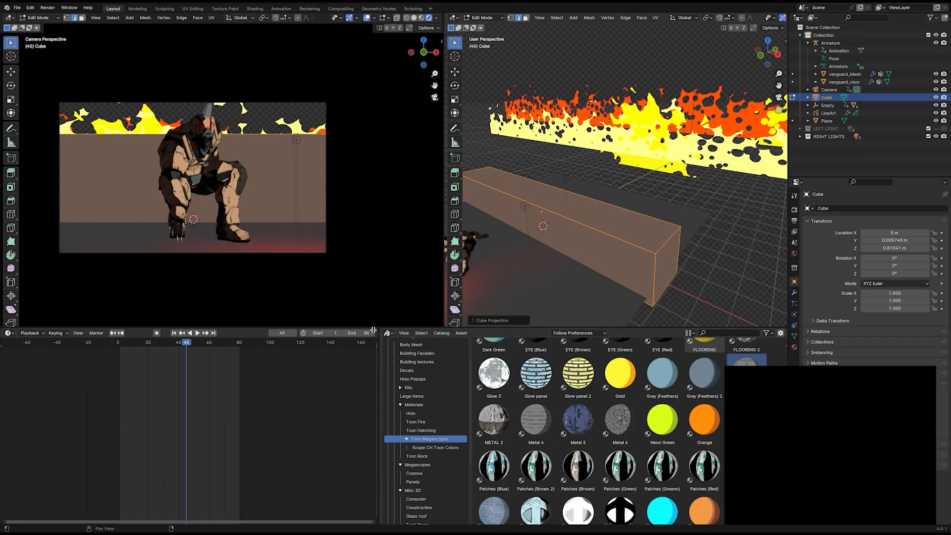
# Split the timeline area and turn the new area into a UV editor for the cube wall.
pyautogui.moveTo(373, 331); pyautogui.dragTo(214, 347)
pyautogui.click(222, 333)
pyautogui.click(240, 379)
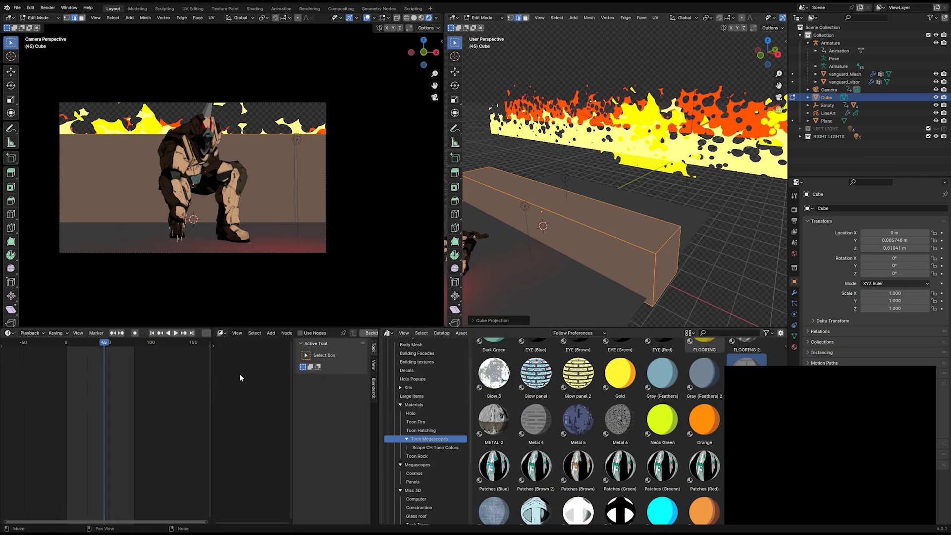
pyautogui.click(221, 337)
pyautogui.click(240, 371)
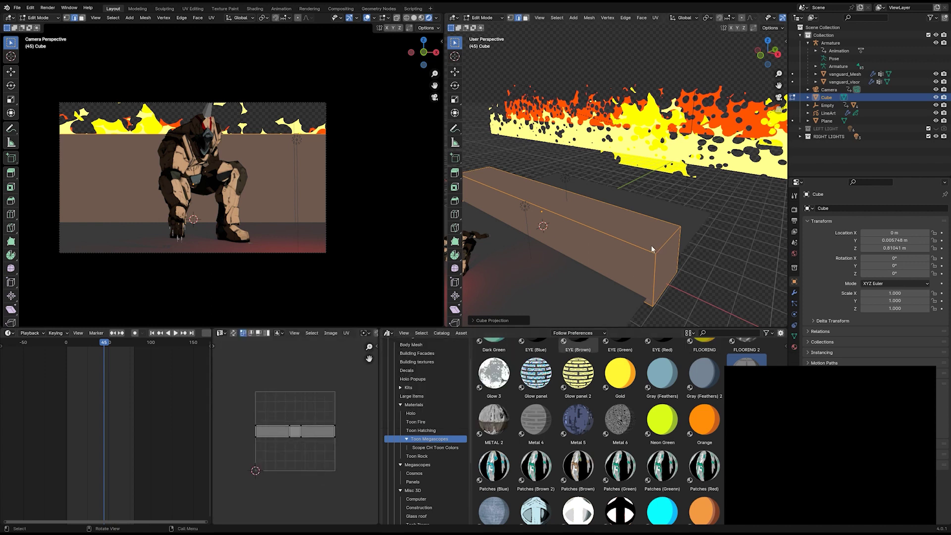
# Assign the Toon Concrete 2 material to the cube wall and apply the wall's scale.
pyautogui.press('Tab')
pyautogui.click(794, 347)
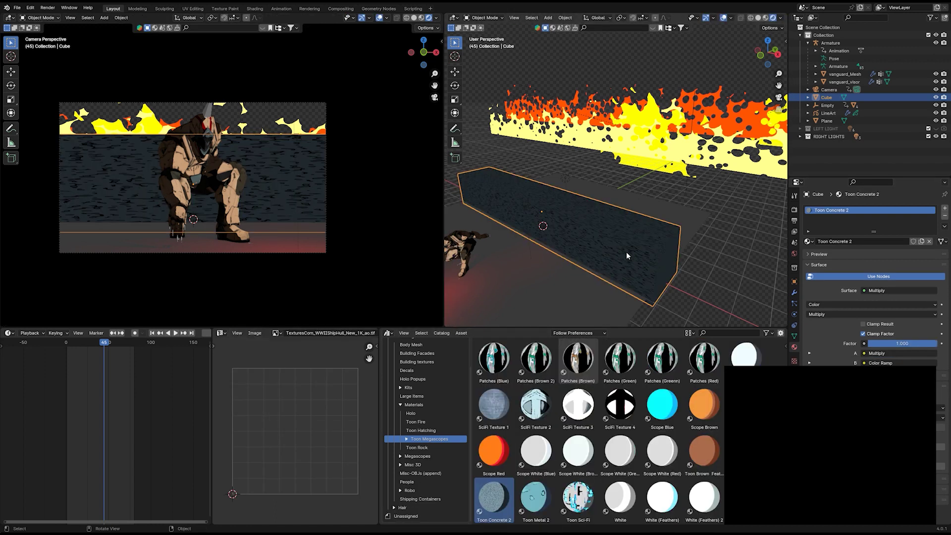
pyautogui.hotkey('ctrl', 'a')
pyautogui.click(626, 251)
pyautogui.press('Tab')
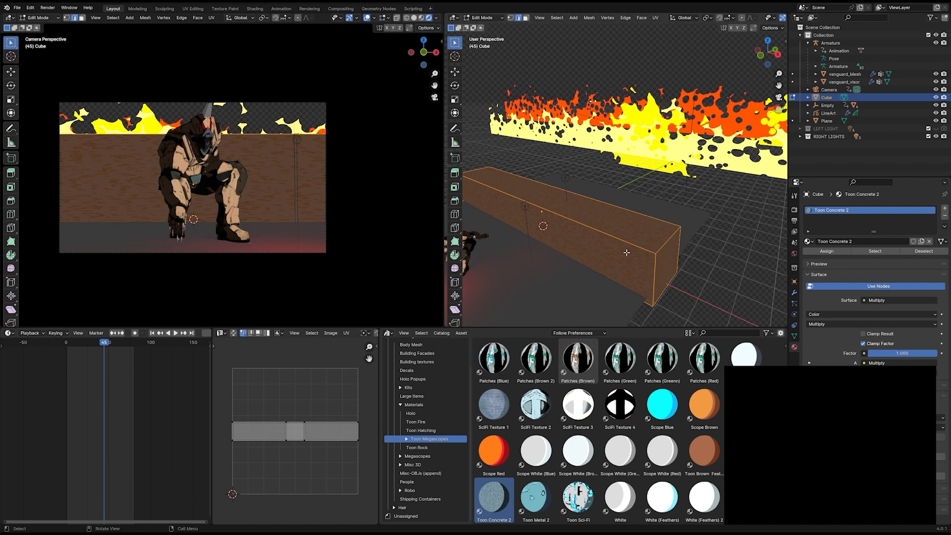
pyautogui.press('Tab')
pyautogui.moveTo(631, 277); pyautogui.dragTo(649, 264, button='middle')
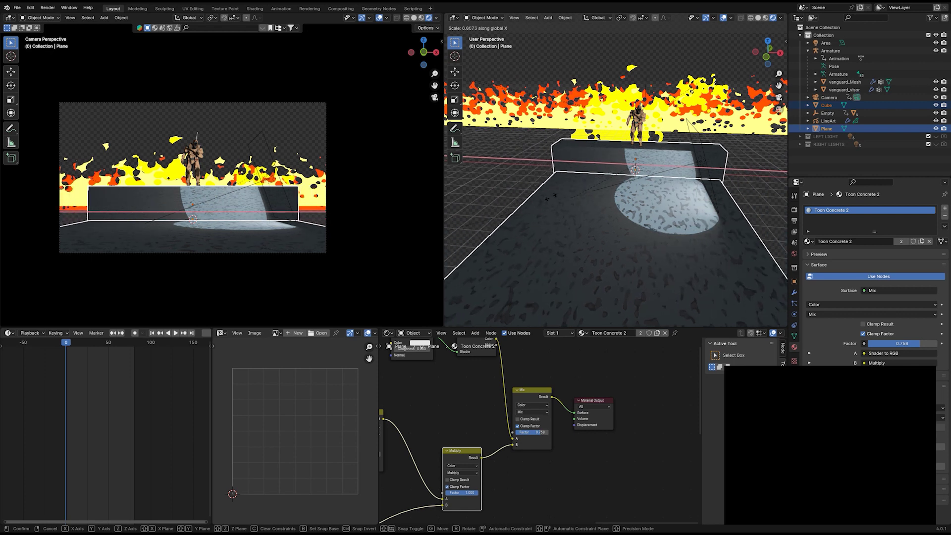
# Widen the cube wall and ground plane together along X, and apply the ground plane's scale.
pyautogui.click(524, 195)
pyautogui.click(528, 216)
pyautogui.hotkey('ctrl', 'a')
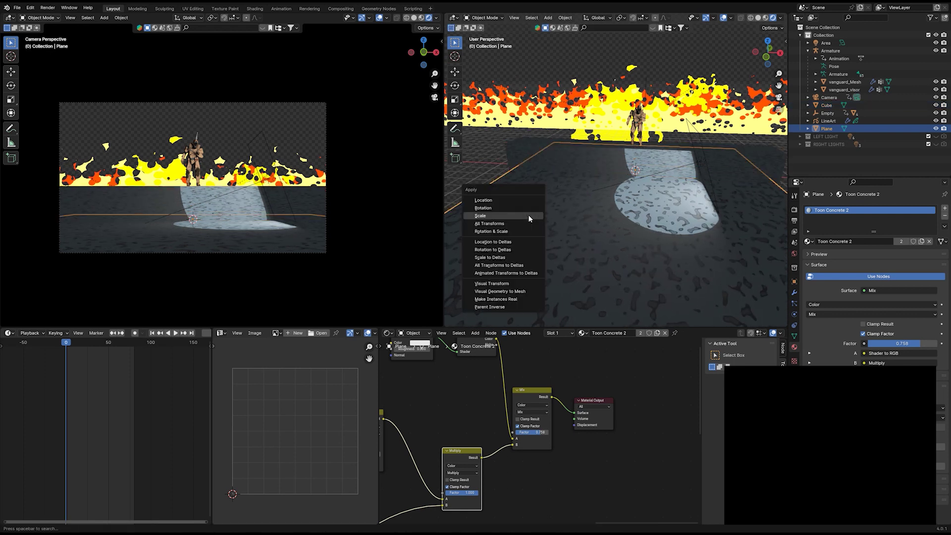
pyautogui.click(528, 215)
# Apply the cube wall's object transforms.
pyautogui.click(508, 148)
pyautogui.hotkey('ctrl', 'a')
pyautogui.click(508, 148)
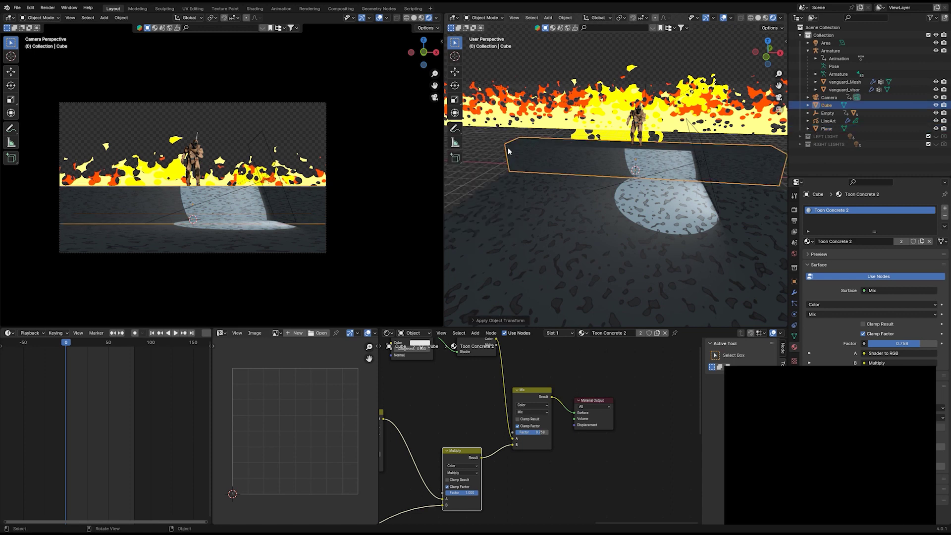
pyautogui.hotkey('ctrl', 'a')
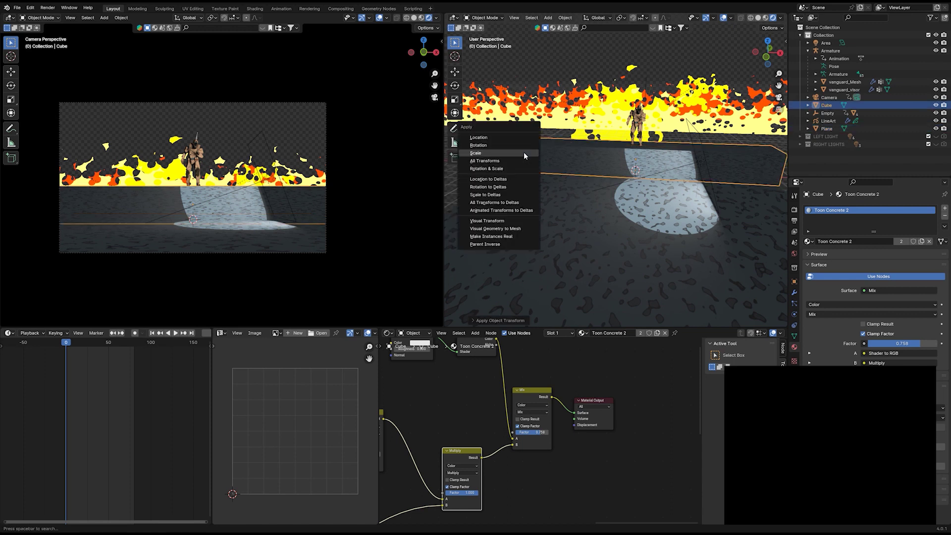
pyautogui.click(499, 162)
pyautogui.click(512, 201)
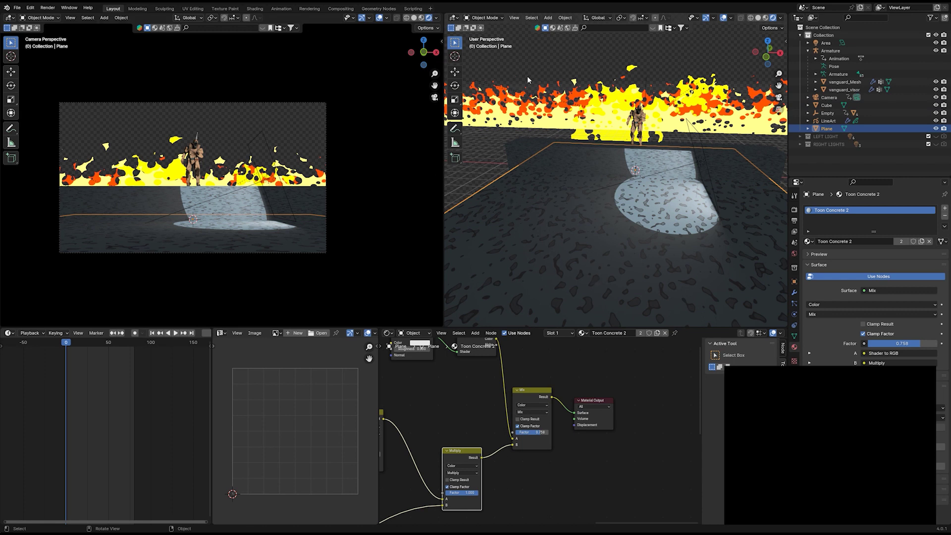
pyautogui.click(512, 92)
# Browse the Soviet Blocs small details and place the KB3D_SVB_BldgSM_B_AntennaA building from Small Buildings in the scene.
pyautogui.scroll(2, 163, 278)
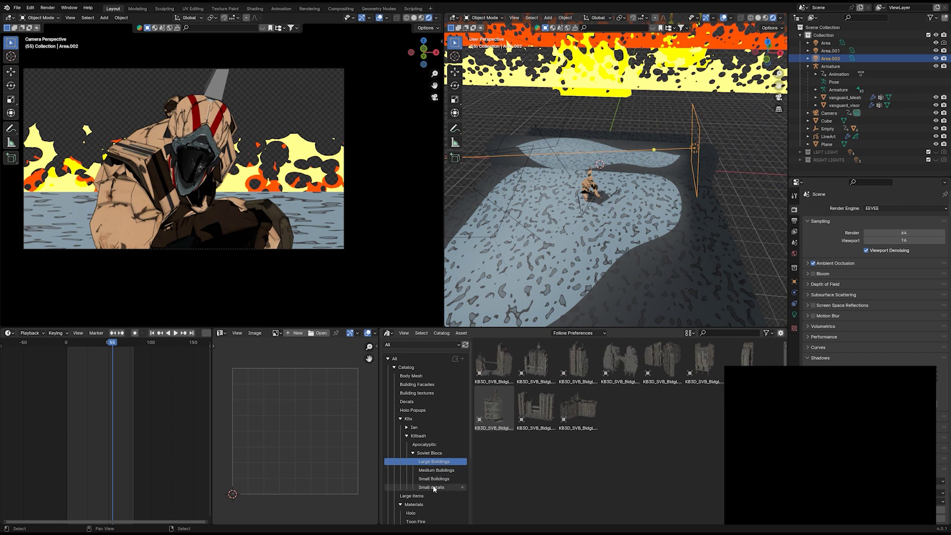
pyautogui.click(435, 487)
pyautogui.scroll(-3, 522, 460)
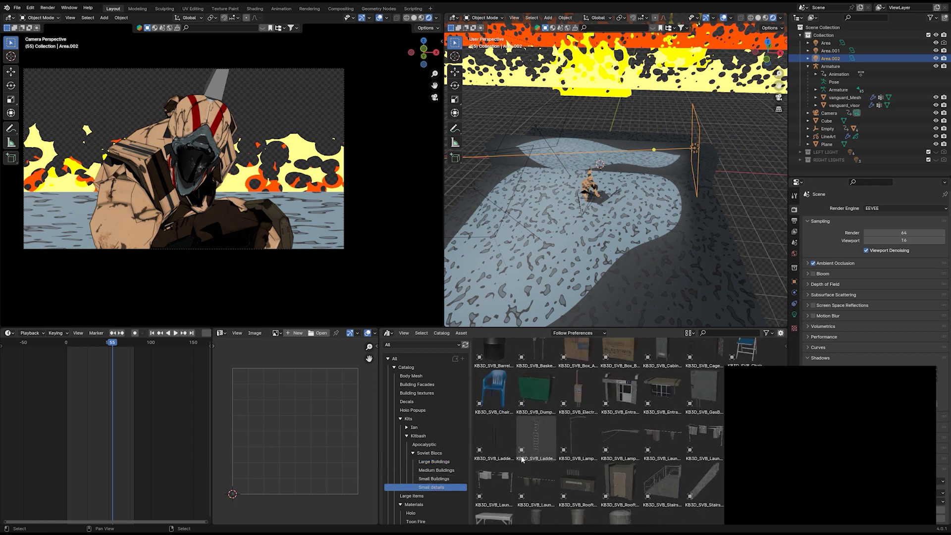
pyautogui.scroll(-2, 522, 460)
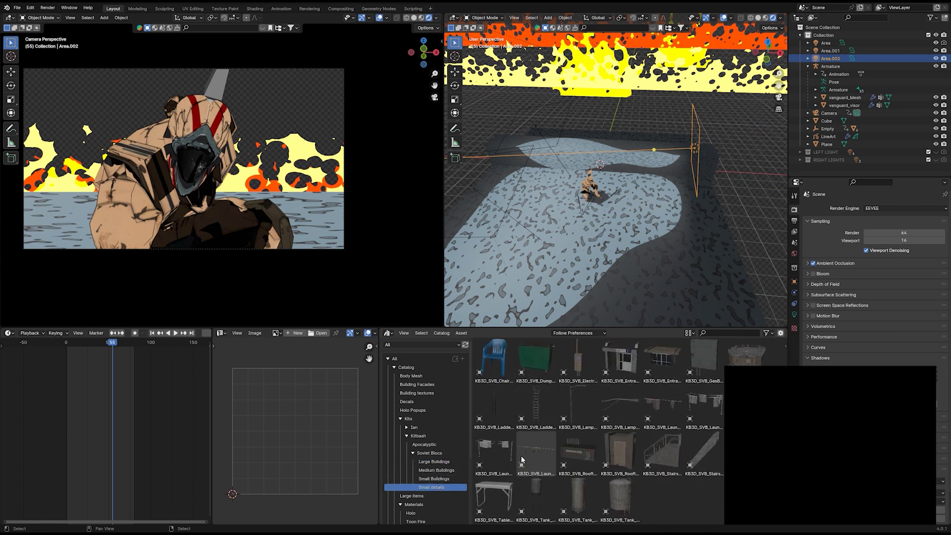
pyautogui.click(434, 479)
pyautogui.moveTo(536, 360); pyautogui.dragTo(686, 264)
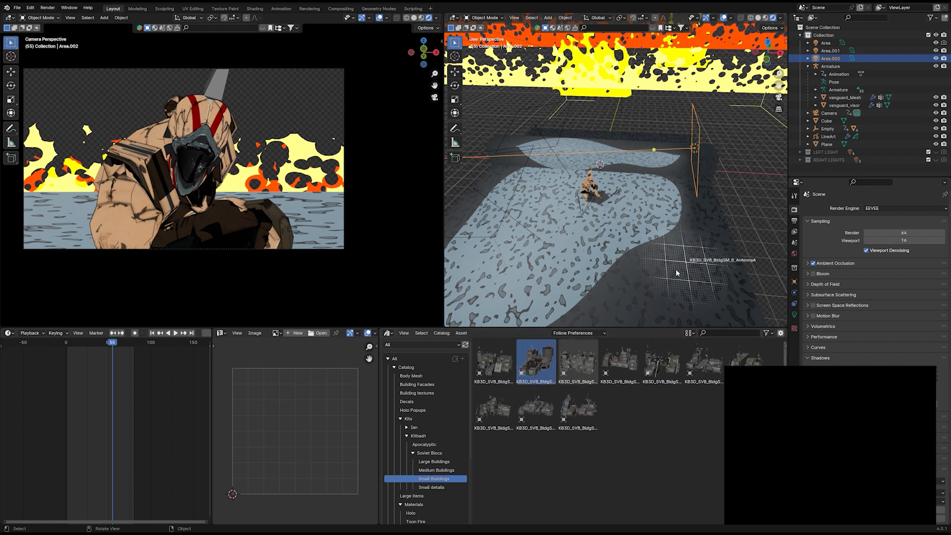
pyautogui.moveTo(677, 270); pyautogui.dragTo(677, 270)
pyautogui.scroll(-6, 671, 263)
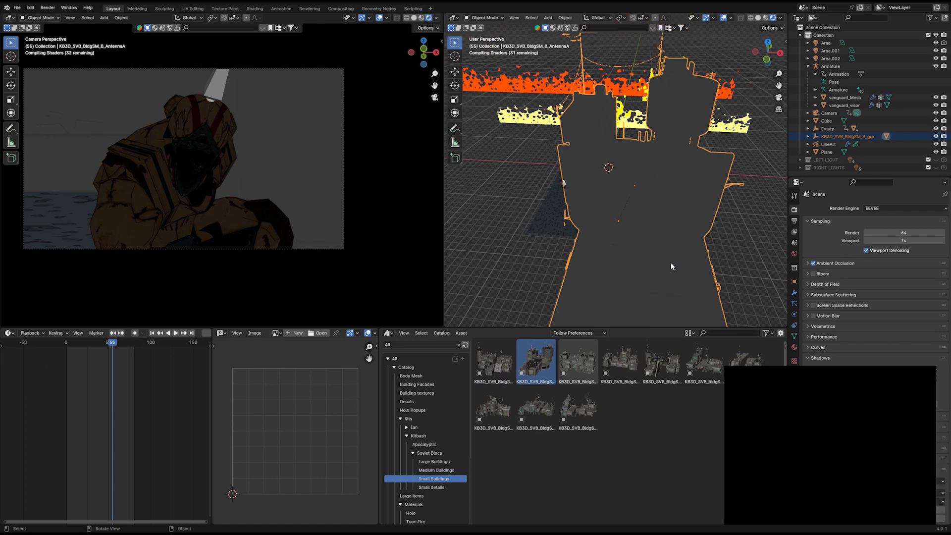
pyautogui.moveTo(677, 237); pyautogui.dragTo(709, 251, button='middle')
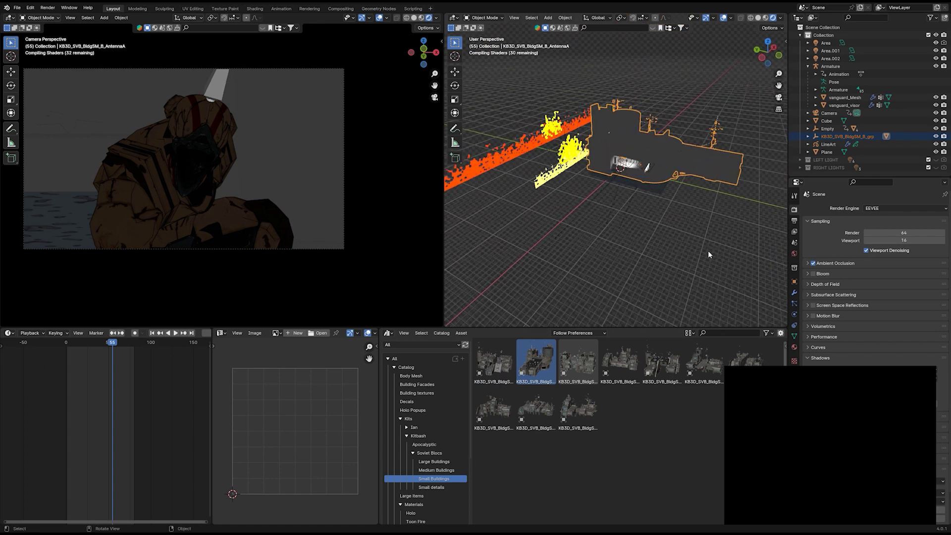
pyautogui.scroll(1, 676, 244)
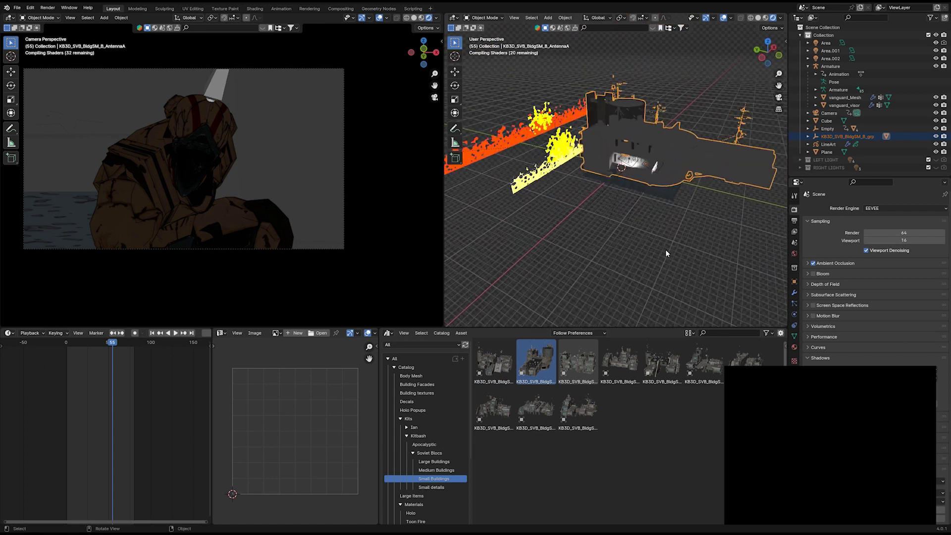
pyautogui.scroll(4, 633, 226)
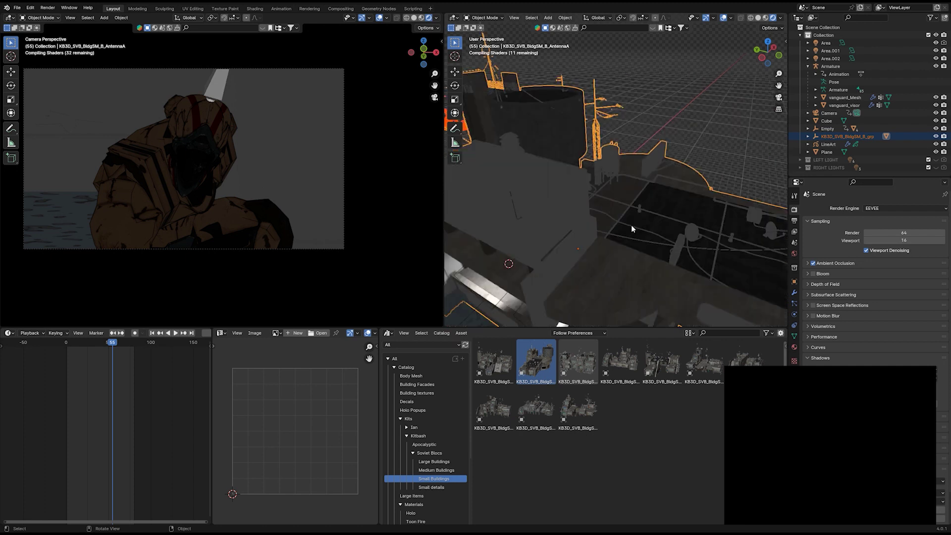
# Rotate the placed KB3D_SVB_BldgSM_B_AntennaA building in the scene.
pyautogui.moveTo(677, 209); pyautogui.dragTo(652, 210, button='middle')
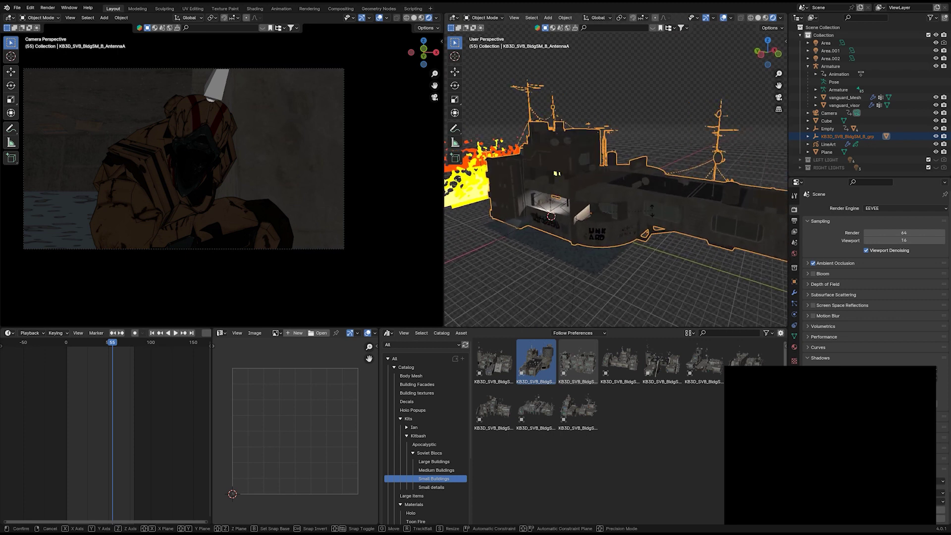
pyautogui.press('r')
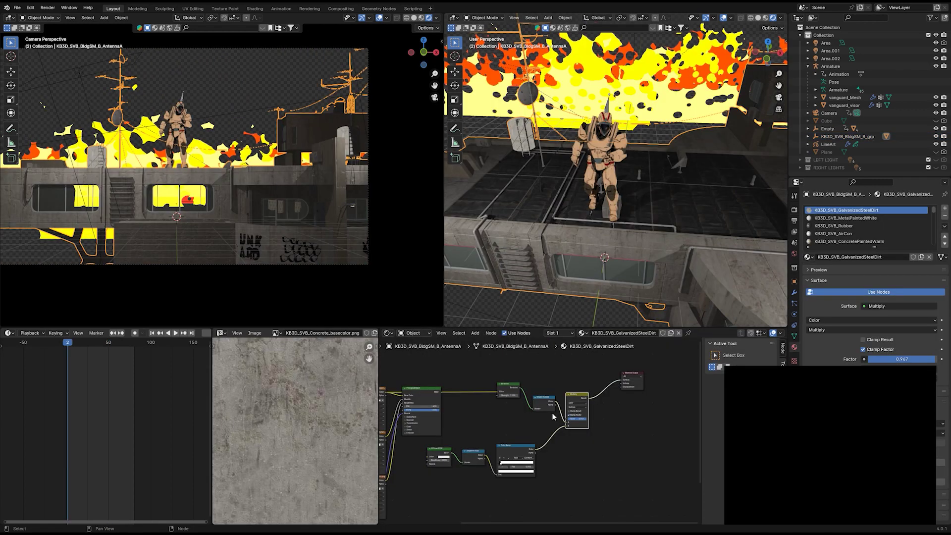
# Copy the toon shading nodes from KB3D_SVB_GalvanizedSteelDirt into KB3D_SVB_MetalPaintedWhite and route its base color texture through them to the material output.
pyautogui.scroll(-1, 552, 412)
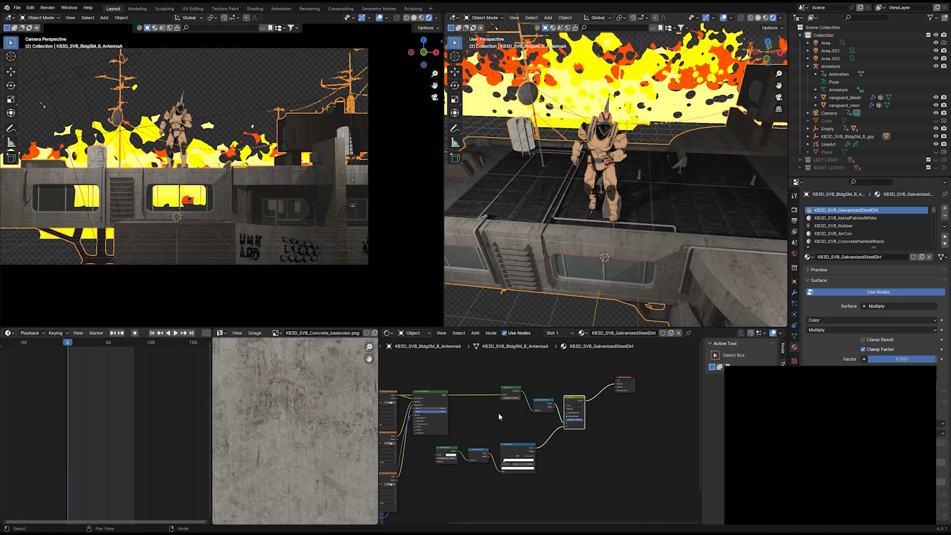
pyautogui.moveTo(441, 444); pyautogui.dragTo(543, 448)
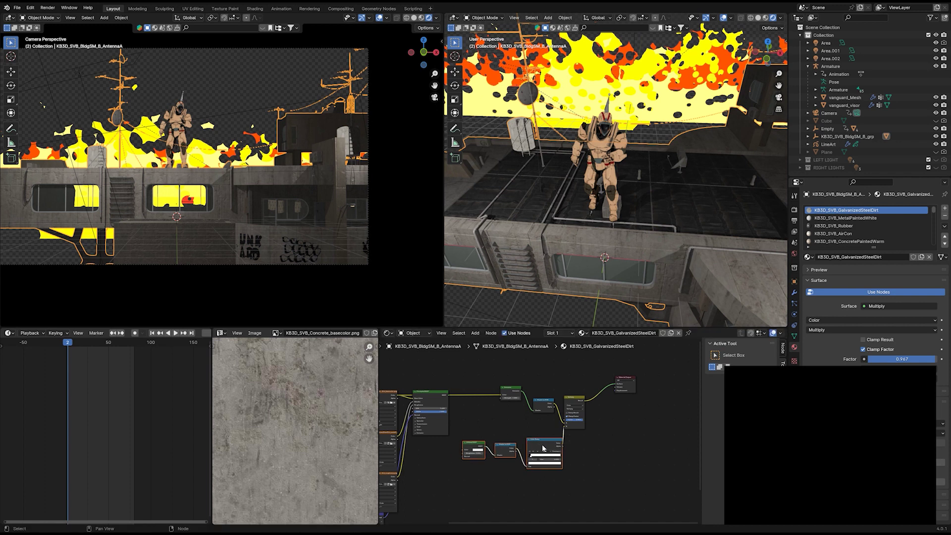
pyautogui.moveTo(579, 375); pyautogui.dragTo(475, 480)
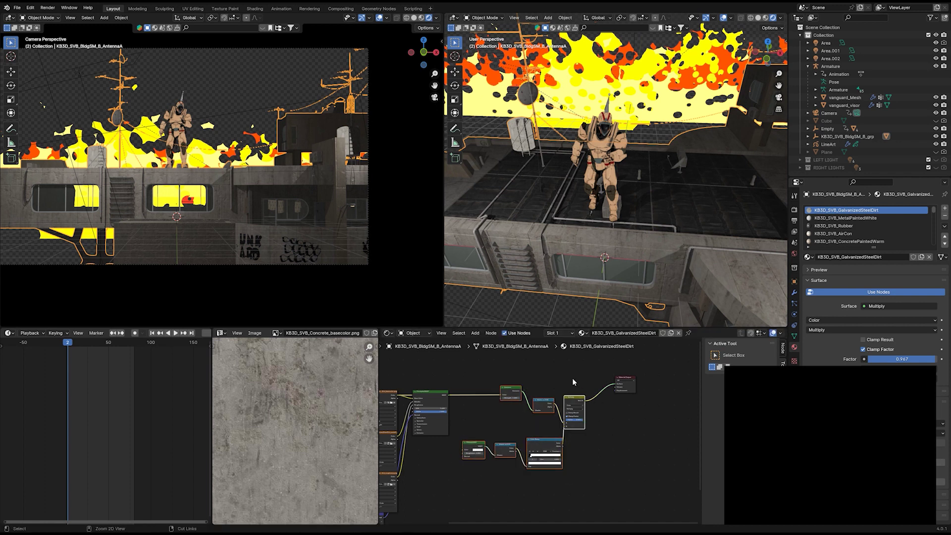
pyautogui.click(858, 219)
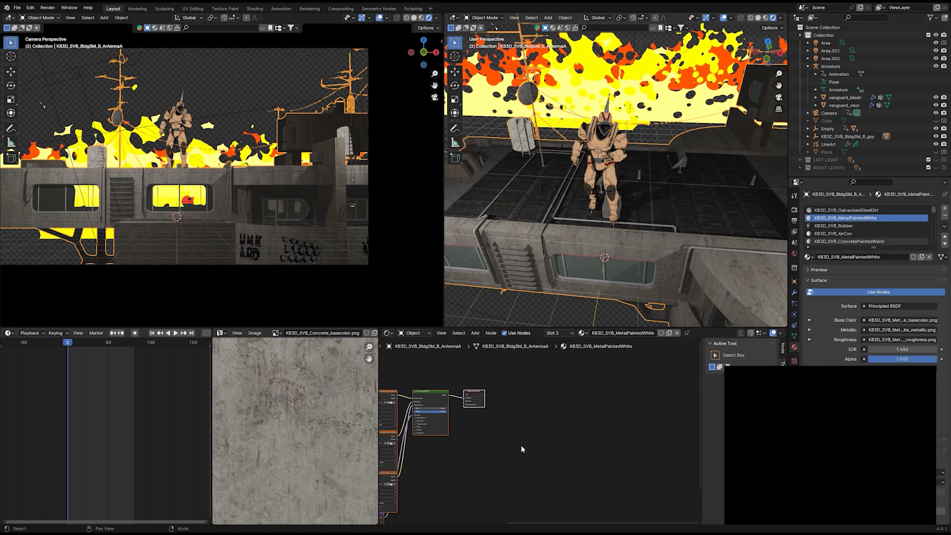
pyautogui.hotkey('ctrl', 'v')
pyautogui.moveTo(477, 393); pyautogui.dragTo(598, 385)
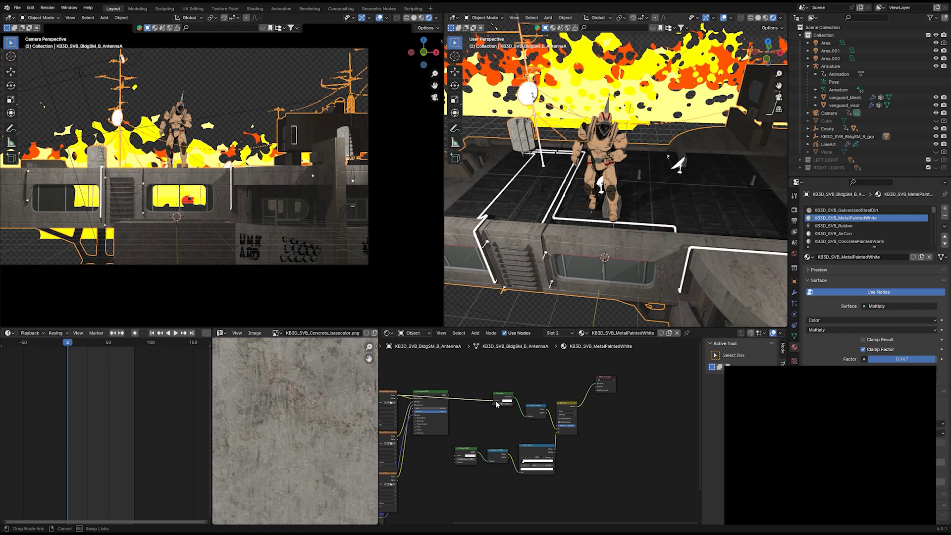
pyautogui.moveTo(497, 405); pyautogui.dragTo(496, 404)
# Paste the toon shading nodes into KB3D_SVB_Rubber and connect the base color texture through them to the material output.
pyautogui.click(853, 226)
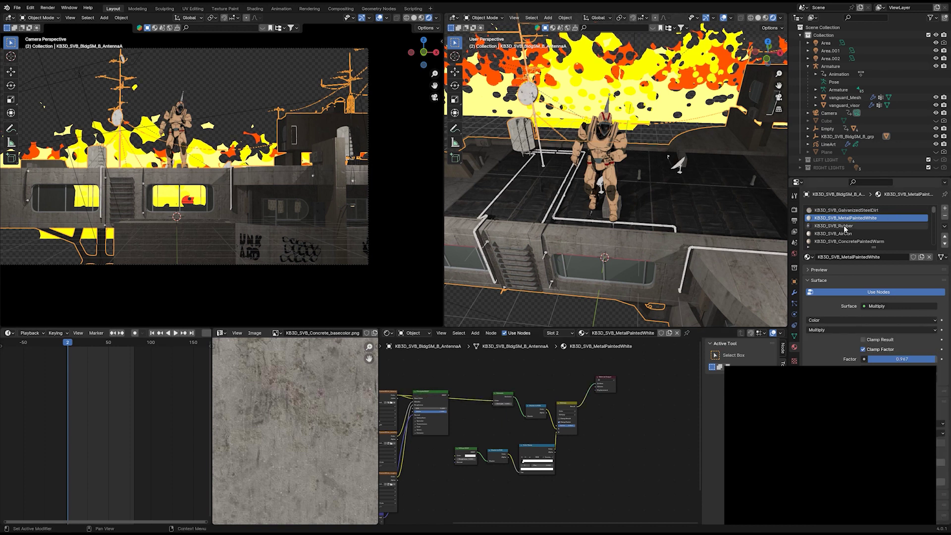
pyautogui.hotkey('ctrl', 'v')
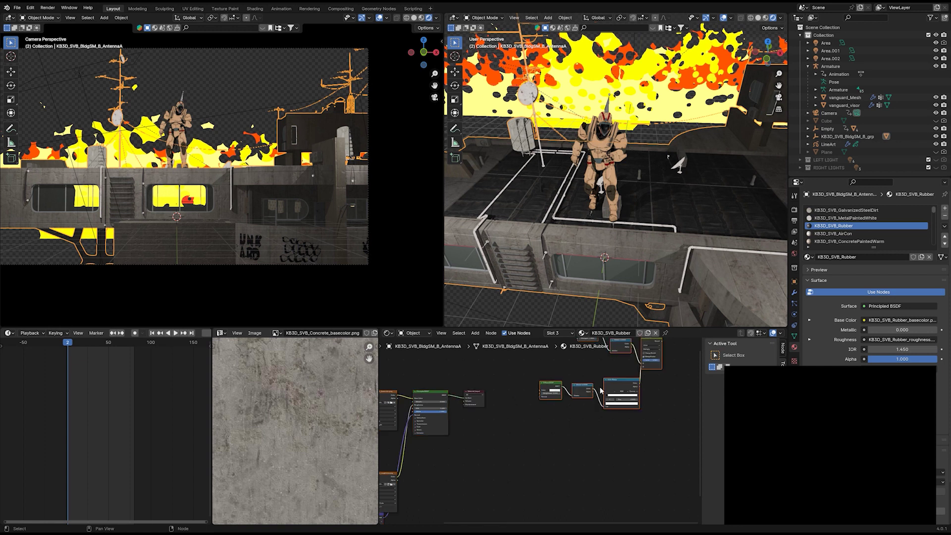
pyautogui.moveTo(620, 384); pyautogui.dragTo(553, 464)
pyautogui.moveTo(479, 395); pyautogui.dragTo(609, 407)
pyautogui.moveTo(481, 401); pyautogui.dragTo(480, 403)
pyautogui.moveTo(398, 396); pyautogui.dragTo(514, 416)
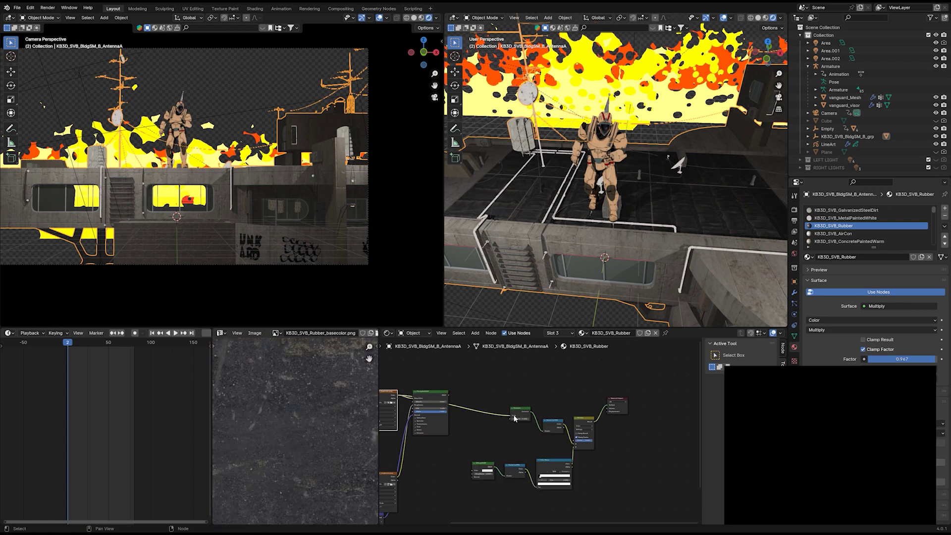
# Add the copied toon shading nodes to KB3D_SVB_AirCon, arrange them before the material output and link the Multiply result to its surface.
pyautogui.click(853, 233)
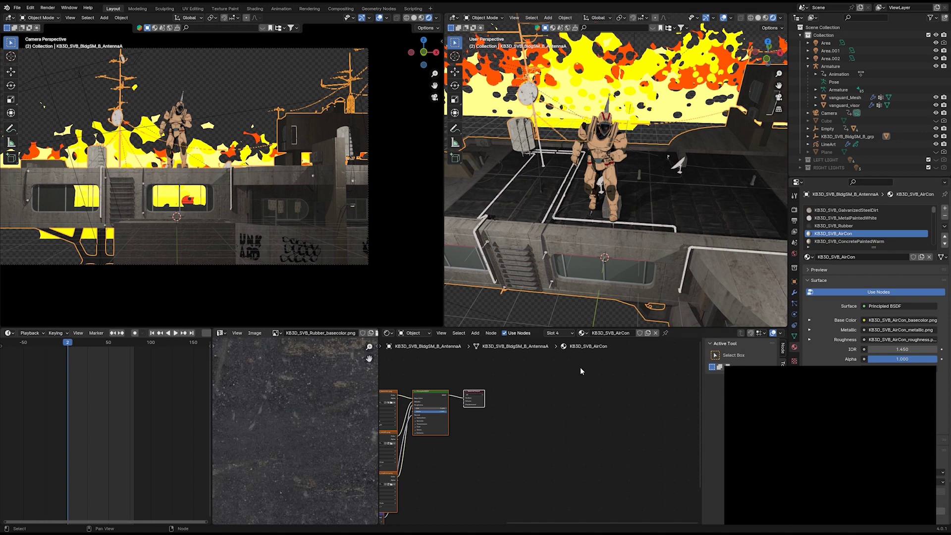
pyautogui.press('g')
pyautogui.click(547, 460)
pyautogui.click(478, 392)
pyautogui.press('g')
pyautogui.click(647, 387)
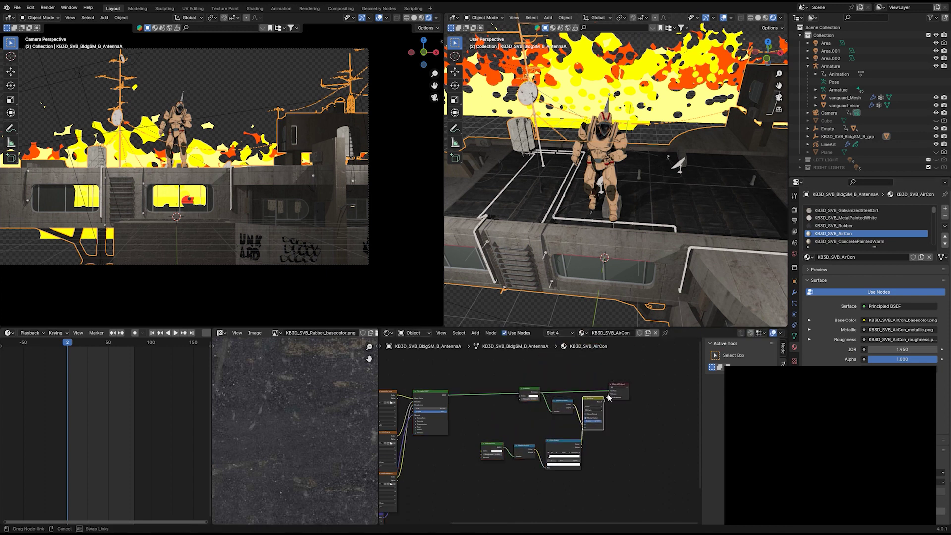
pyautogui.moveTo(609, 398); pyautogui.dragTo(610, 391)
# Convert KB3D_SVB_ConcretePaintedWarm and KB3D_SVB_ConcretePlywood to toon shading by pasting the nodes and wiring in each base color texture.
pyautogui.click(849, 242)
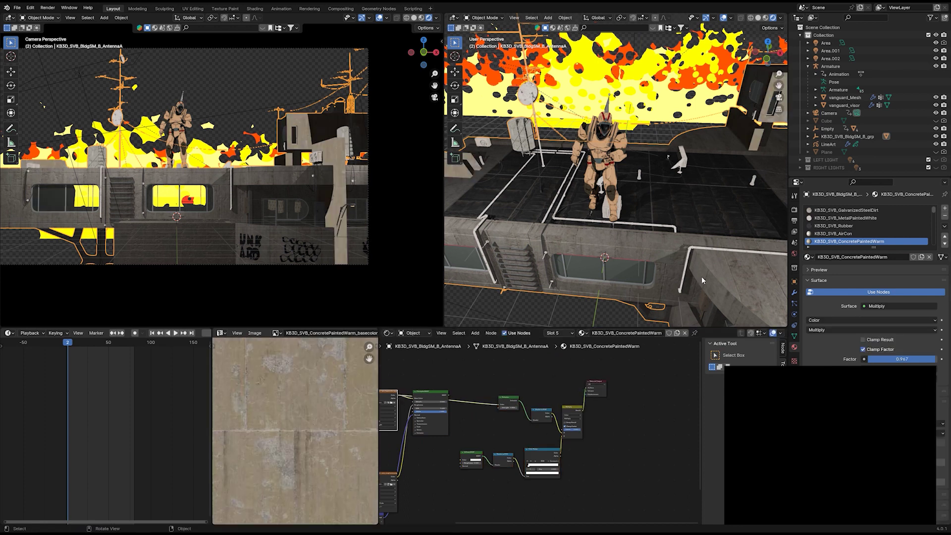
pyautogui.click(850, 242)
pyautogui.hotkey('ctrl', 'v')
pyautogui.press('g')
pyautogui.moveTo(398, 395); pyautogui.dragTo(626, 387)
pyautogui.moveTo(585, 402); pyautogui.dragTo(615, 393)
# Paste the toon shading nodes into KB3D_SVB_ConcreteTan and connect them to the material output.
pyautogui.click(850, 241)
pyautogui.hotkey('ctrl', 'v')
pyautogui.moveTo(480, 401); pyautogui.dragTo(643, 385)
pyautogui.moveTo(591, 379); pyautogui.dragTo(627, 382)
# Skip the glass material, paste the toon shading nodes into KB3D_SVB_MetalBrushed and wire its base color texture through them to the output.
pyautogui.scroll(-2, 850, 238)
pyautogui.click(850, 236)
pyautogui.click(850, 242)
pyautogui.scroll(-3, 644, 213)
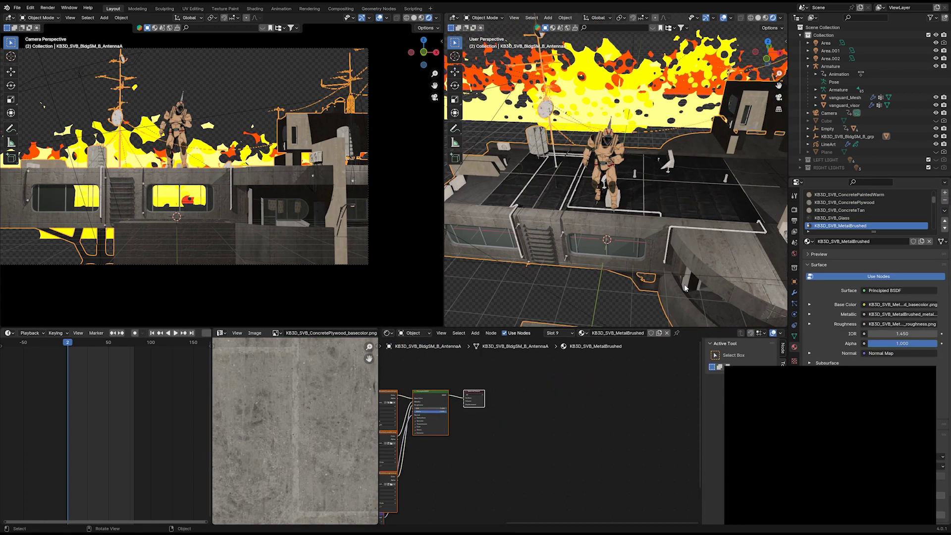
pyautogui.keyDown('shift'); pyautogui.moveTo(644, 213); pyautogui.dragTo(604, 206, button='middle'); pyautogui.keyUp('shift')
pyautogui.scroll(-1, 843, 227)
pyautogui.hotkey('ctrl', 'v')
pyautogui.press('g')
pyautogui.moveTo(479, 392); pyautogui.dragTo(612, 381)
pyautogui.moveTo(582, 392); pyautogui.dragTo(598, 387)
pyautogui.moveTo(398, 395); pyautogui.dragTo(605, 392)
# Paste the toon shading nodes into KB3D_SVB_MetalPaintedBlue and feed the base color texture into them.
pyautogui.click(844, 241)
pyautogui.hotkey('ctrl', 'v')
pyautogui.press('g')
pyautogui.click(524, 414)
pyautogui.moveTo(397, 395); pyautogui.dragTo(502, 390)
# Paste the toon shading nodes into KB3D_SVB_MetalPaintedTan and link the base color texture and the material output to them.
pyautogui.scroll(-1, 845, 238)
pyautogui.click(844, 242)
pyautogui.hotkey('ctrl', 'v')
pyautogui.moveTo(397, 395); pyautogui.dragTo(631, 384)
pyautogui.moveTo(590, 395); pyautogui.dragTo(619, 391)
# Paste the toon shading nodes into KB3D_SVB_PlasticWhite, make room before the output and route the base color texture through them.
pyautogui.scroll(-1, 844, 239)
pyautogui.click(845, 241)
pyautogui.hotkey('ctrl', 'v')
pyautogui.press('g')
pyautogui.click(519, 384)
pyautogui.moveTo(474, 392); pyautogui.dragTo(614, 392)
pyautogui.moveTo(397, 395); pyautogui.dragTo(615, 394)
# Paste the toon shading nodes into KB3D_SVB_StreetAtlas and wire in its base color texture.
pyautogui.click(844, 242)
pyautogui.hotkey('ctrl', 'v')
pyautogui.moveTo(398, 395); pyautogui.dragTo(625, 387)
# Paste the toon shading nodes into KB3D_SVB_TarRoofing, connect them to the output and feed in the base color texture.
pyautogui.click(844, 241)
pyautogui.hotkey('ctrl', 'v')
pyautogui.press('g')
pyautogui.click(551, 401)
pyautogui.moveTo(592, 395); pyautogui.dragTo(618, 392)
pyautogui.moveTo(398, 395); pyautogui.dragTo(512, 393)
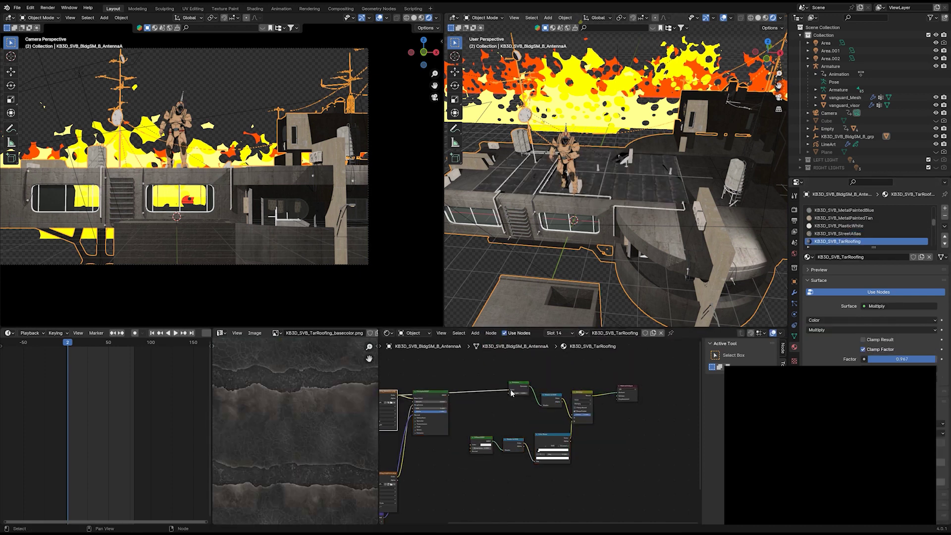
# Paste the toon shading nodes into KB3D_SVB_Concrete and connect its base color texture through them to the output.
pyautogui.scroll(-2, 845, 239)
pyautogui.click(845, 242)
pyautogui.hotkey('ctrl', 'v')
pyautogui.press('g')
pyautogui.click(605, 394)
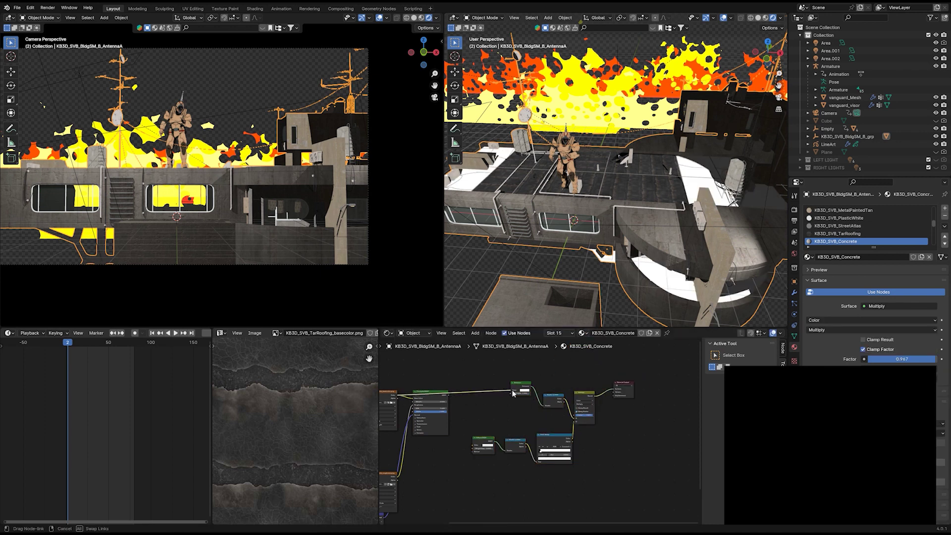
# Arrange the toon shading nodes in KB3D_SVB_ConcretePainted and route its base color texture through them to the material output.
pyautogui.press('g')
pyautogui.click(439, 440)
pyautogui.moveTo(475, 392); pyautogui.dragTo(604, 399)
pyautogui.moveTo(397, 395); pyautogui.dragTo(505, 393)
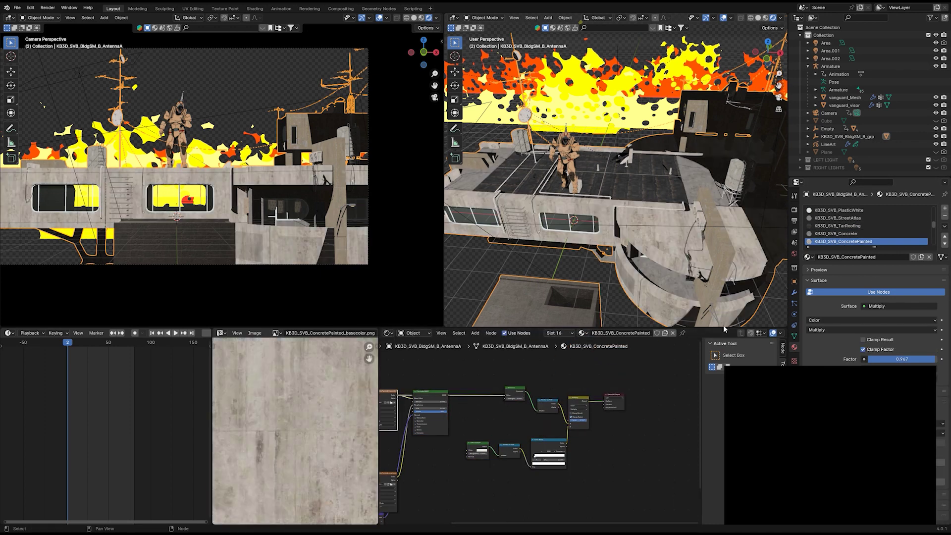
# Paste the toon shading nodes into KB3D_SVB_ConcretePlywoodDark and feed its base color texture into them.
pyautogui.scroll(-1, 882, 238)
pyautogui.click(882, 241)
pyautogui.scroll(-1, 892, 236)
pyautogui.click(855, 234)
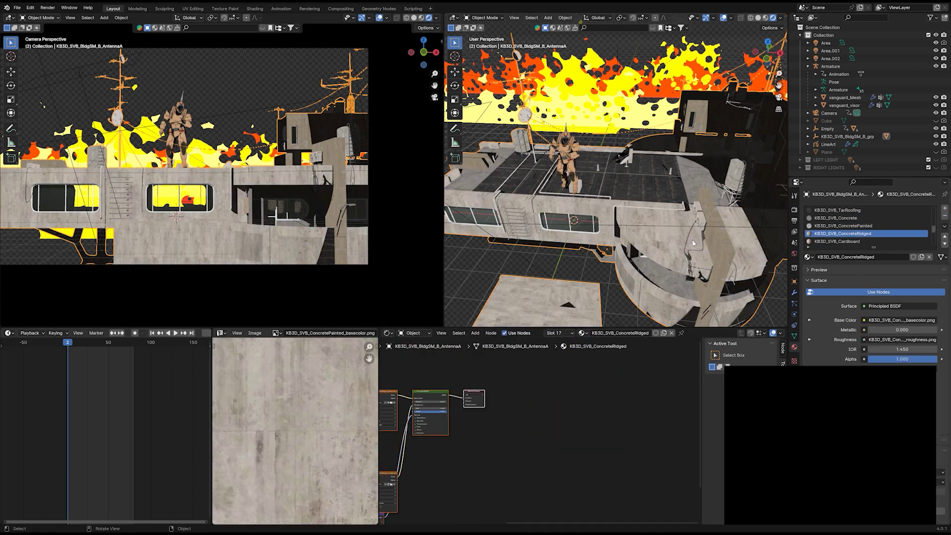
pyautogui.hotkey('ctrl', 'v')
pyautogui.moveTo(397, 395); pyautogui.dragTo(506, 387)
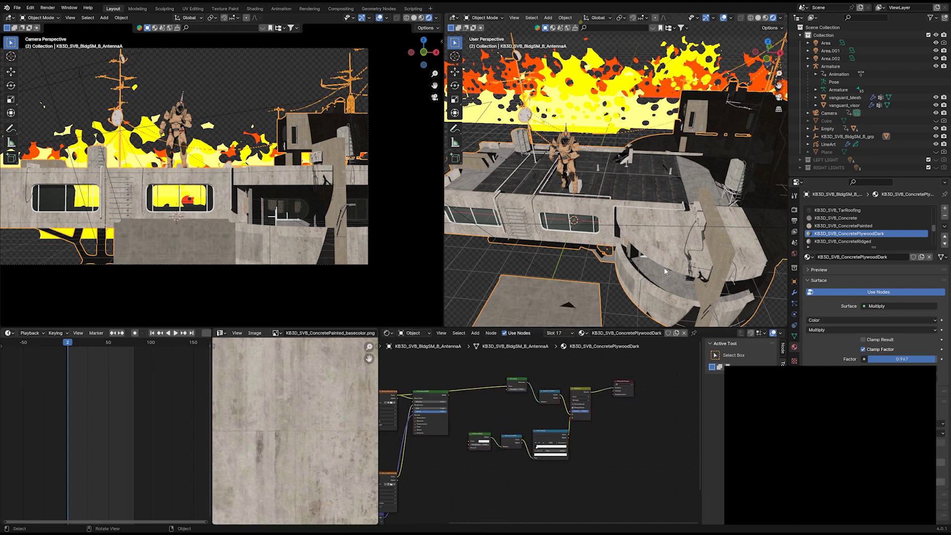
# Paste the toon shading nodes into KB3D_SVB_ConcreteRidged, link the base color texture and move the material output behind them.
pyautogui.scroll(-1, 855, 235)
pyautogui.click(856, 234)
pyautogui.hotkey('ctrl', 'v')
pyautogui.moveTo(398, 395); pyautogui.dragTo(507, 383)
pyautogui.moveTo(475, 391); pyautogui.dragTo(617, 387)
# Paste the toon shading nodes into KB3D_SVB_Cardboard and wire its base color texture through them to the output.
pyautogui.scroll(-1, 848, 239)
pyautogui.click(848, 235)
pyautogui.hotkey('ctrl', 'v')
pyautogui.moveTo(475, 392); pyautogui.dragTo(625, 392)
pyautogui.moveTo(398, 395); pyautogui.dragTo(516, 394)
# Remove the material slots from KB3D_SVB_MetalPaintedDBrown up to KB3D_SVB_ConcreteWarm, keeping ConcreteWarm itself.
pyautogui.scroll(-1, 848, 234)
pyautogui.click(848, 234)
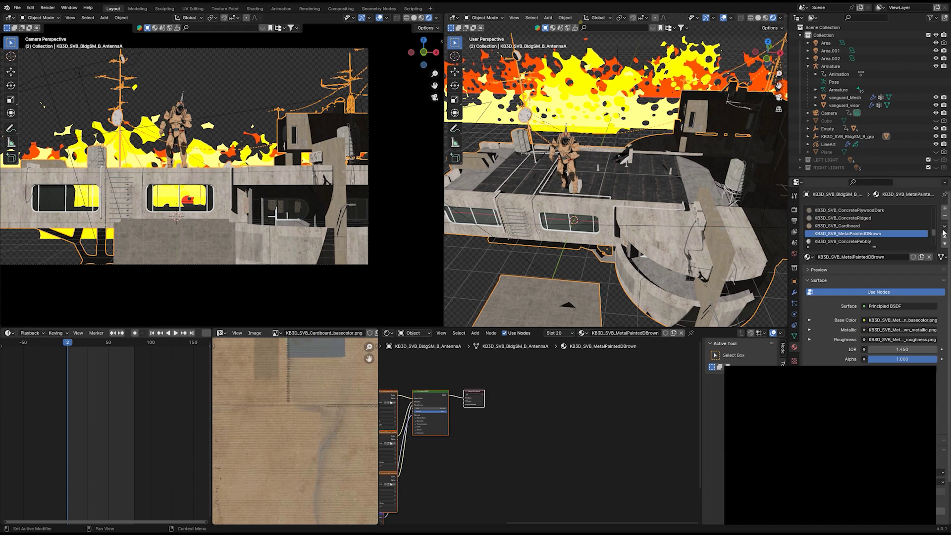
pyautogui.click(944, 217)
pyautogui.click(944, 217)
pyautogui.click(944, 217)
pyautogui.click(945, 217)
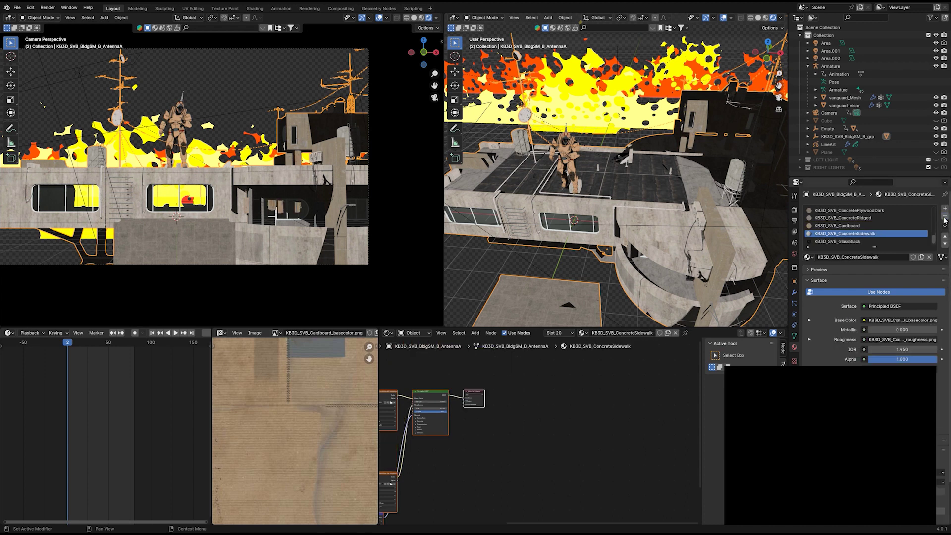
pyautogui.hotkey('ctrl', 'z')
# Paste the toon shading nodes into KB3D_SVB_ConcreteWarm and connect its base color texture through them to the output.
pyautogui.hotkey('ctrl', 'v')
pyautogui.moveTo(516, 405); pyautogui.dragTo(560, 401)
pyautogui.moveTo(397, 395); pyautogui.dragTo(524, 384)
pyautogui.moveTo(475, 392); pyautogui.dragTo(636, 391)
# Paste the toon shading nodes into KB3D_SVB_ConcreteSidewalk and link the base color texture and the material output to them.
pyautogui.click(867, 242)
pyautogui.hotkey('ctrl', 'v')
pyautogui.moveTo(474, 392); pyautogui.dragTo(629, 391)
pyautogui.moveTo(596, 394); pyautogui.dragTo(619, 396)
pyautogui.moveTo(397, 395); pyautogui.dragTo(512, 388)
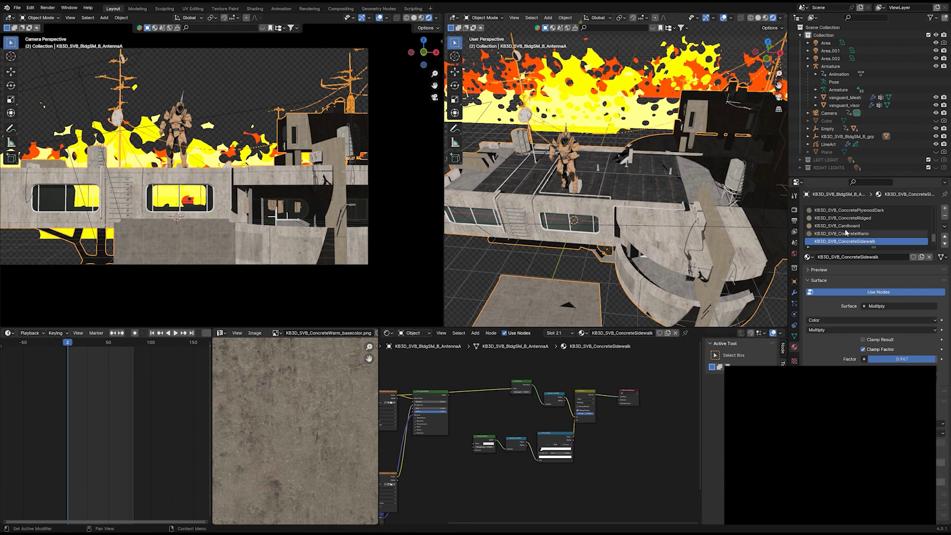
pyautogui.scroll(-2, 848, 234)
pyautogui.click(860, 235)
pyautogui.click(872, 241)
# Select unwanted linked mesh parts of the antenna building in Edit Mode and delete them.
pyautogui.scroll(4, 322, 232)
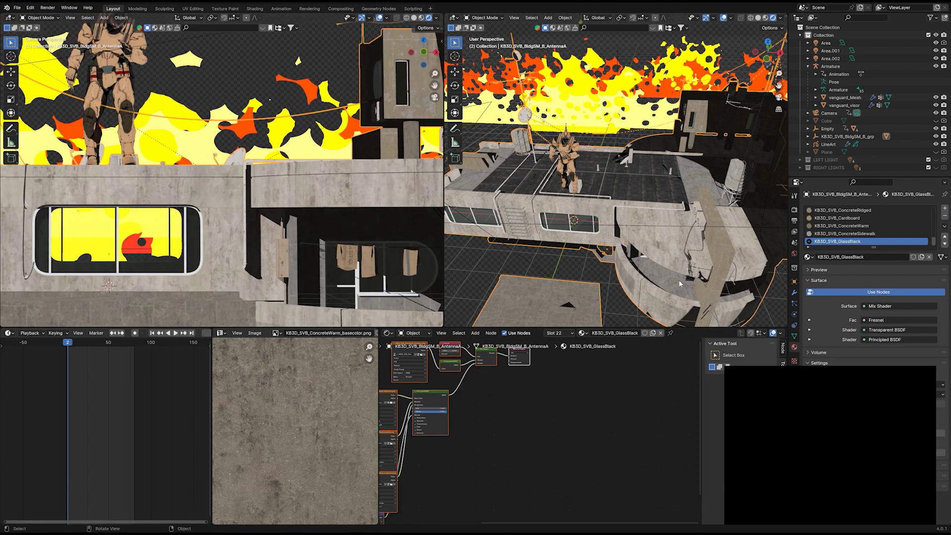
pyautogui.moveTo(680, 280); pyautogui.dragTo(678, 247, button='middle')
pyautogui.scroll(6, 677, 248)
pyautogui.press('Tab')
pyautogui.click(656, 128)
pyautogui.press('l')
pyautogui.press('l')
pyautogui.press('l')
pyautogui.press('x')
pyautogui.click(715, 154)
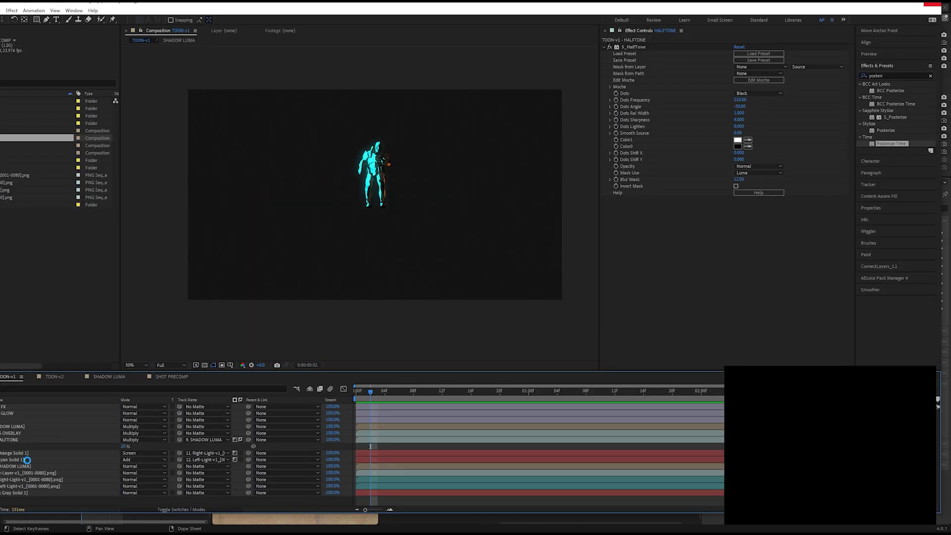
# Switch to After Effects and change the color of the Cyan Solid 1 layer to yellow FFDE00 in its solid settings.
pyautogui.click(28, 460)
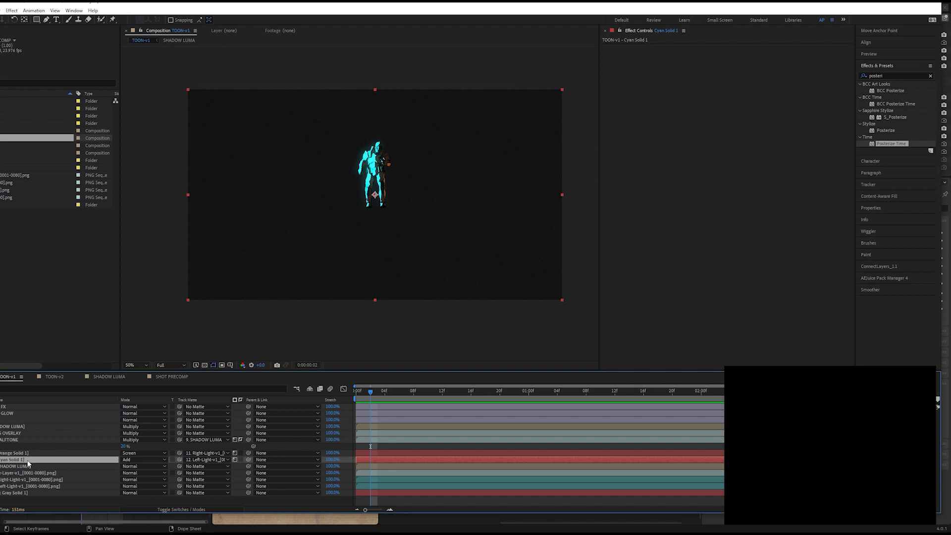
pyautogui.hotkey('ctrl', 'alt', 'y')
pyautogui.press('Delete')
pyautogui.click(28, 461)
pyautogui.hotkey('ctrl', 'shift', 'y')
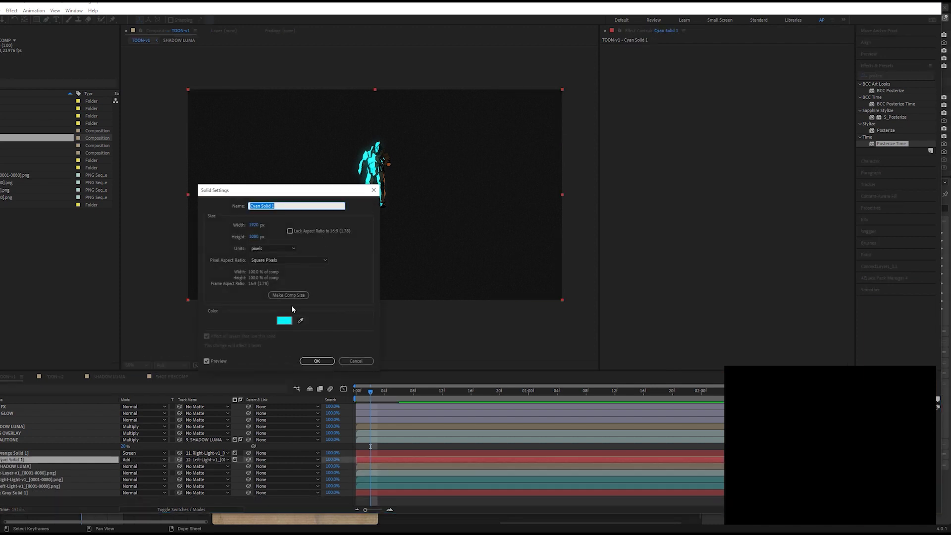
pyautogui.click(290, 321)
pyautogui.write('FFDE00')
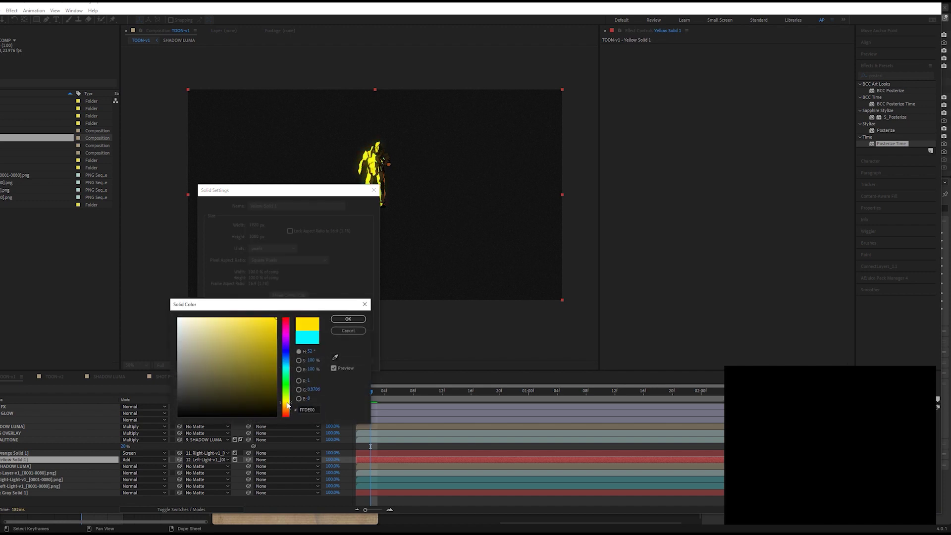
pyautogui.click(349, 320)
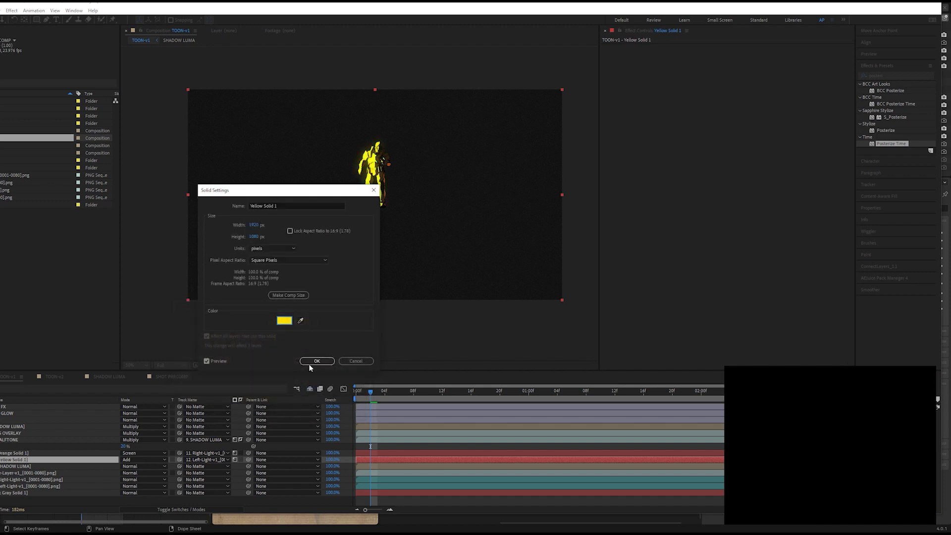
pyautogui.click(308, 365)
pyautogui.press('/')
pyautogui.scroll(1, 377, 249)
pyautogui.scroll(-2, 377, 249)
pyautogui.click(407, 222)
pyautogui.scroll(-1, 407, 222)
pyautogui.press('.')
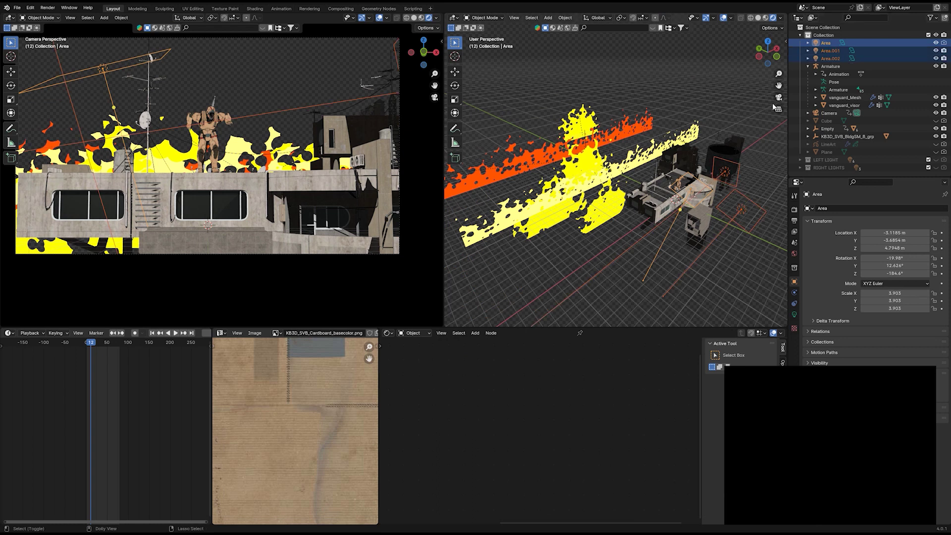
# Move the three selected area lights into a new collection named AREA and hide that collection in the viewport.
pyautogui.press('m')
pyautogui.click(570, 160)
pyautogui.write('AREA')
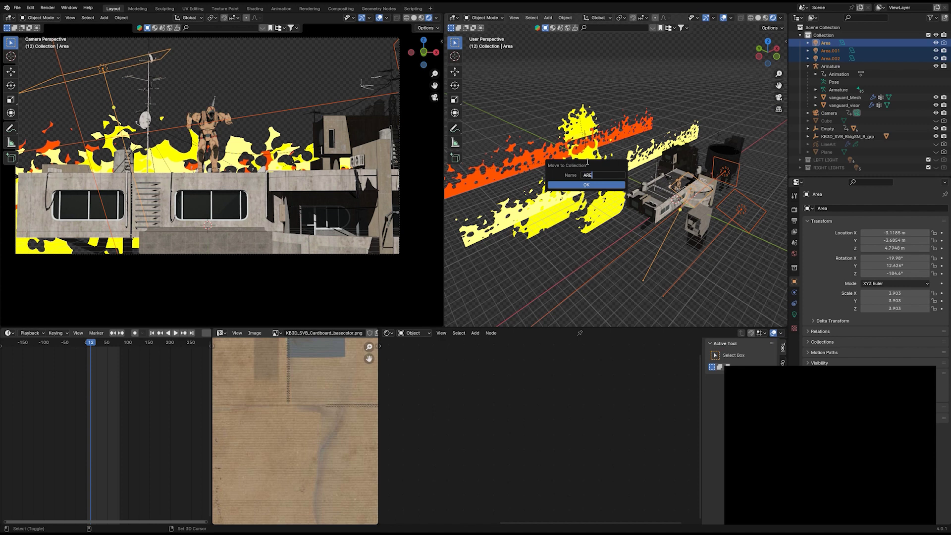
pyautogui.press('Return')
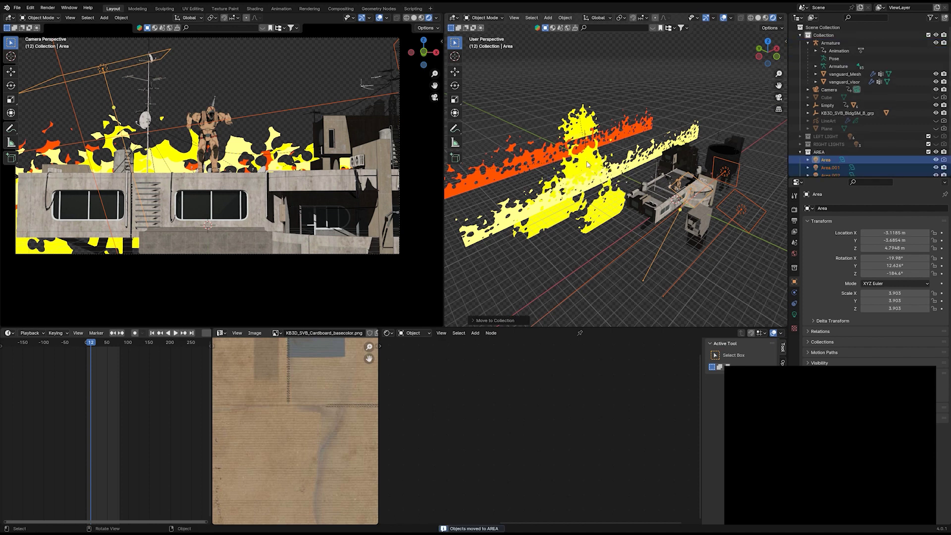
pyautogui.click(937, 152)
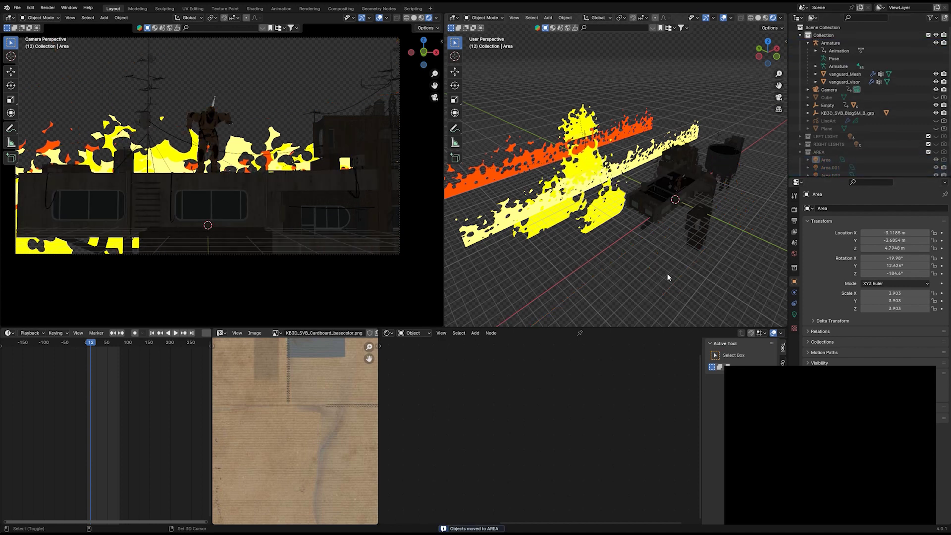
# Add a Sun light at the scene origin and tilt it about 52 degrees in the front view.
pyautogui.hotkey('shift', 'a')
pyautogui.moveTo(669, 277)
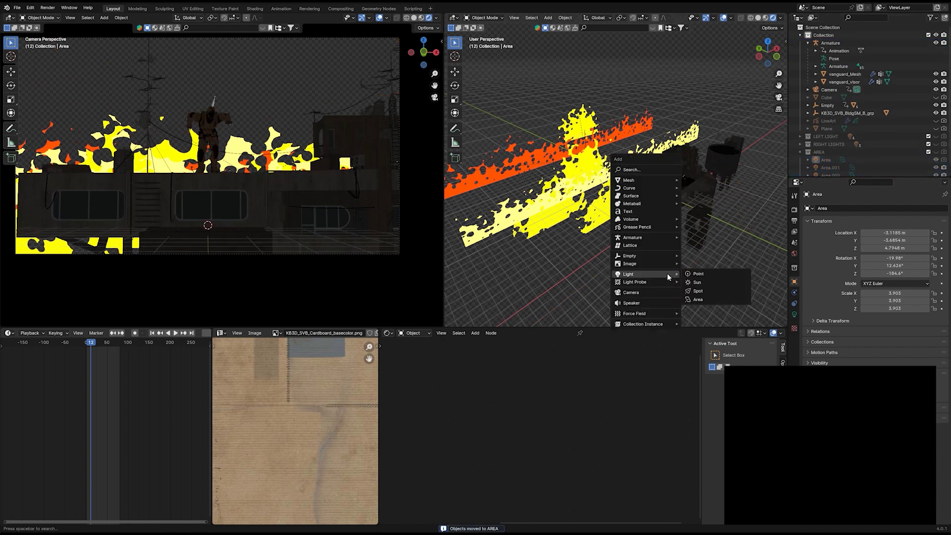
pyautogui.click(703, 282)
pyautogui.click(778, 58)
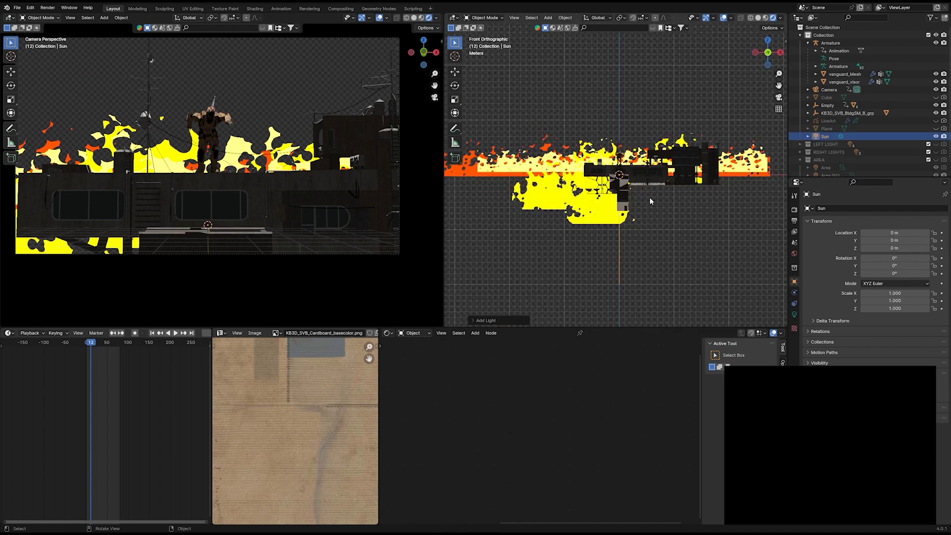
pyautogui.press('r')
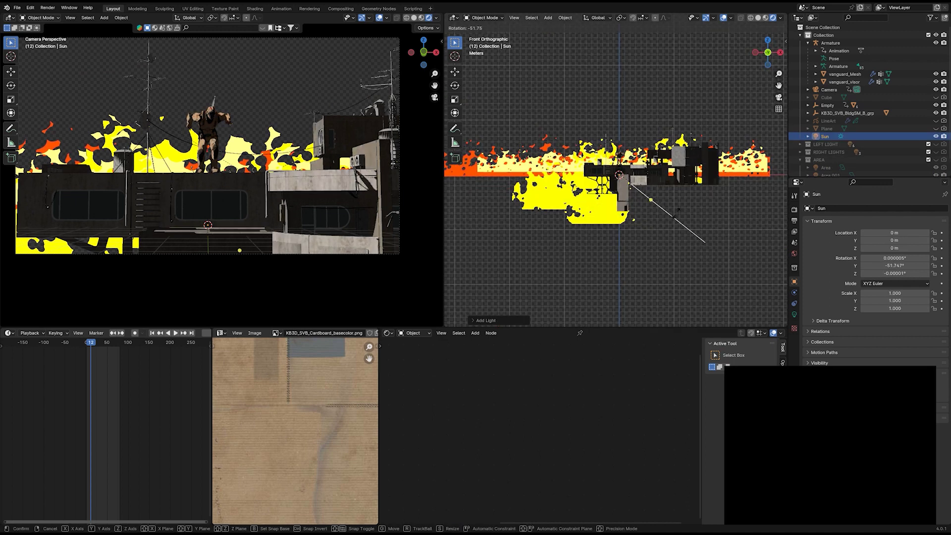
pyautogui.click(677, 210)
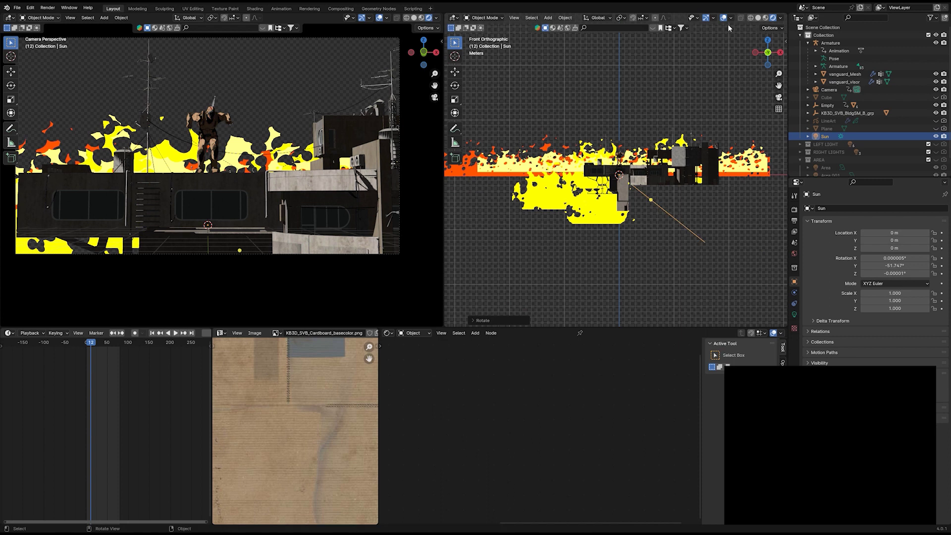
# Rotate the Sun light about 20 degrees around Z in the top view so it lights the building front.
pyautogui.click(768, 41)
pyautogui.press('r')
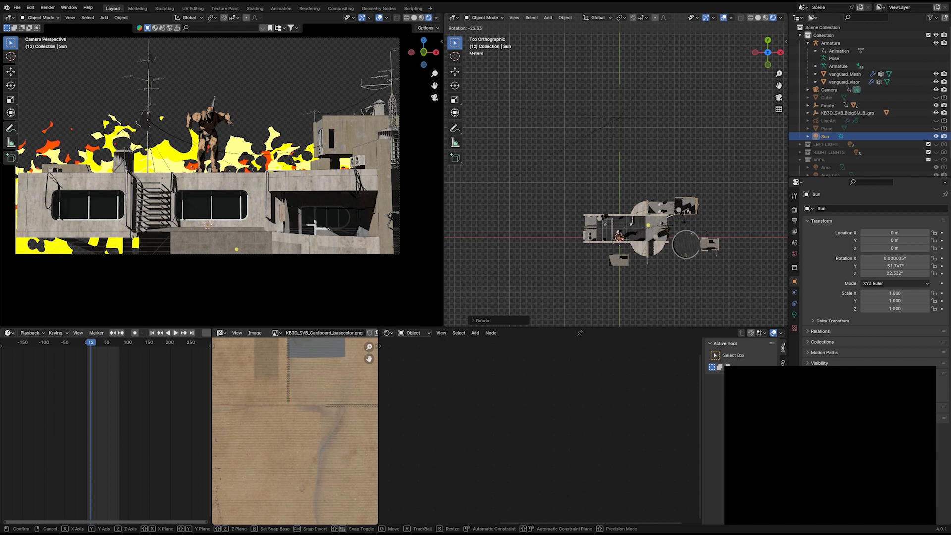
pyautogui.click(604, 223)
# Examine the sunlight and shadows on the character and building facade in the camera view.
pyautogui.scroll(3, 248, 218)
pyautogui.keyDown('shift'); pyautogui.moveTo(248, 219); pyautogui.dragTo(252, 203, button='middle'); pyautogui.keyUp('shift')
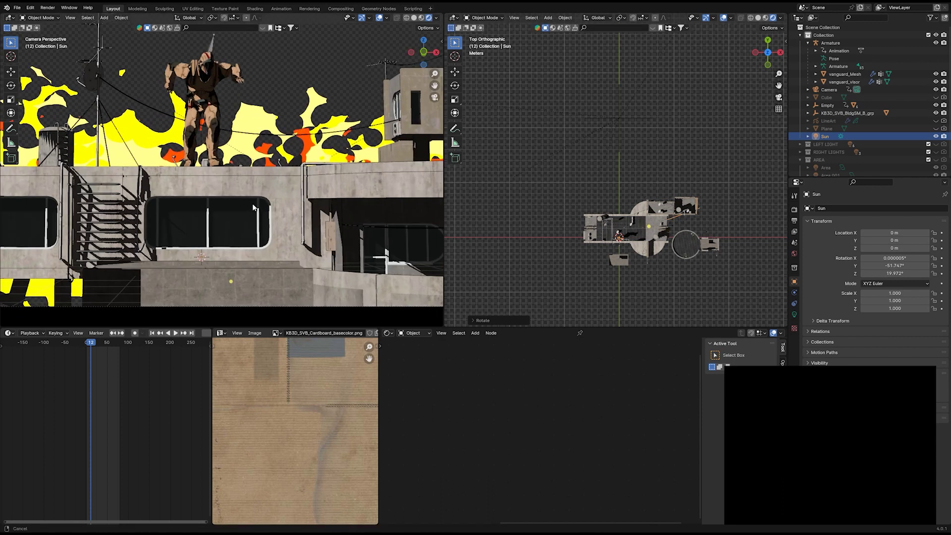
pyautogui.scroll(-2, 252, 203)
pyautogui.scroll(1, 252, 203)
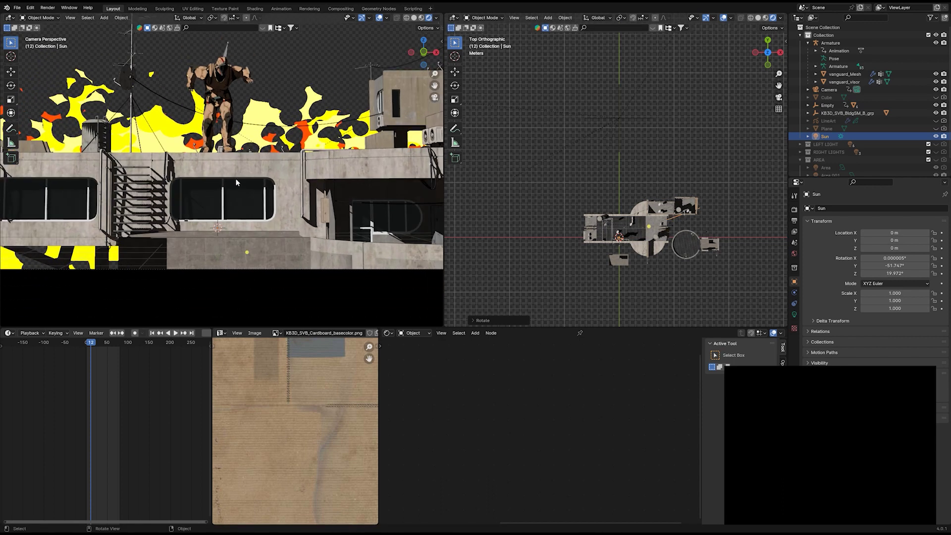
pyautogui.scroll(-2, 209, 203)
pyautogui.scroll(2, 188, 214)
pyautogui.keyDown('shift'); pyautogui.moveTo(181, 218); pyautogui.dragTo(235, 205, button='middle'); pyautogui.keyUp('shift')
pyautogui.scroll(-1, 234, 205)
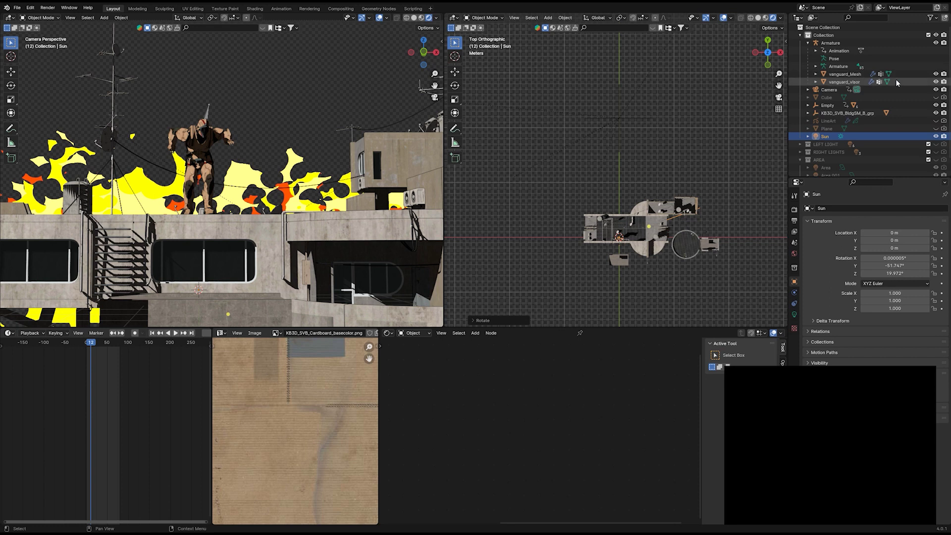
# Hide vanguard_Mesh and vanguard_visor in the viewport.
pyautogui.click(937, 74)
pyautogui.click(936, 82)
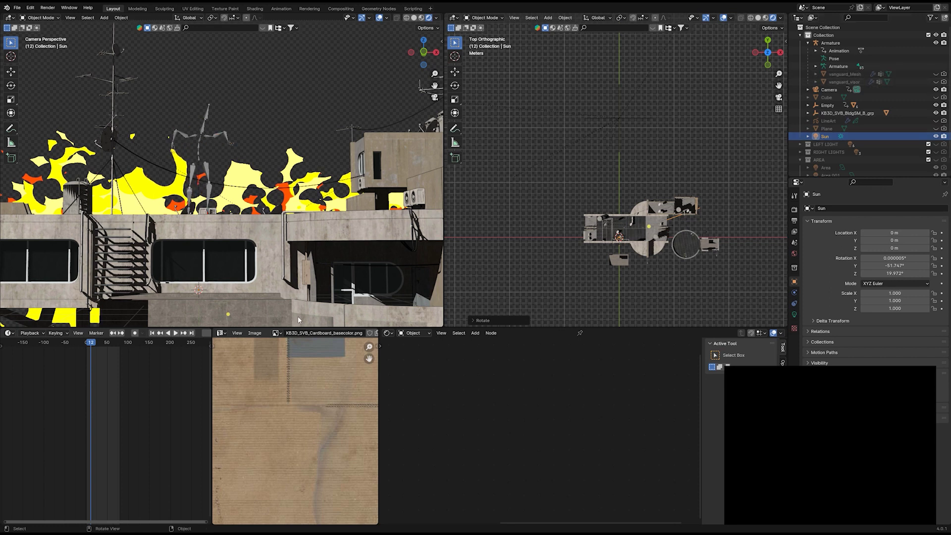
pyautogui.scroll(-2, 169, 267)
pyautogui.keyDown('shift'); pyautogui.moveTo(169, 268); pyautogui.dragTo(210, 244, button='middle'); pyautogui.keyUp('shift')
pyautogui.scroll(1, 209, 244)
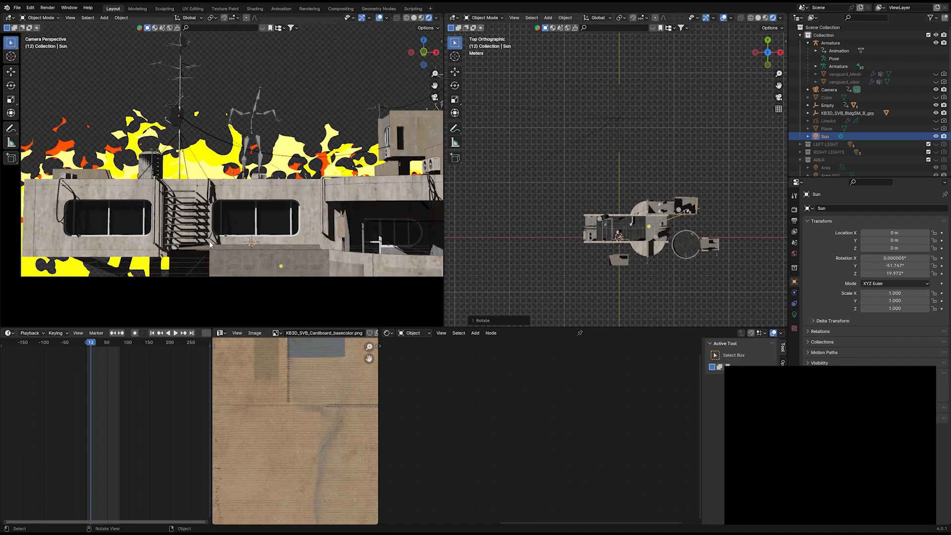
# Hide the KB3D_SVB_BldgSM_B_AntennaA building in the viewport and preview the fire planes' animation.
pyautogui.scroll(3, 602, 280)
pyautogui.moveTo(622, 286); pyautogui.dragTo(728, 155, button='middle')
pyautogui.click(729, 155)
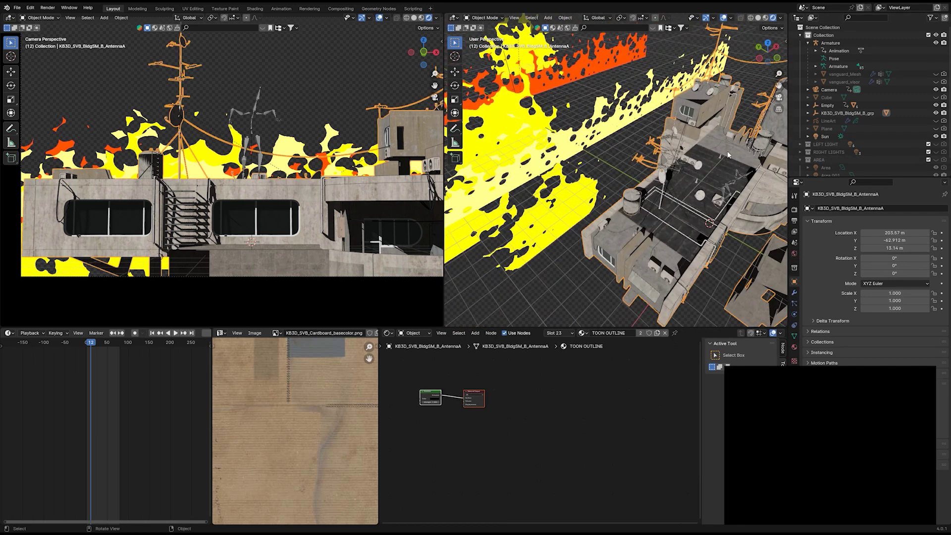
pyautogui.press('.')
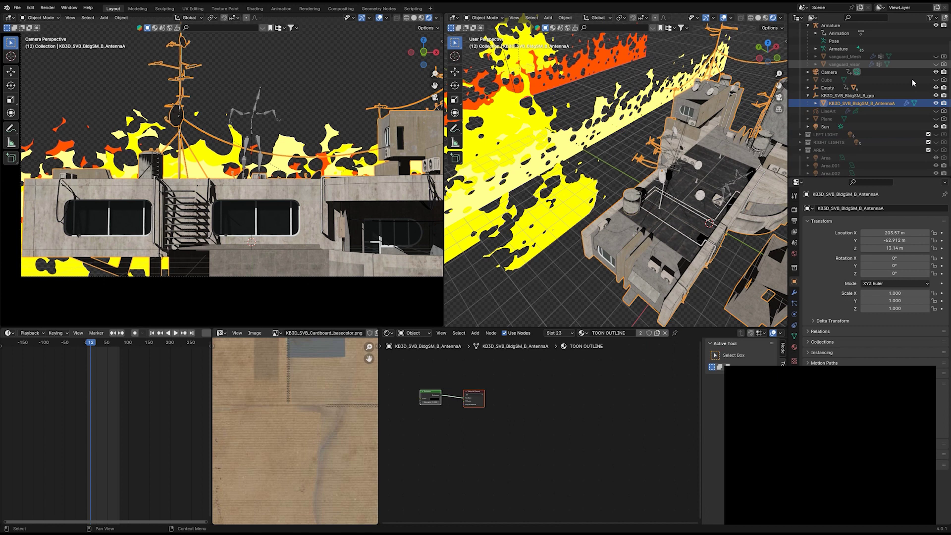
pyautogui.click(936, 103)
pyautogui.click(937, 104)
pyautogui.click(937, 104)
pyautogui.scroll(-2, 127, 241)
pyautogui.press('space')
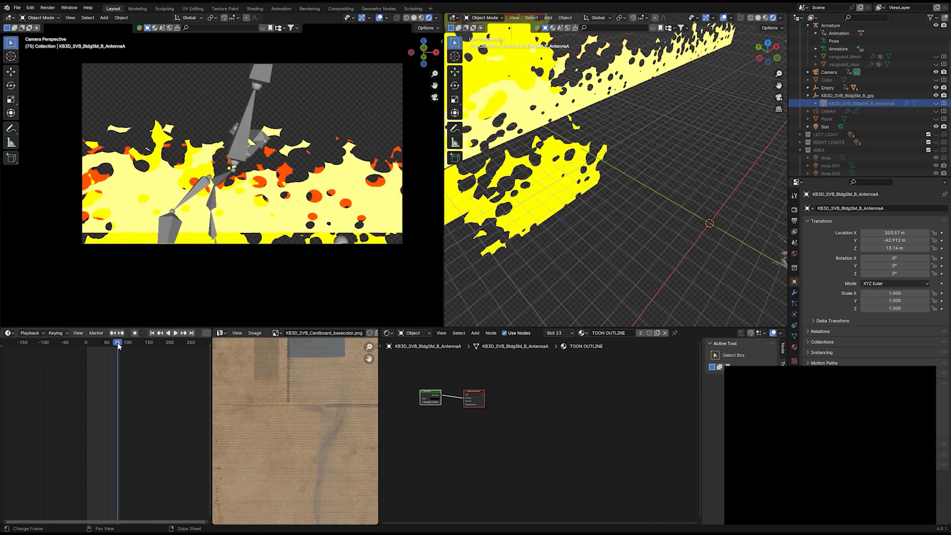
pyautogui.press('space')
# Create a Fire folder inside Toon Shader and set the render output there with the file name Fire-v1_.
pyautogui.click(794, 221)
pyautogui.click(942, 364)
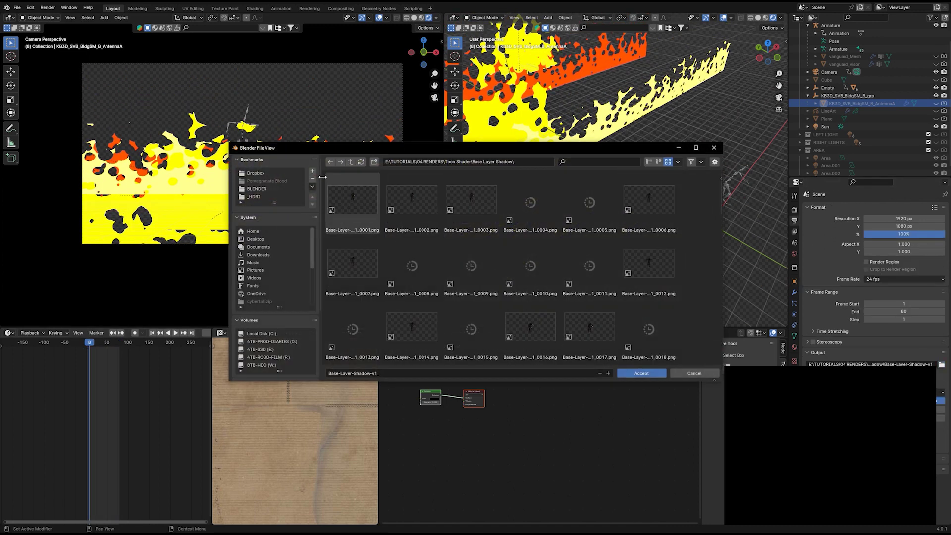
pyautogui.click(351, 162)
pyautogui.click(375, 163)
pyautogui.write('Fire')
pyautogui.press('Return')
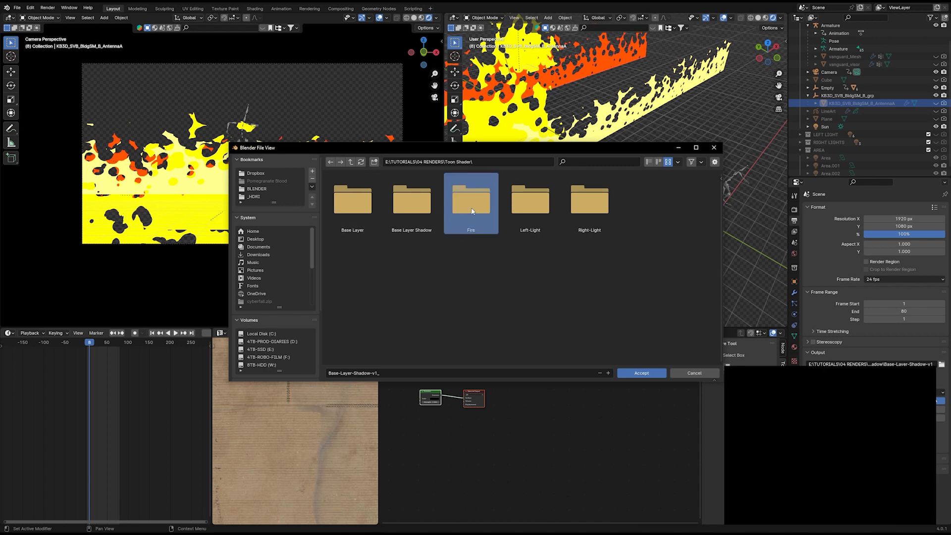
pyautogui.doubleClick(478, 208)
pyautogui.click(368, 373)
pyautogui.write('Fire-v1_')
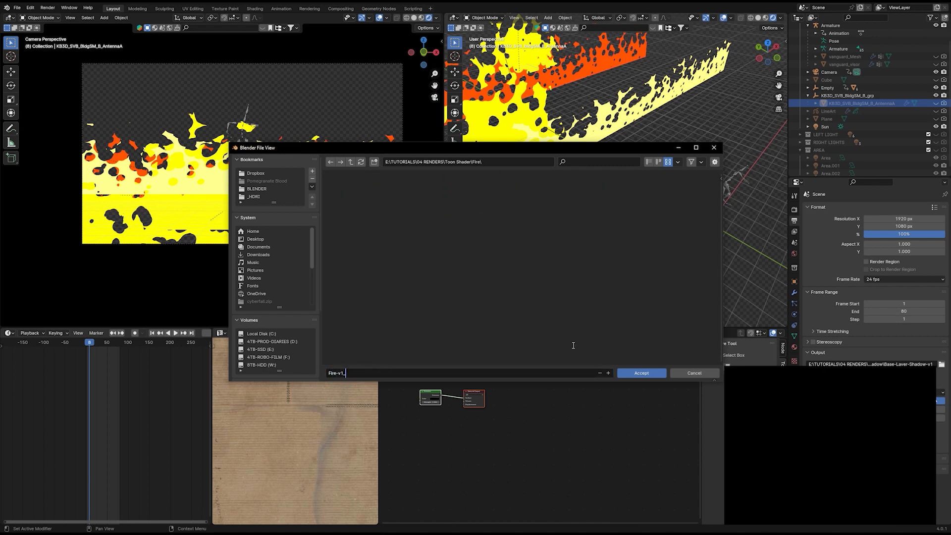
pyautogui.press('Return')
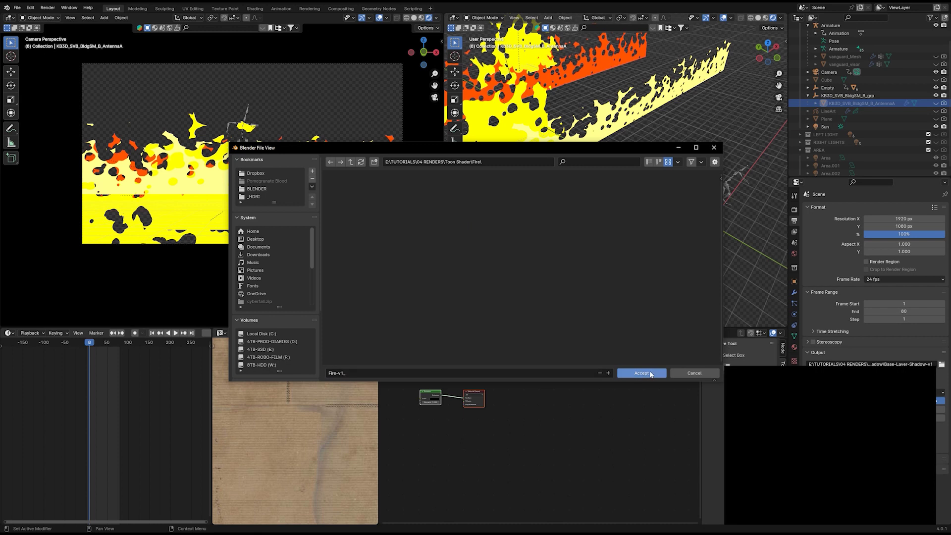
# Save the blend file and render the fire animation.
pyautogui.hotkey('ctrl', 's')
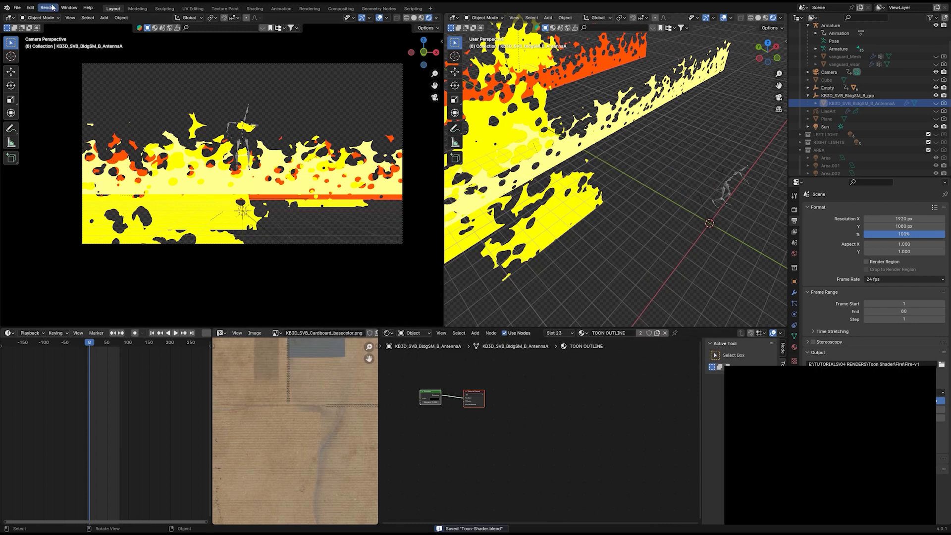
pyautogui.click(48, 7)
pyautogui.click(70, 24)
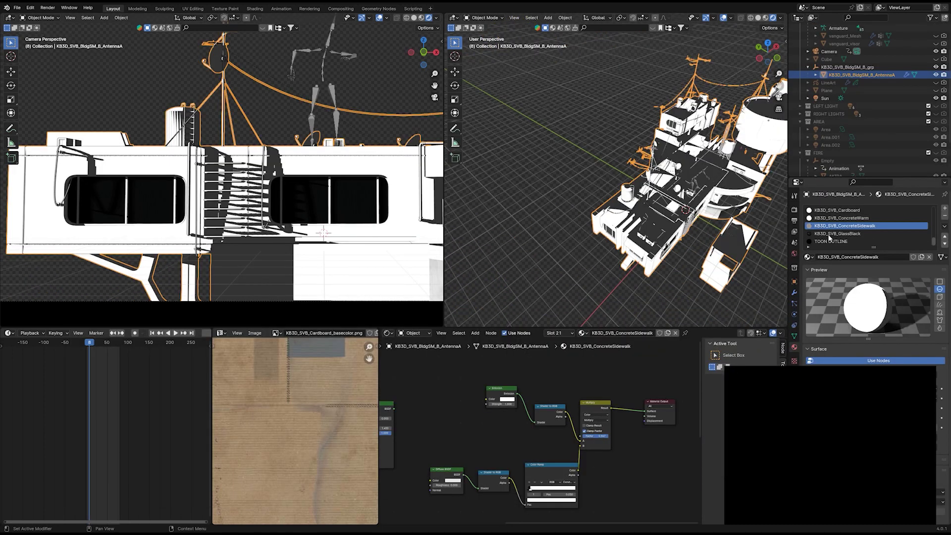
# Show the building's KB3D_SVB_GlassBlack material and inspect the black-and-white building in the camera view.
pyautogui.click(842, 233)
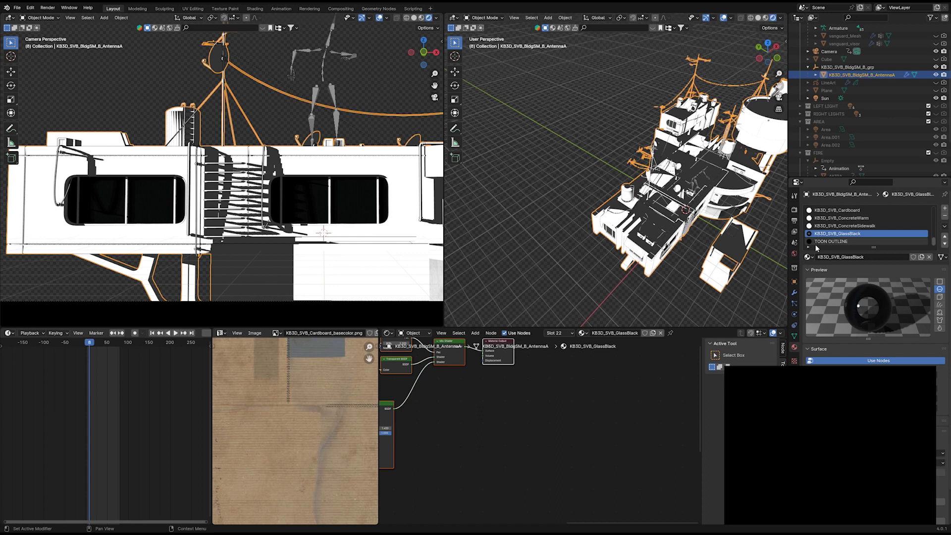
pyautogui.scroll(-3, 367, 251)
pyautogui.click(409, 263)
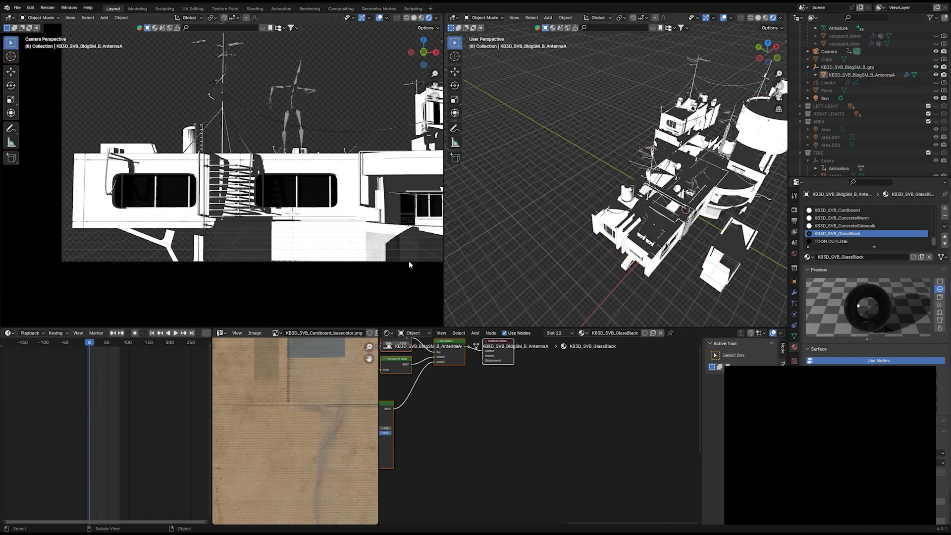
pyautogui.scroll(-2, 388, 264)
pyautogui.scroll(1, 388, 264)
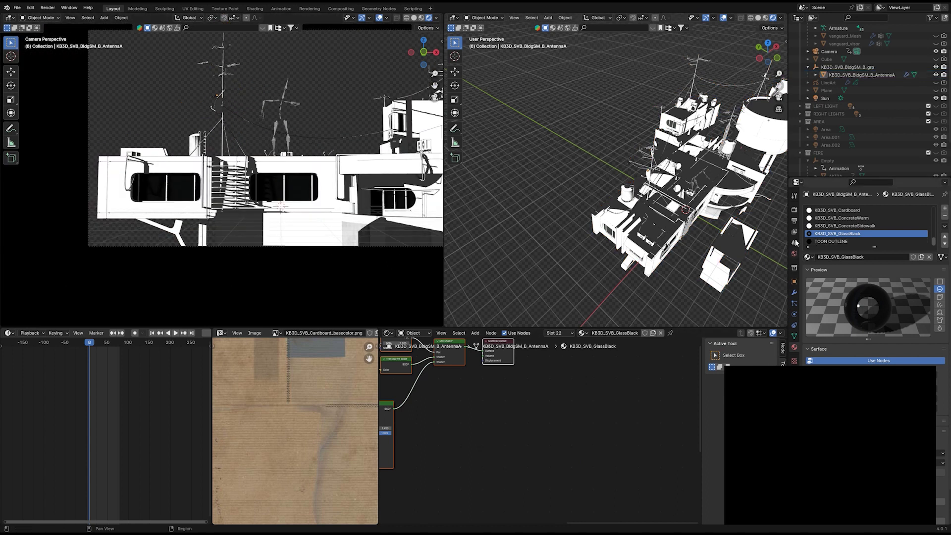
# Render the Building-Left-v1 animation, inspect the rendered frame up close and return to the scene.
pyautogui.click(794, 221)
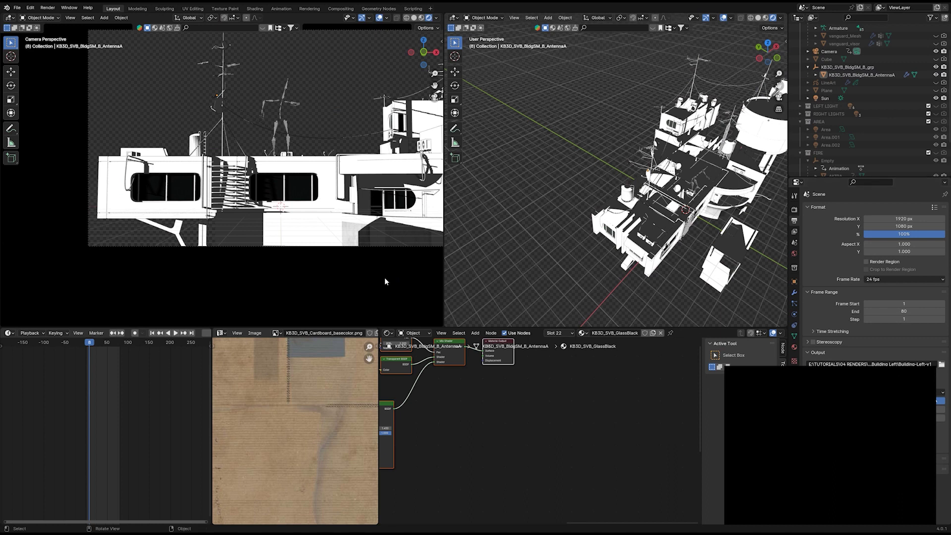
pyautogui.click(48, 8)
pyautogui.click(54, 21)
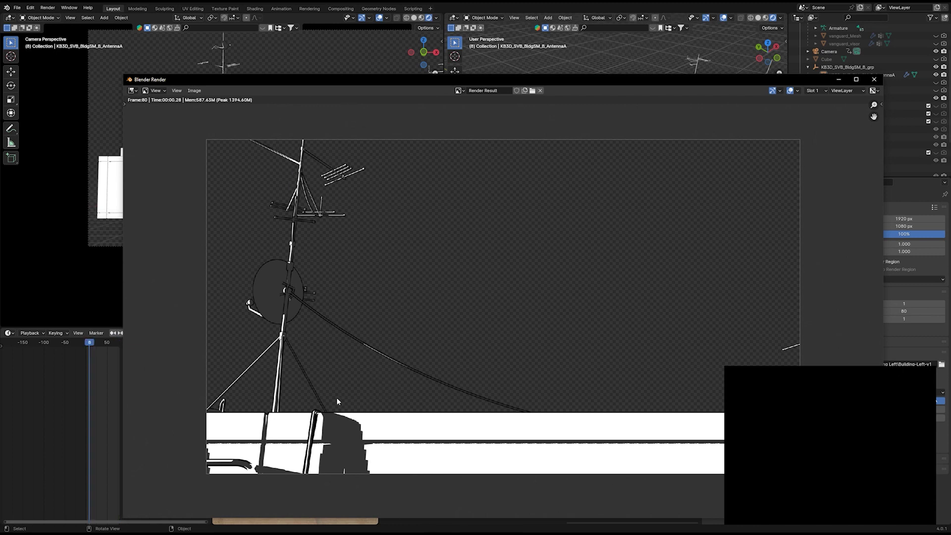
pyautogui.scroll(1, 323, 308)
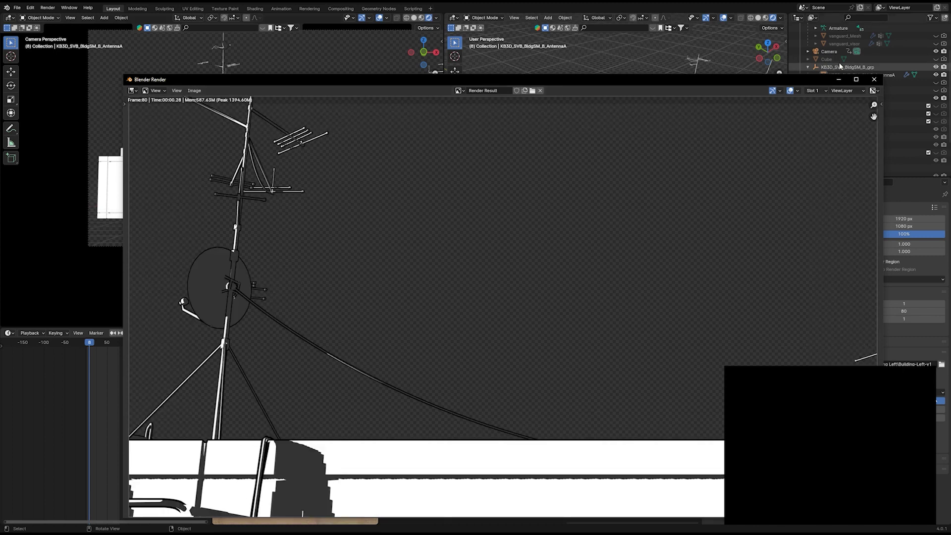
pyautogui.click(771, 13)
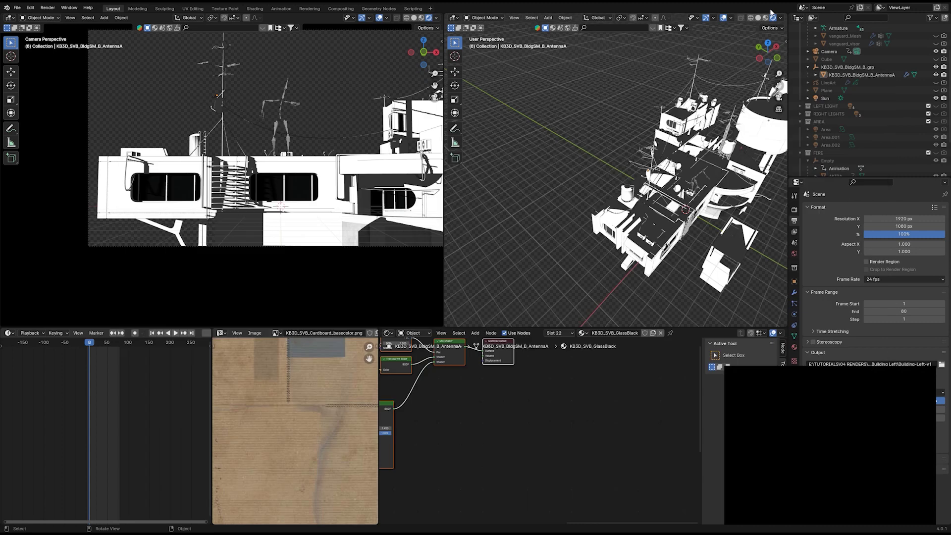
# Toggle the Sun light's shadows off and on to compare the cast shadows around the building's stairs.
pyautogui.scroll(3, 266, 237)
pyautogui.keyDown('shift'); pyautogui.moveTo(265, 237); pyautogui.dragTo(286, 236, button='middle'); pyautogui.keyUp('shift')
pyautogui.scroll(5, 286, 235)
pyautogui.keyDown('shift'); pyautogui.moveTo(286, 201); pyautogui.dragTo(219, 219, button='middle'); pyautogui.keyUp('shift')
pyautogui.scroll(3, 219, 219)
pyautogui.scroll(-2, 692, 212)
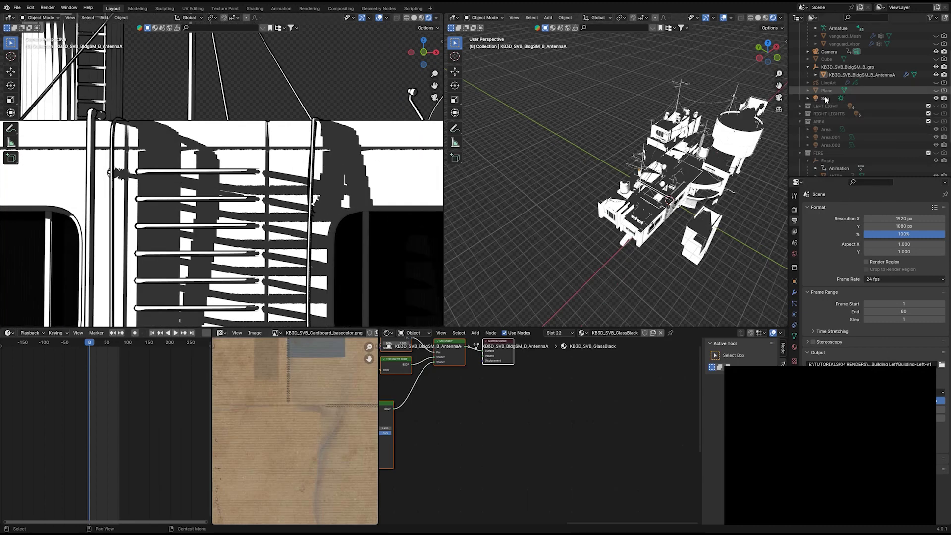
pyautogui.click(826, 98)
pyautogui.click(794, 315)
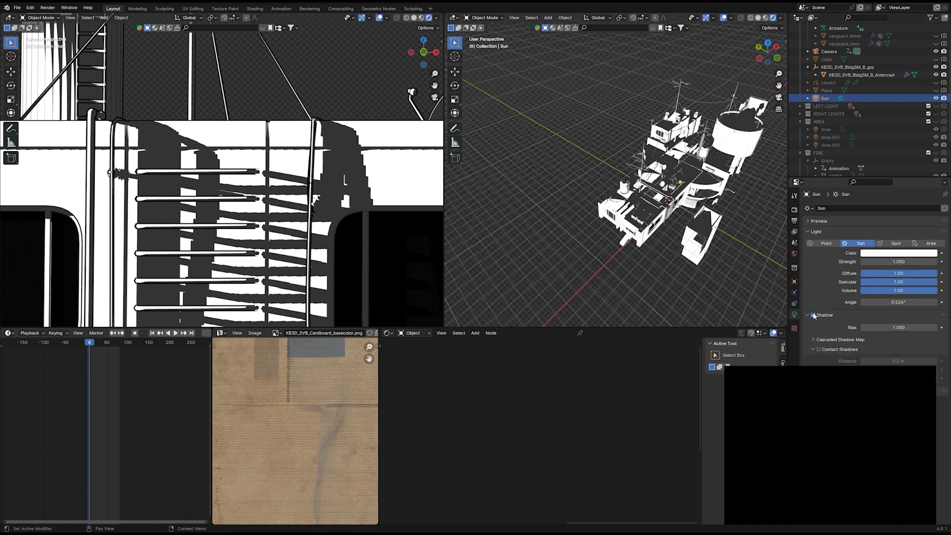
pyautogui.click(814, 315)
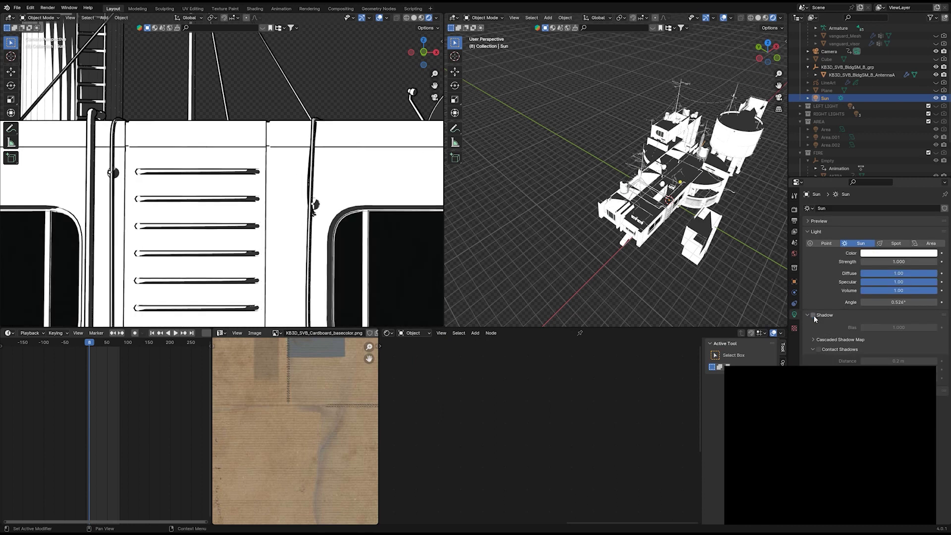
pyautogui.click(813, 315)
pyautogui.click(813, 315)
pyautogui.click(813, 315)
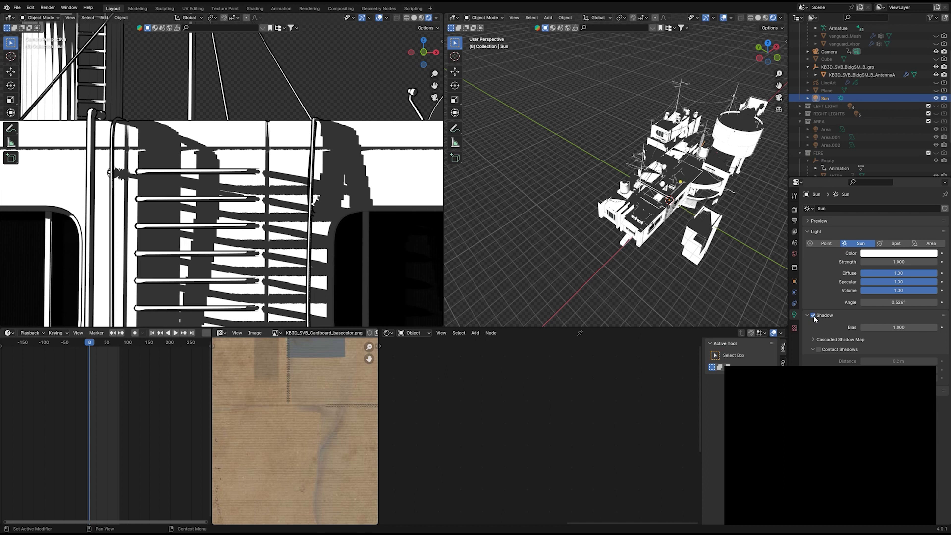
pyautogui.click(814, 315)
pyautogui.click(814, 315)
# Enable Contact Shadows on the Sun light and check the shadows around the stairs.
pyautogui.click(819, 349)
pyautogui.click(819, 350)
pyautogui.click(818, 350)
pyautogui.scroll(-12, 260, 175)
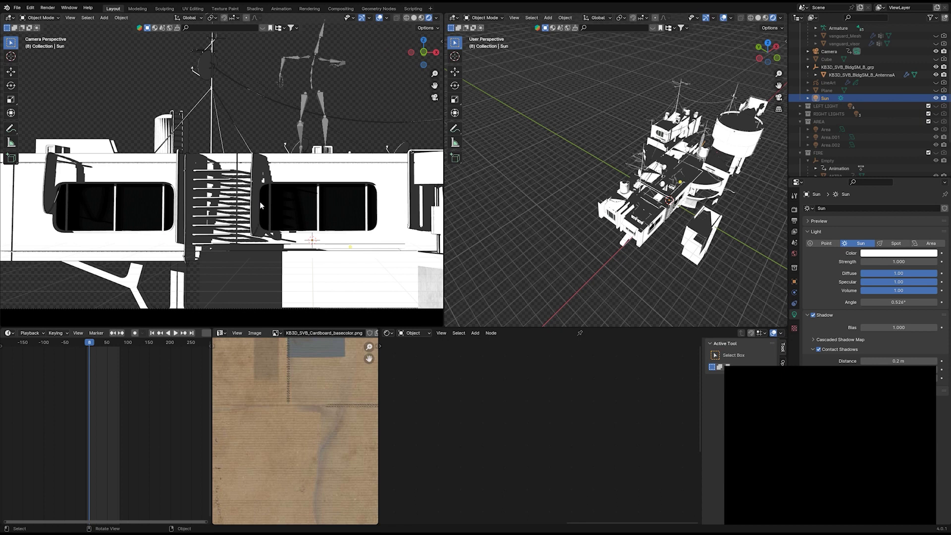
pyautogui.scroll(12, 281, 218)
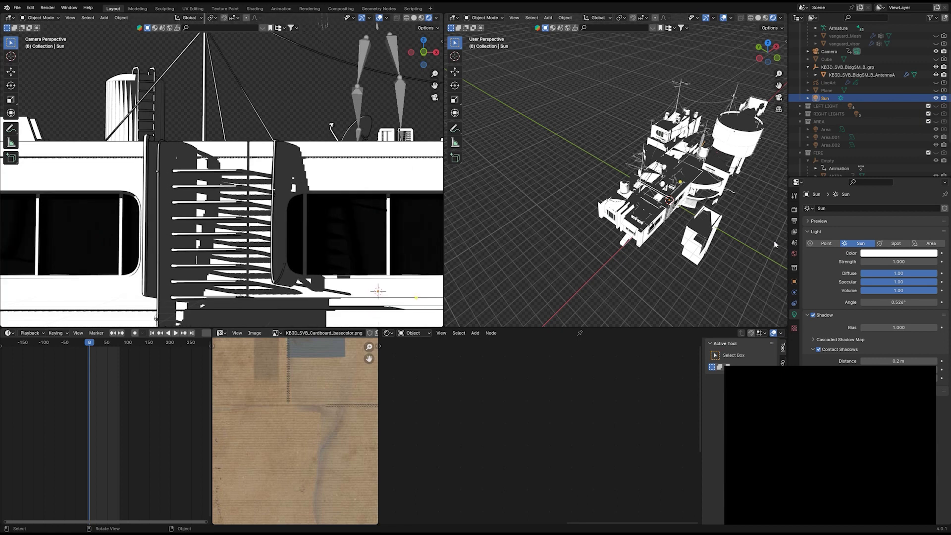
# Open the render settings and examine the shadows across the building's stairs, windows and air-conditioning units.
pyautogui.click(794, 209)
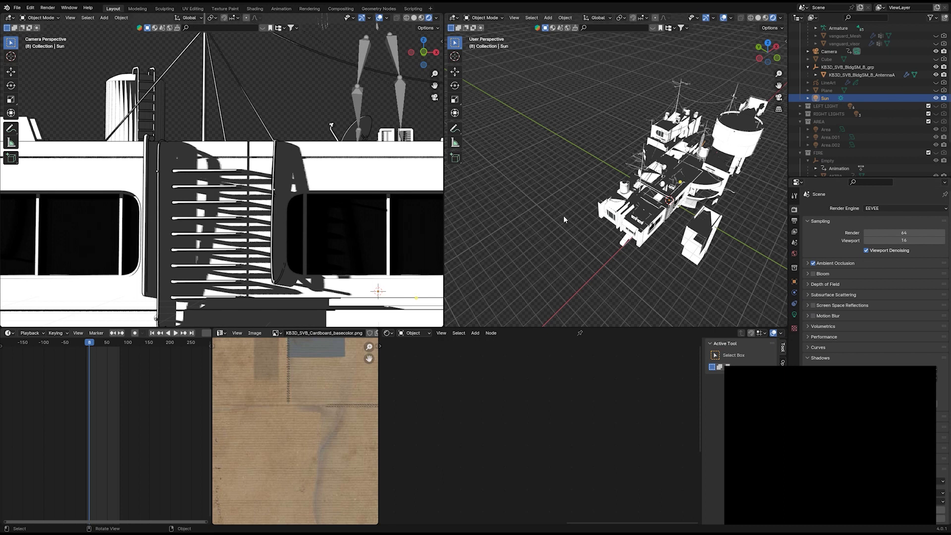
pyautogui.click(217, 260)
pyautogui.scroll(4, 216, 260)
pyautogui.scroll(-5, 217, 260)
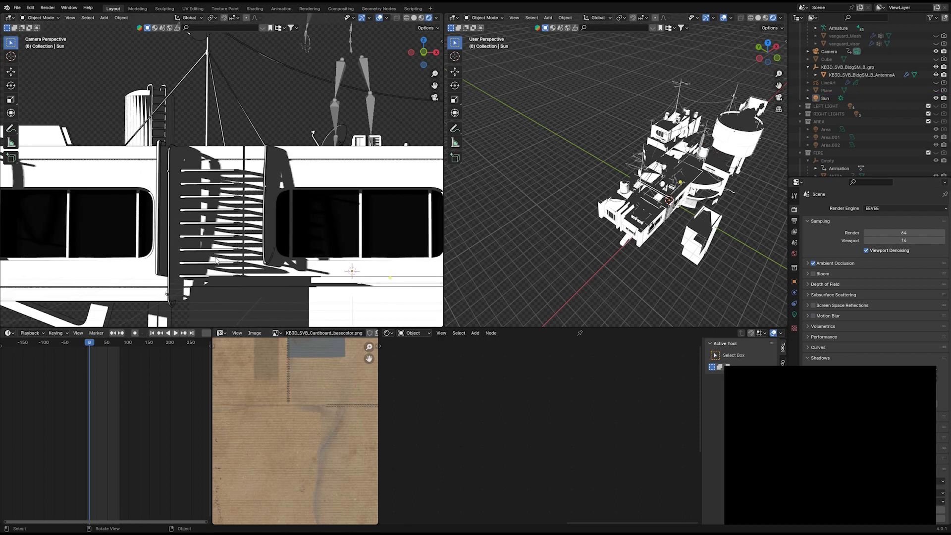
pyautogui.scroll(-5, 217, 261)
pyautogui.keyDown('shift'); pyautogui.moveTo(308, 205); pyautogui.dragTo(276, 211, button='middle'); pyautogui.keyUp('shift')
pyautogui.scroll(2, 276, 210)
pyautogui.keyDown('shift'); pyautogui.moveTo(421, 139); pyautogui.dragTo(277, 181, button='middle'); pyautogui.keyUp('shift')
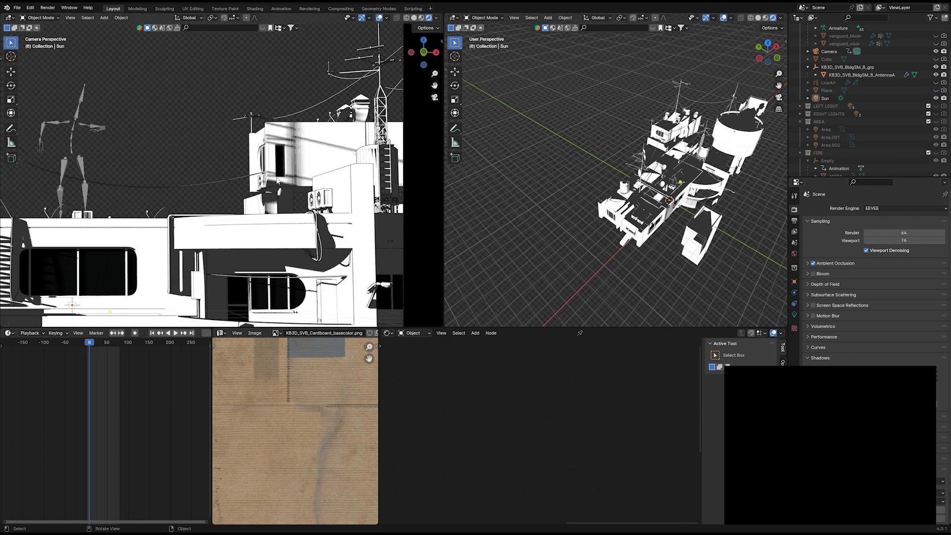
# Render the animation, switch to After Effects and import the Building-Base-v1 PNG sequence into the BACKGROUND folder.
pyautogui.hotkey('ctrl', 'F12')
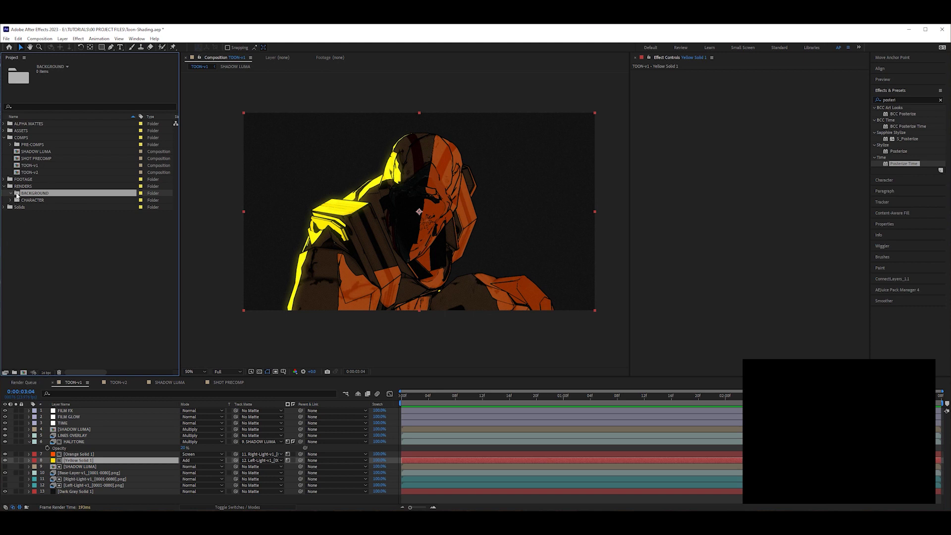
pyautogui.hotkey('ctrl', 'i')
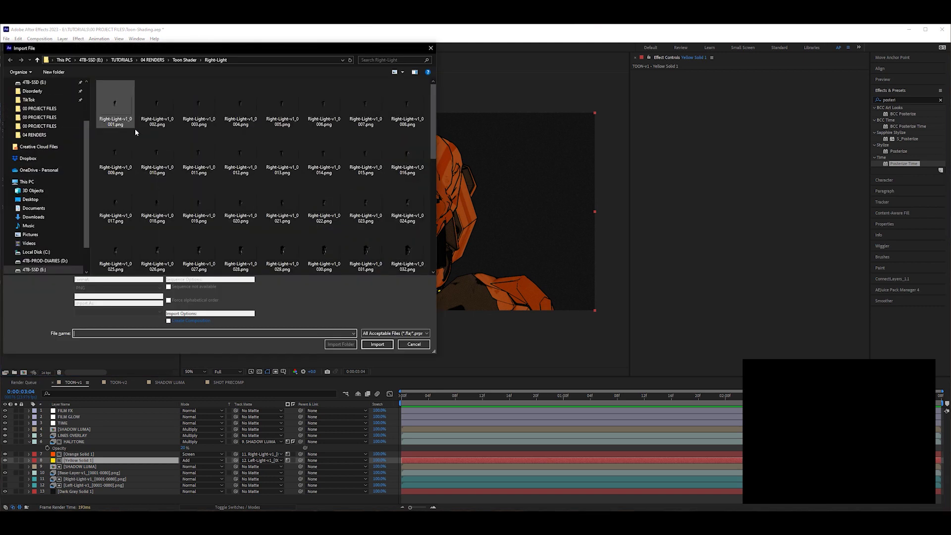
pyautogui.click(184, 60)
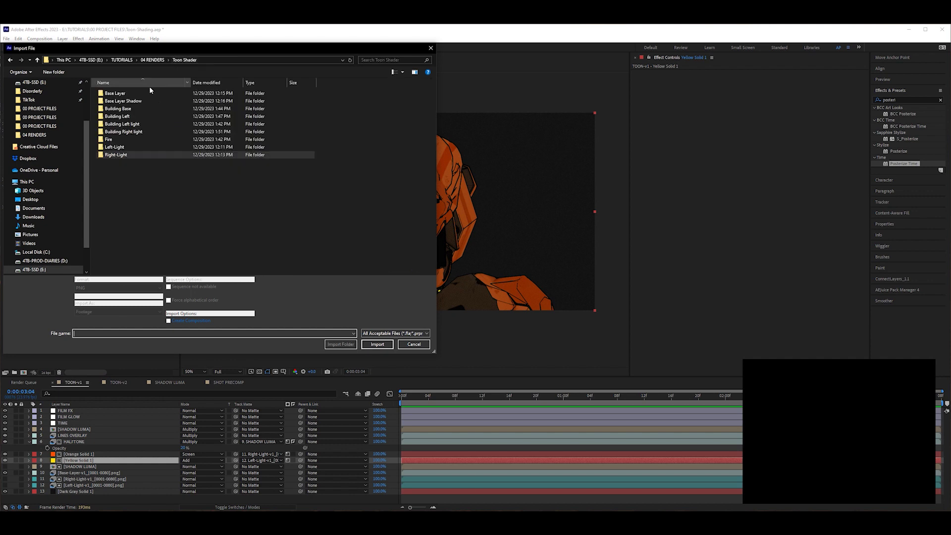
pyautogui.doubleClick(117, 107)
pyautogui.click(117, 110)
pyautogui.click(385, 343)
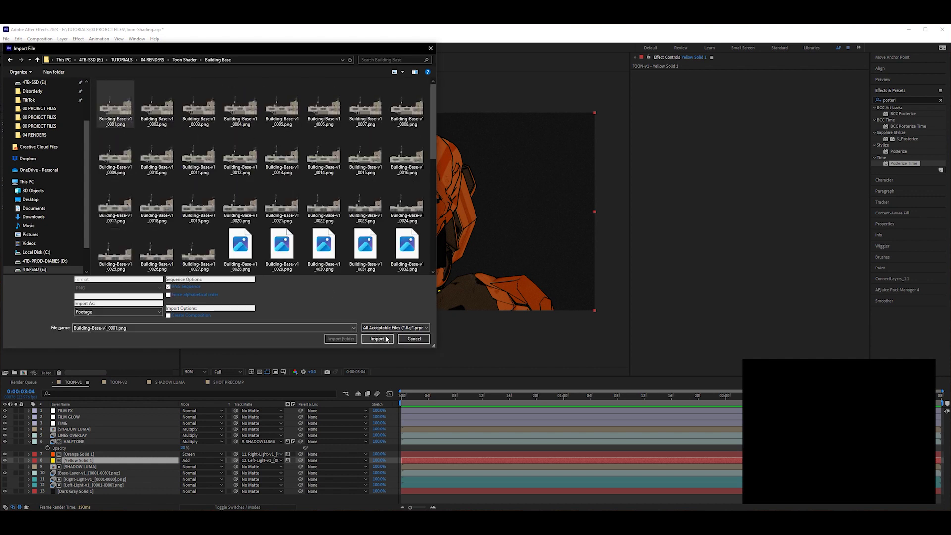
# Import the Building-Left-v1, Building-Right-v1 and Fire-v1 PNG sequences into the BACKGROUND folder.
pyautogui.click(34, 194)
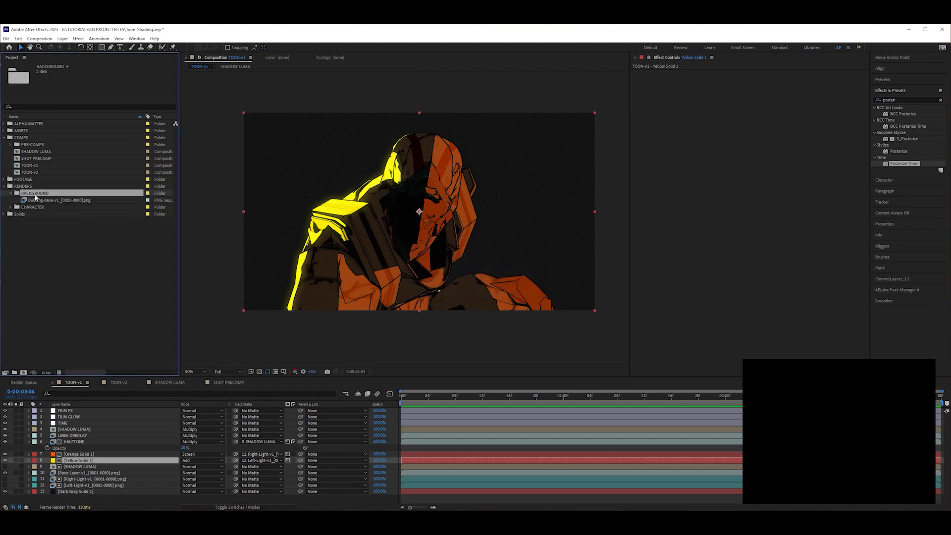
pyautogui.hotkey('ctrl', 'i')
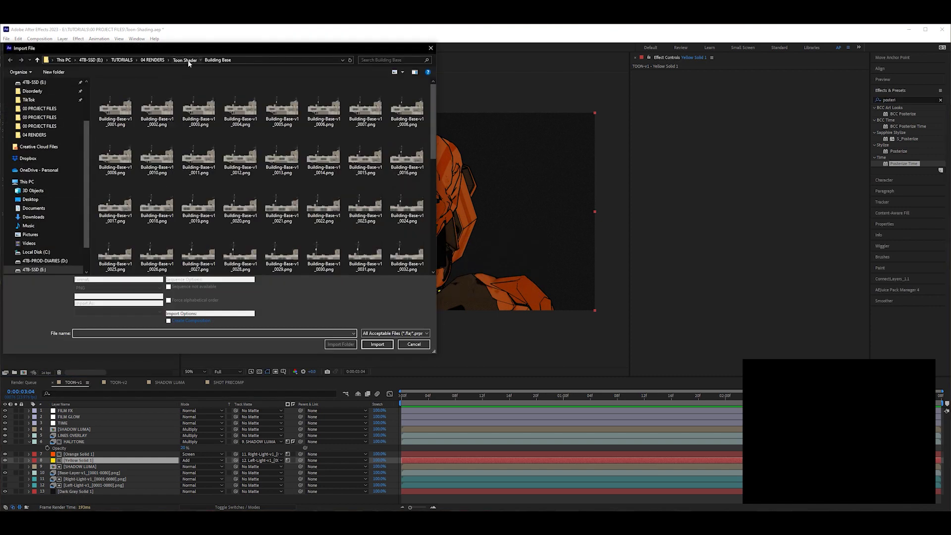
pyautogui.click(185, 60)
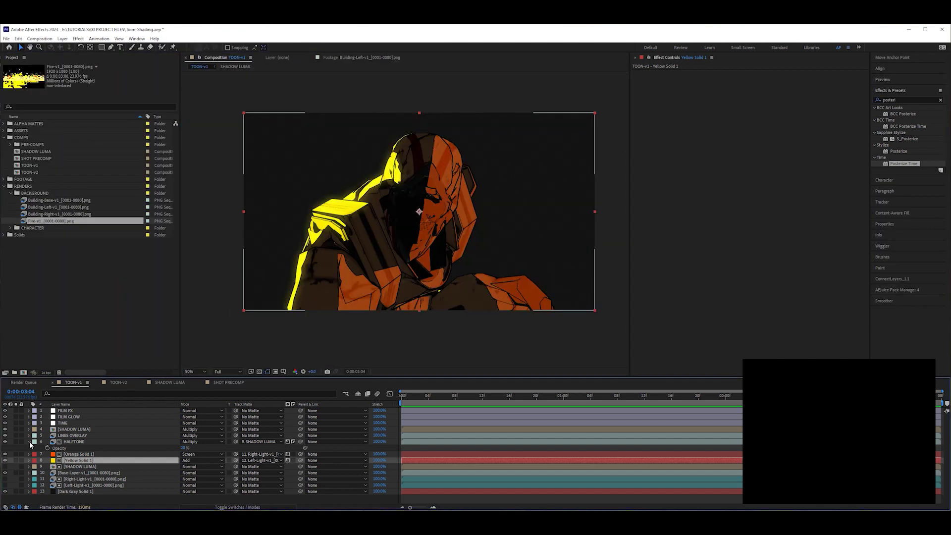
# Add the Building-Base-v1 sequence to TOON-v1 directly below the character's Base-Layer-v1 layer and solo both layers.
pyautogui.click(29, 442)
pyautogui.click(80, 485)
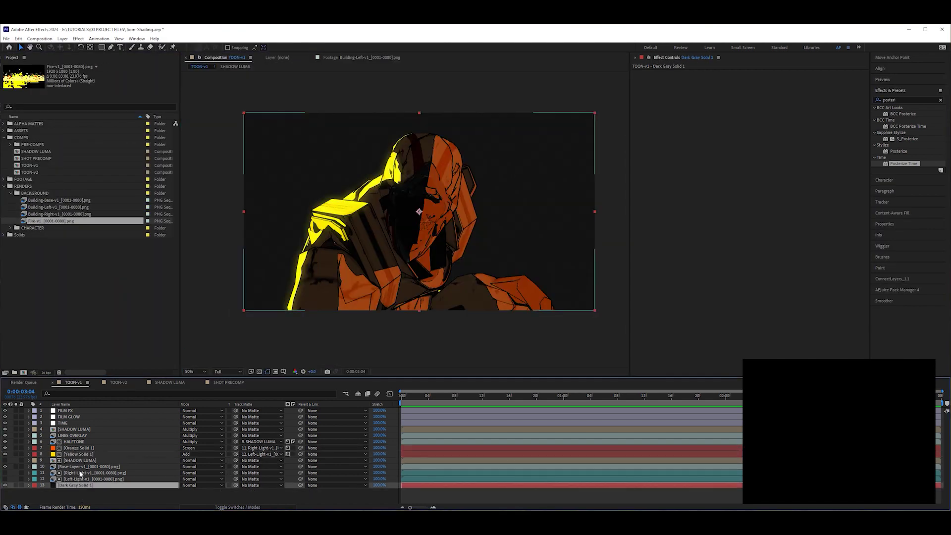
pyautogui.click(80, 473)
pyautogui.moveTo(50, 201); pyautogui.dragTo(96, 473)
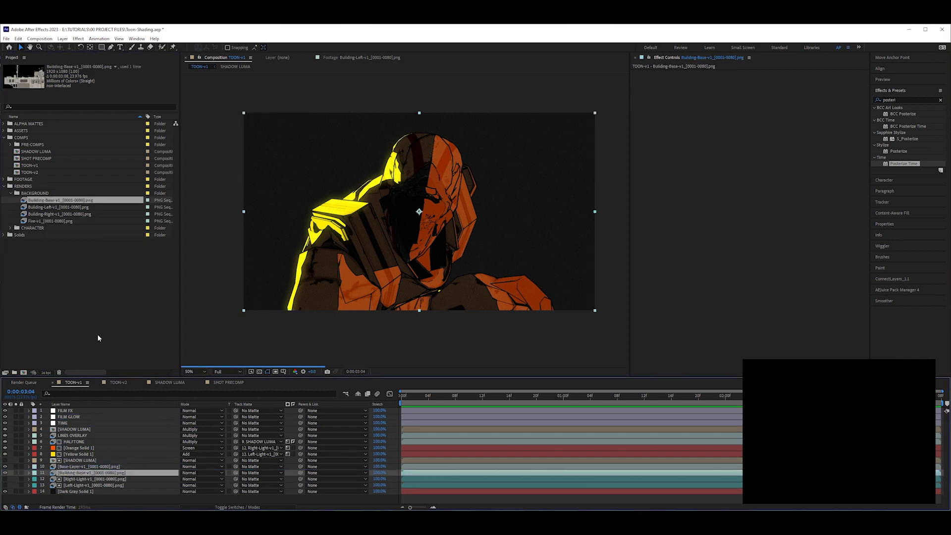
pyautogui.click(16, 472)
pyautogui.click(15, 467)
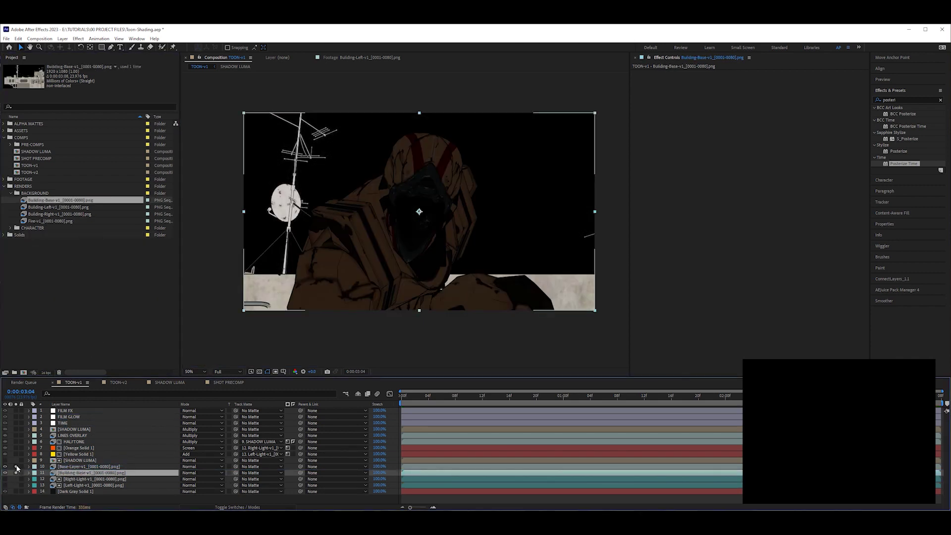
# Add and solo the Fire-v1 sequence below Building-Base-v1 and the Building-Left-v1 and Building-Right-v1 sequences above Base-Layer-v1.
pyautogui.click(53, 214)
pyautogui.moveTo(49, 221); pyautogui.dragTo(114, 477)
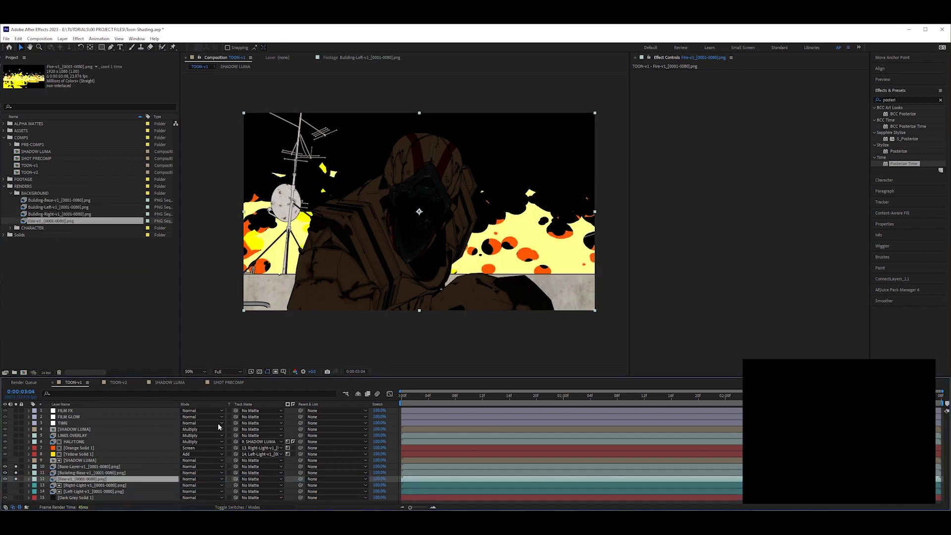
pyautogui.click(48, 208)
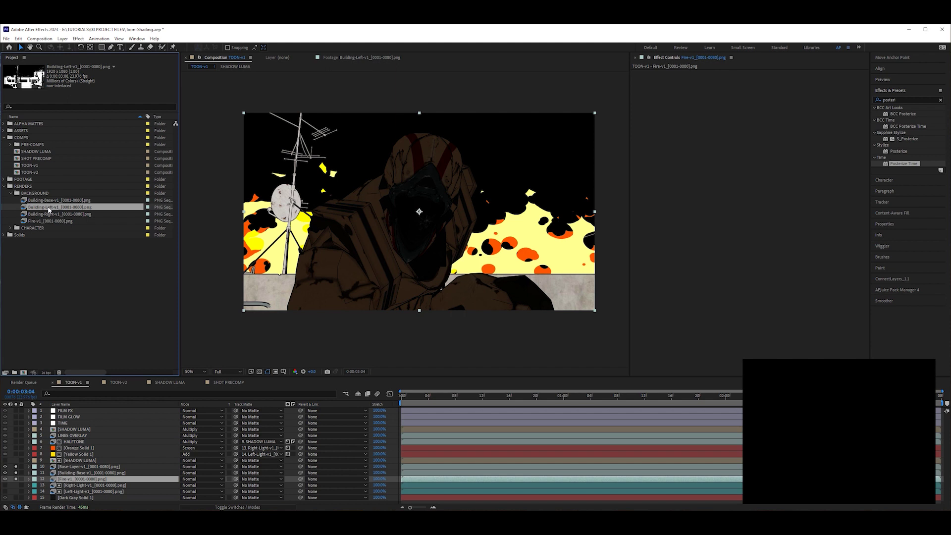
pyautogui.keyDown('shift'); pyautogui.click(49, 214); pyautogui.keyUp('shift')
pyautogui.moveTo(50, 214); pyautogui.dragTo(102, 468)
# Label the Building-Left-v1 and Building-Right-v1 layers Cyan and move both beneath Base-Layer-v1.
pyautogui.click(34, 467)
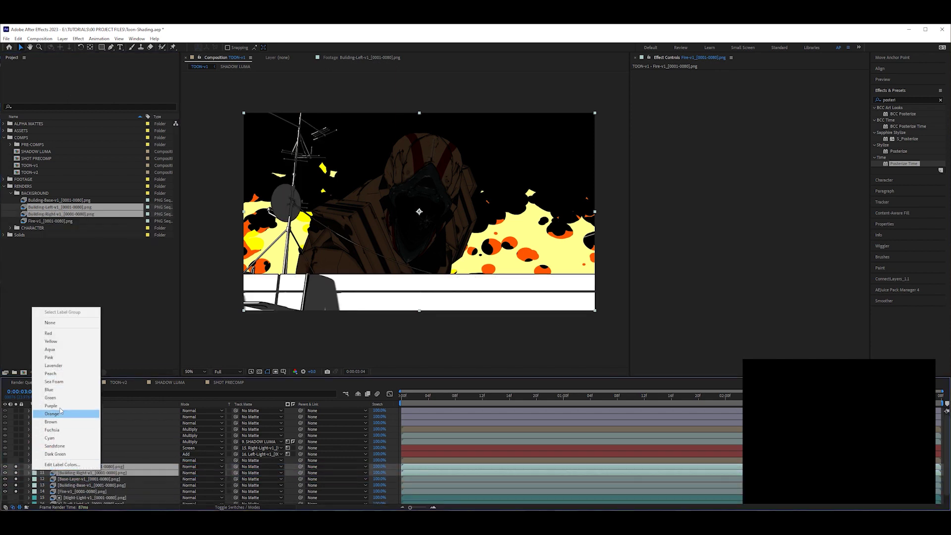
pyautogui.click(54, 439)
pyautogui.click(37, 468)
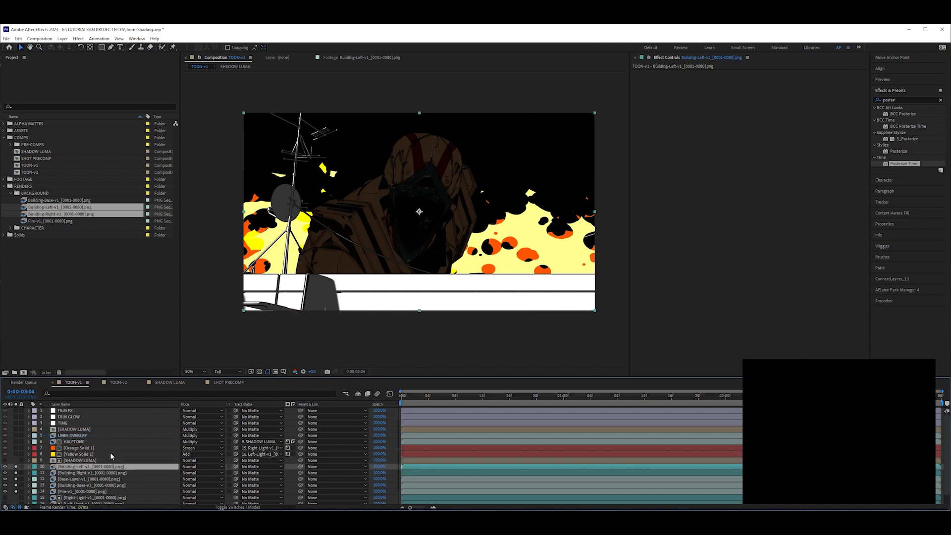
pyautogui.keyDown('shift'); pyautogui.click(67, 473); pyautogui.keyUp('shift')
pyautogui.moveTo(67, 475); pyautogui.dragTo(92, 483)
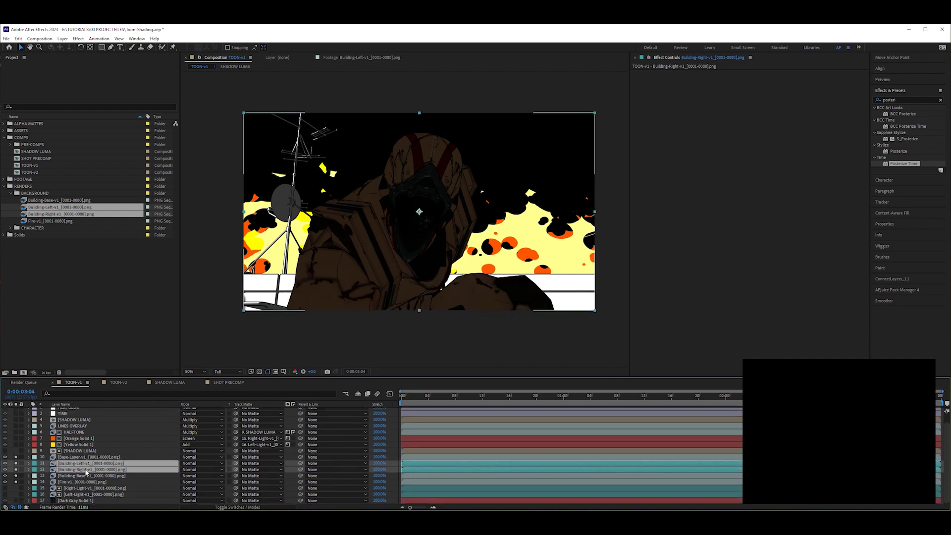
# Rename the Base-Layer-v1 layer CHARACTER BASE.
pyautogui.click(87, 457)
pyautogui.press('Return')
pyautogui.write('CHARACTER BASE')
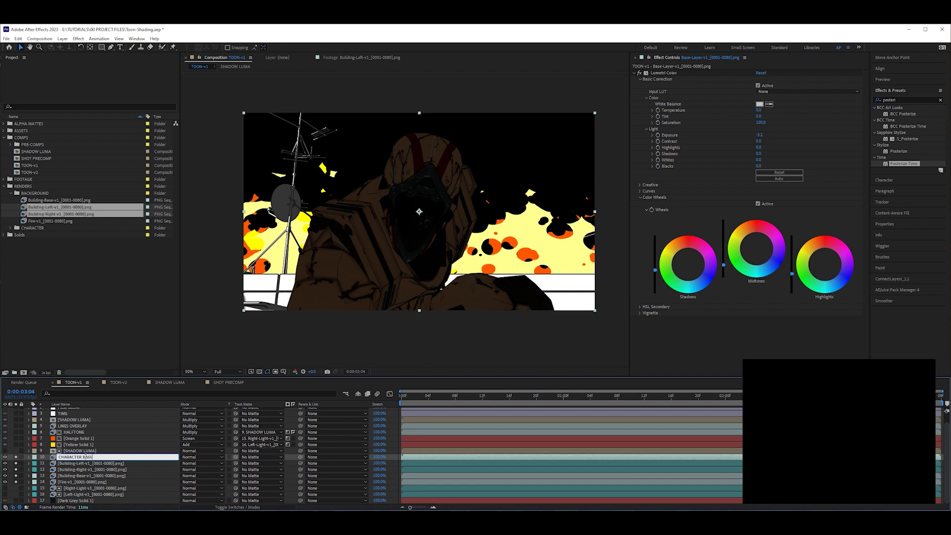
pyautogui.press('Return')
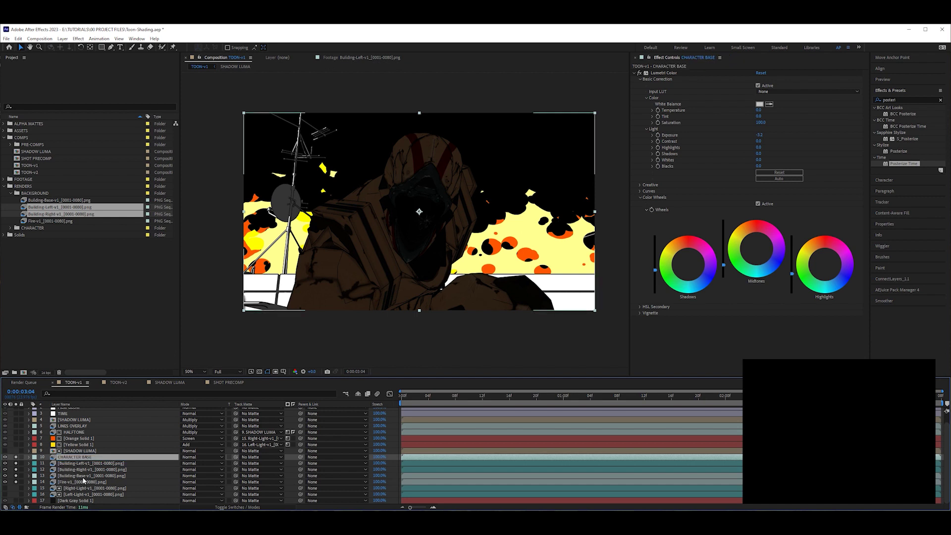
# Rename the Building-Base-v1 layer BUILDING BASE and the Fire-v1 layer FIRE.
pyautogui.click(84, 477)
pyautogui.press('Return')
pyautogui.write('BUILDING BASE')
pyautogui.press('Return')
pyautogui.click(83, 481)
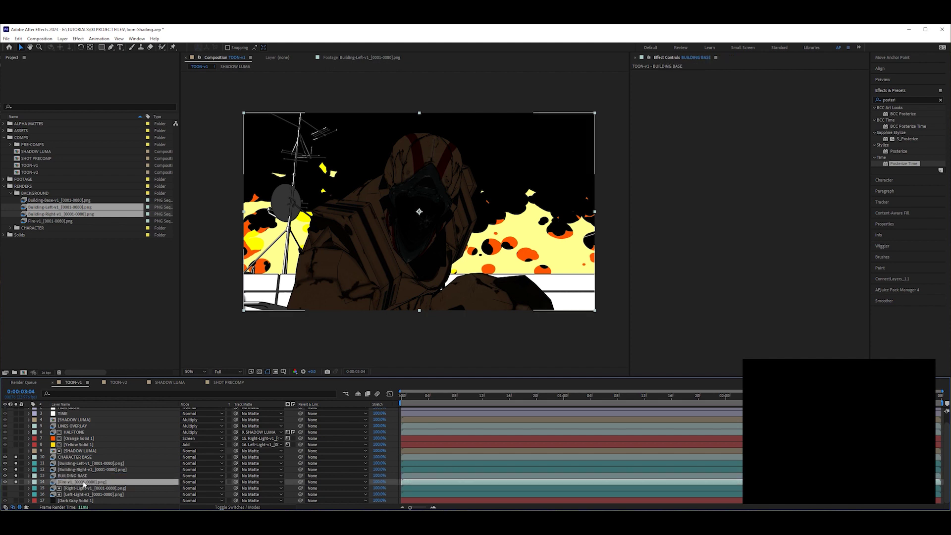
pyautogui.press('Return')
pyautogui.write('FIRE')
pyautogui.press('Return')
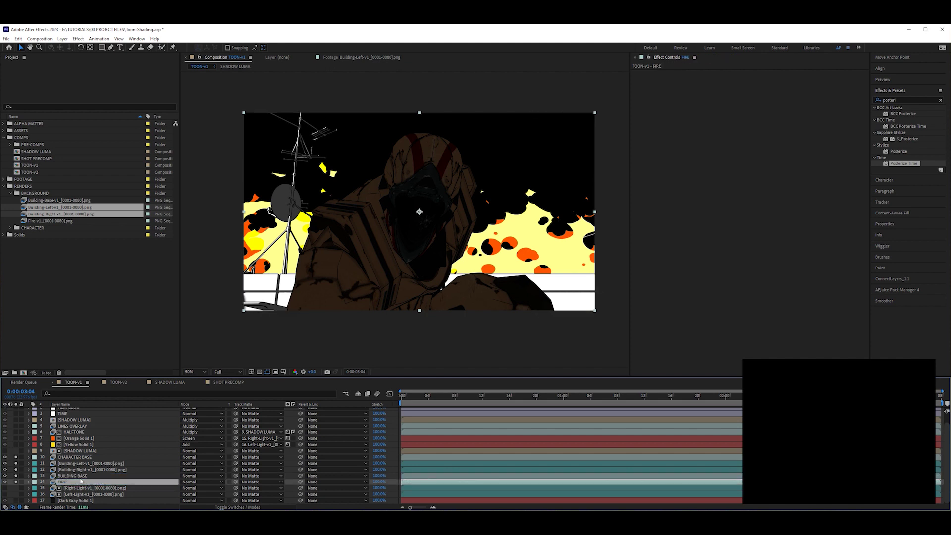
# Turn off solo on the CHARACTER BASE, building and FIRE layers so the whole composite shows.
pyautogui.click(86, 464)
pyautogui.click(84, 470)
pyautogui.click(16, 458)
pyautogui.moveTo(17, 465); pyautogui.dragTo(16, 482)
# Solo the Building-Left-v1 layer with the transparency grid on and go to frame 0:00:00:02.
pyautogui.click(47, 464)
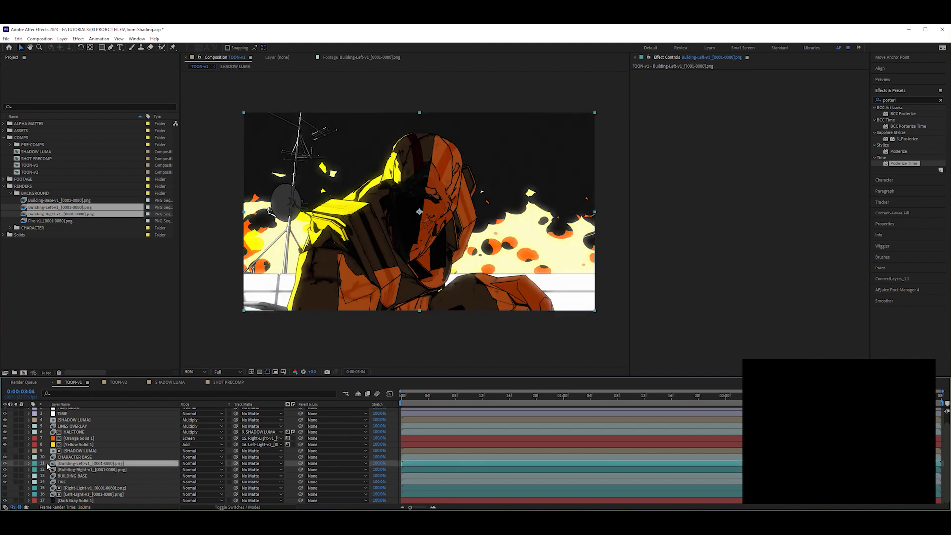
pyautogui.click(16, 463)
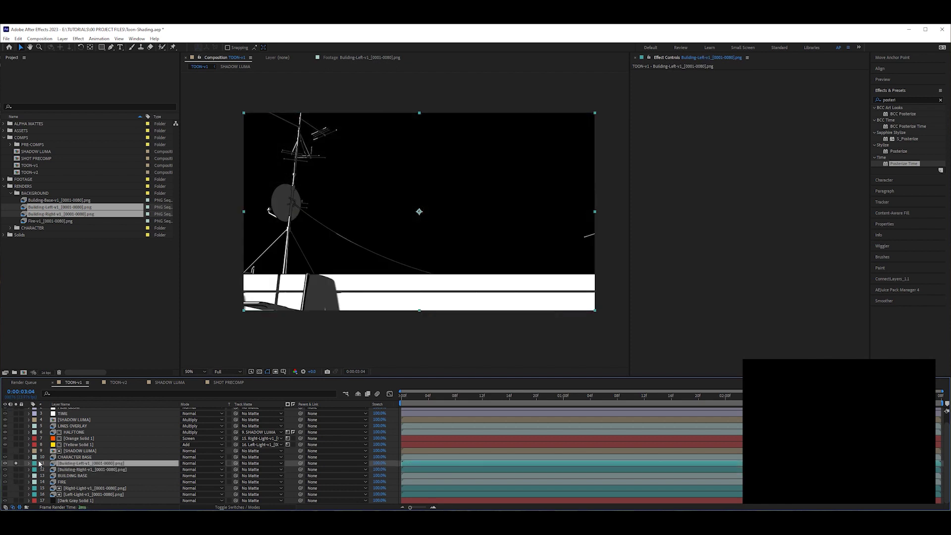
pyautogui.click(259, 371)
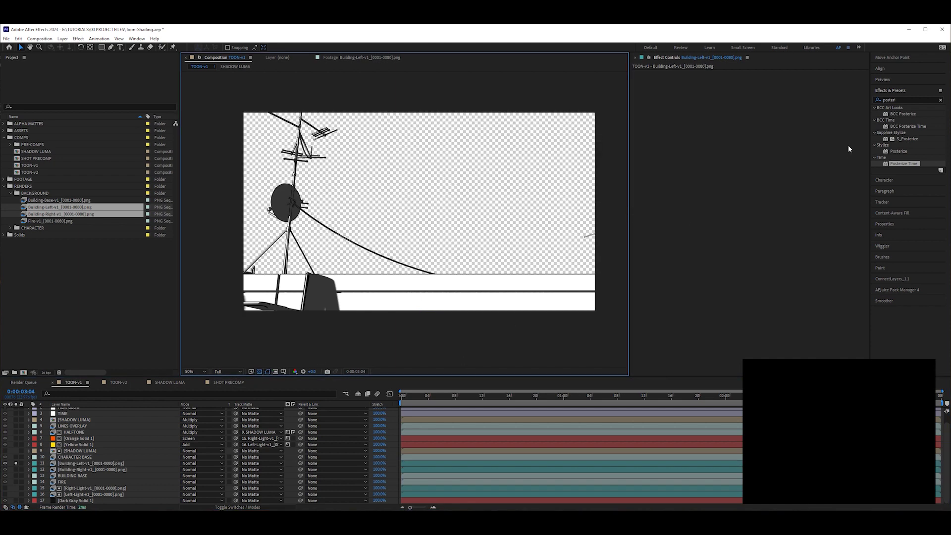
pyautogui.click(412, 396)
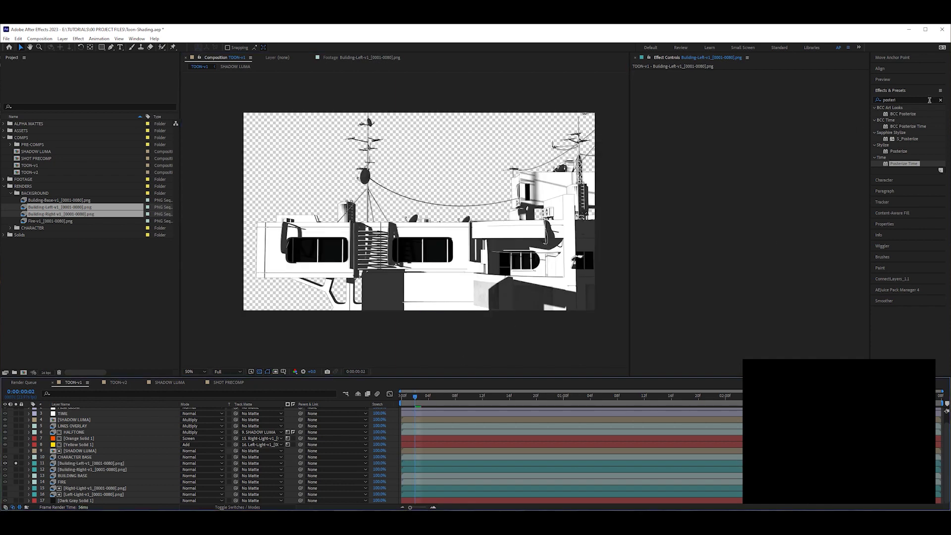
# Apply the Levels effect to the Building-Left-v1 layer and raise Input Black to about 0.24 to crush the grey shadows.
pyautogui.moveTo(916, 101); pyautogui.dragTo(857, 102)
pyautogui.write('lev')
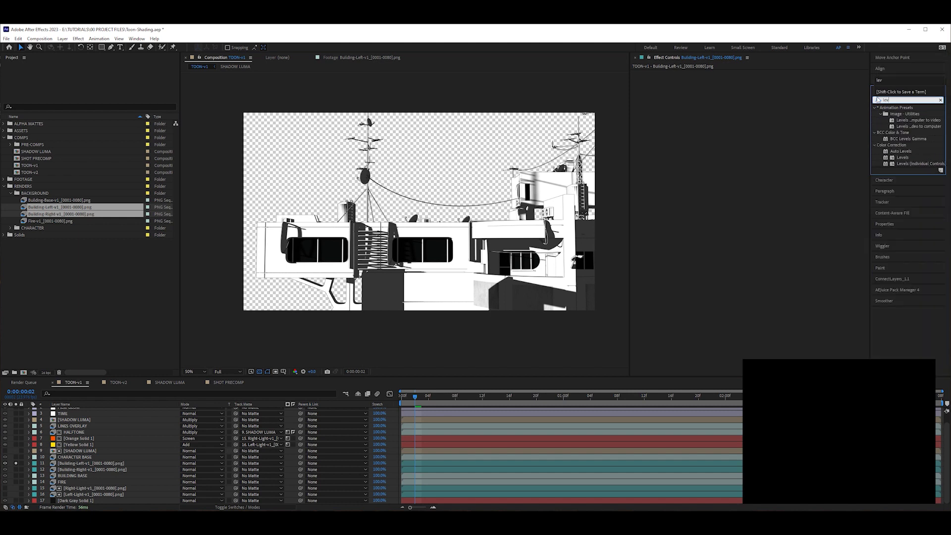
pyautogui.click(904, 158)
pyautogui.press('/')
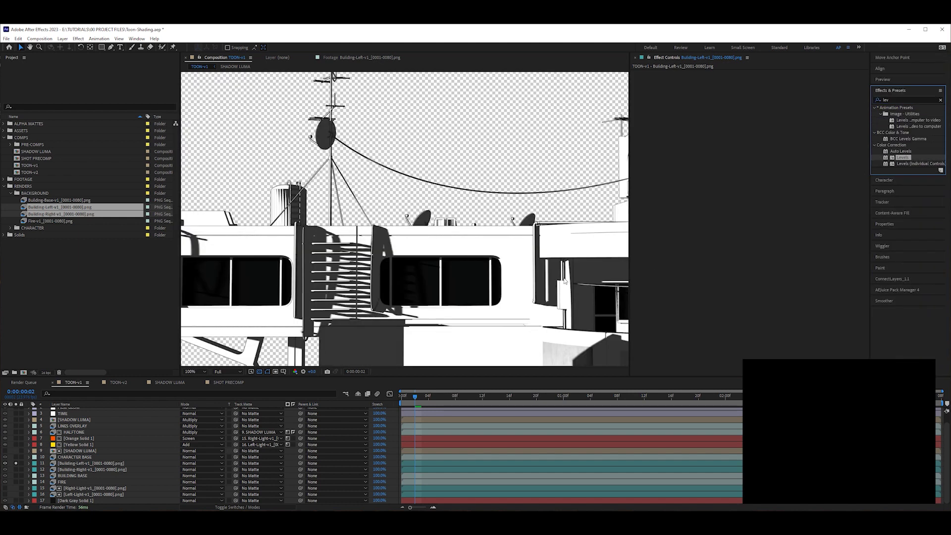
pyautogui.click(92, 465)
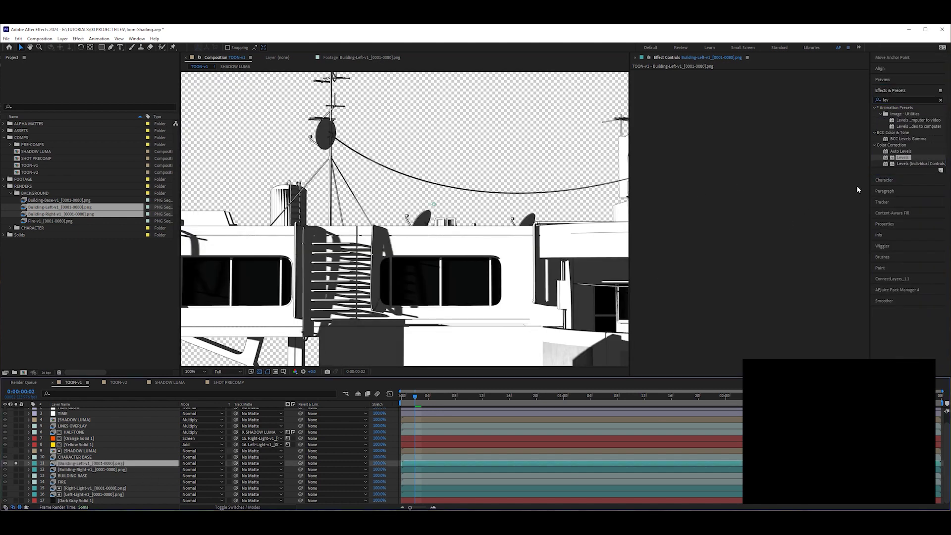
pyautogui.moveTo(898, 157); pyautogui.dragTo(674, 119)
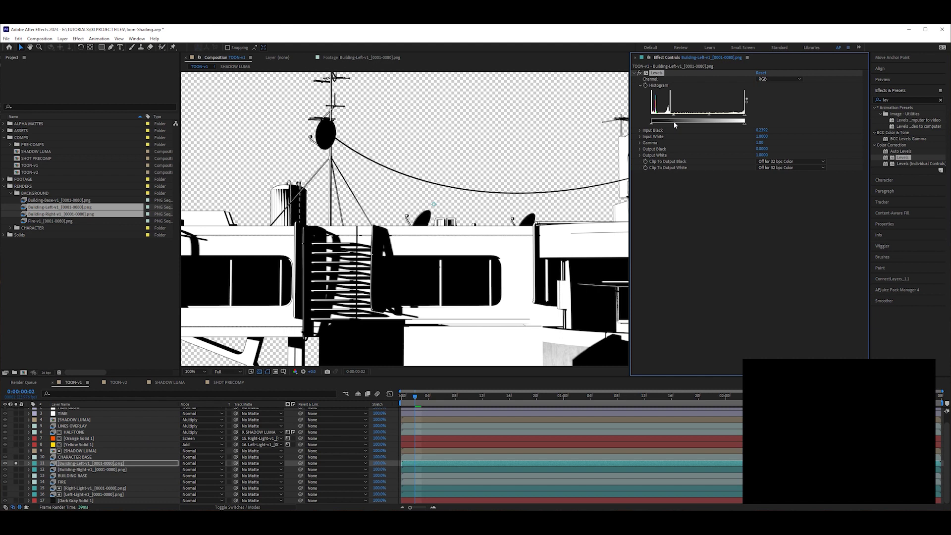
# Copy the Levels effect to Building-Right-v1, and precompose duplicates of both building light layers as BUILDING SHADOW LUMA with solo off.
pyautogui.hotkey('ctrl', 'c')
pyautogui.click(66, 470)
pyautogui.hotkey('ctrl', 'v')
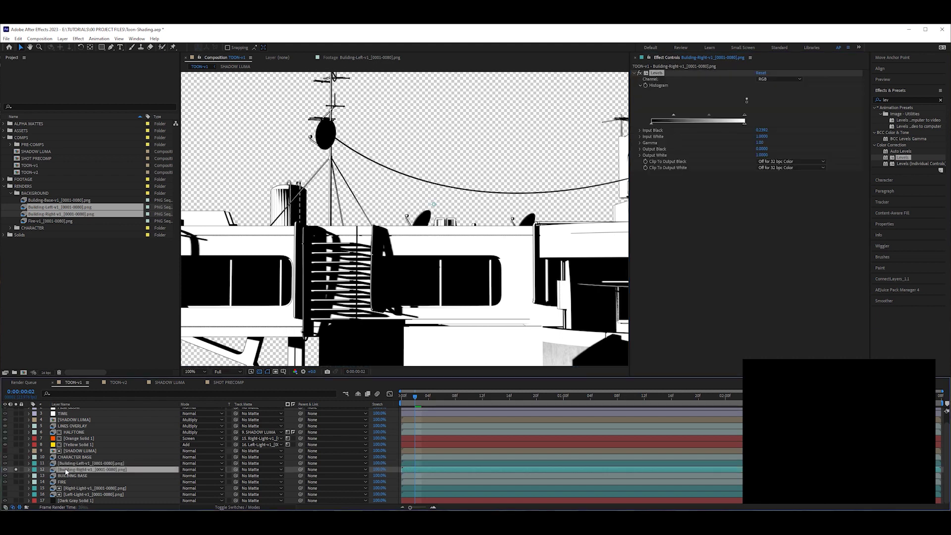
pyautogui.click(16, 469)
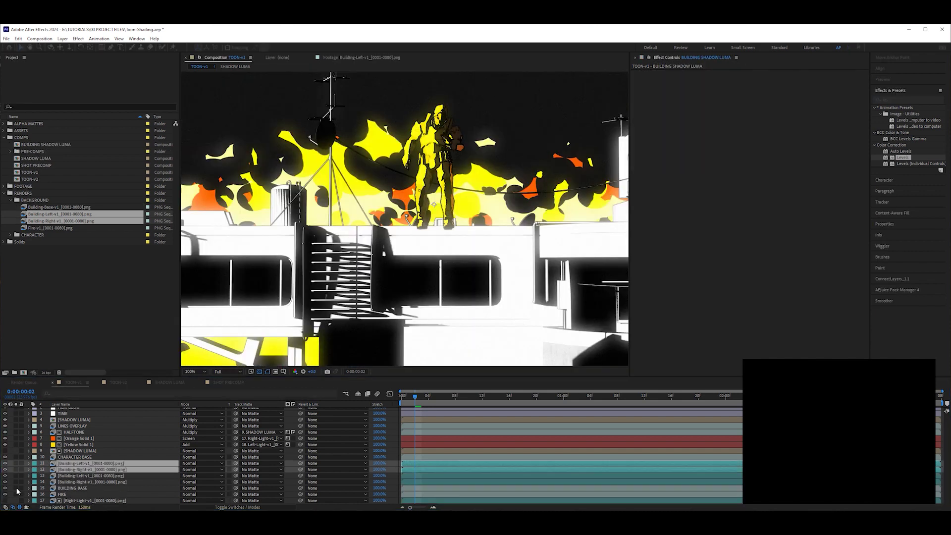
# Inside the BUILDING SHADOW LUMA composition, set the Building-Left-v1 layer's blending mode to Multiply.
pyautogui.doubleClick(68, 464)
pyautogui.click(73, 411)
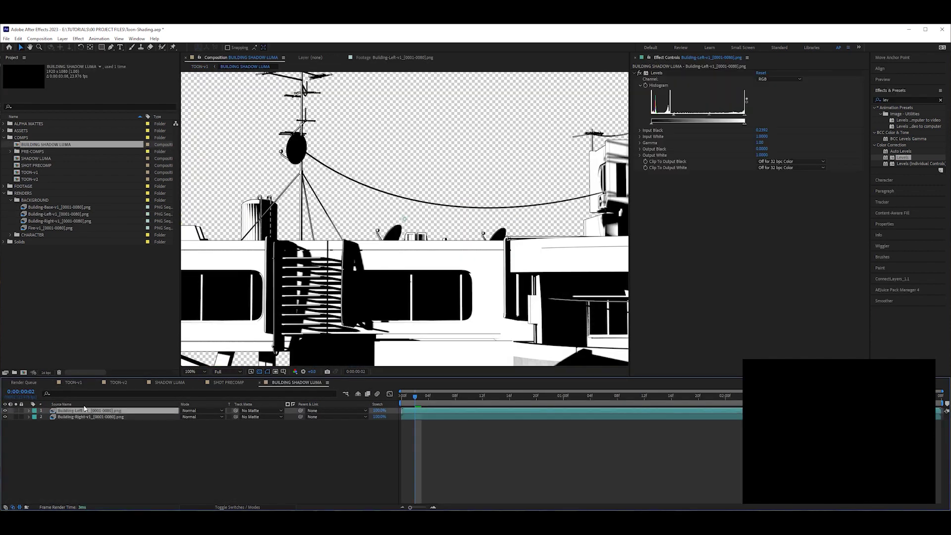
pyautogui.click(204, 411)
pyautogui.click(200, 121)
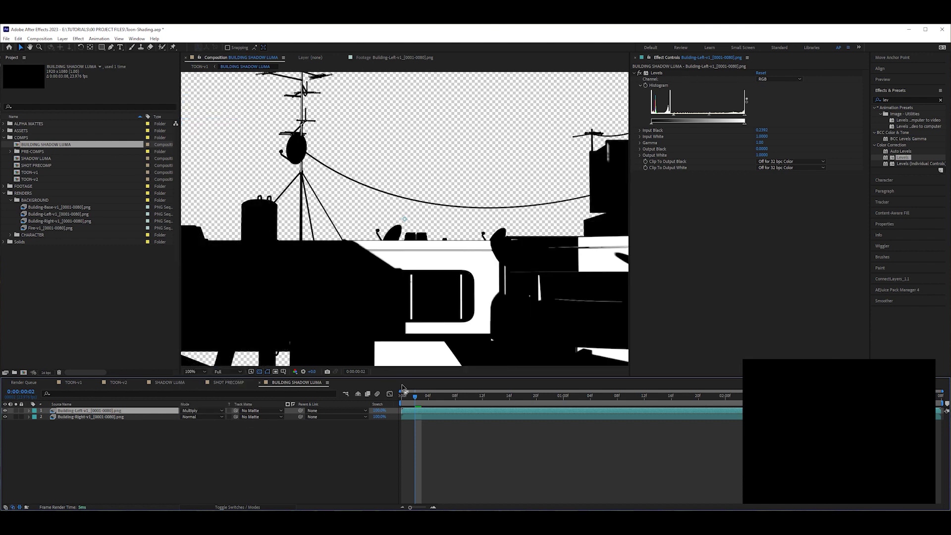
# Toggle the Building-Left-v1 layer's visibility repeatedly to compare the building shadows with and without it.
pyautogui.scroll(-2, 364, 333)
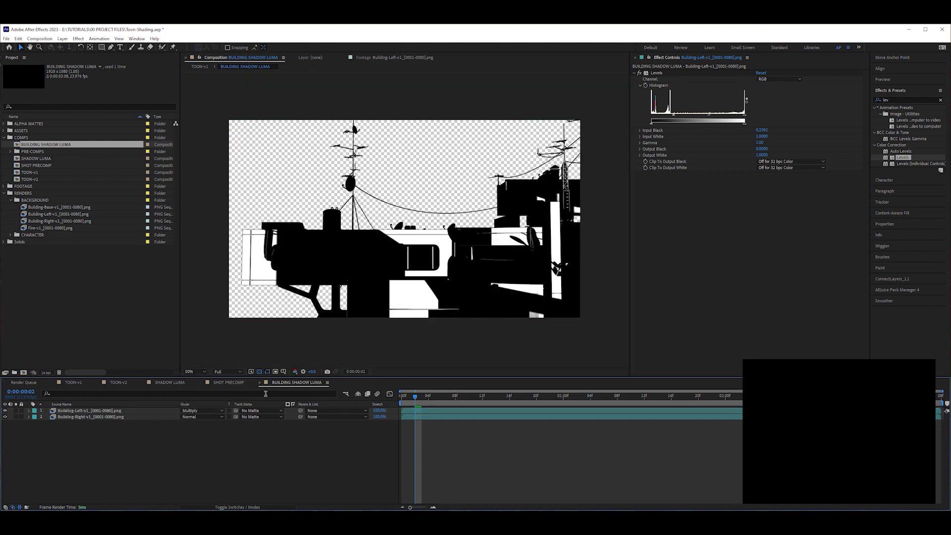
pyautogui.click(5, 411)
pyautogui.click(5, 411)
pyautogui.click(5, 411)
pyautogui.click(5, 411)
pyautogui.click(5, 411)
pyautogui.click(5, 411)
pyautogui.click(5, 411)
pyautogui.click(5, 410)
# In TOON-v1, copy SHADOW LUMA's Find Edges and Levels effects onto a duplicate of the BUILDING SHADOW LUMA layer.
pyautogui.click(169, 383)
pyautogui.click(664, 93)
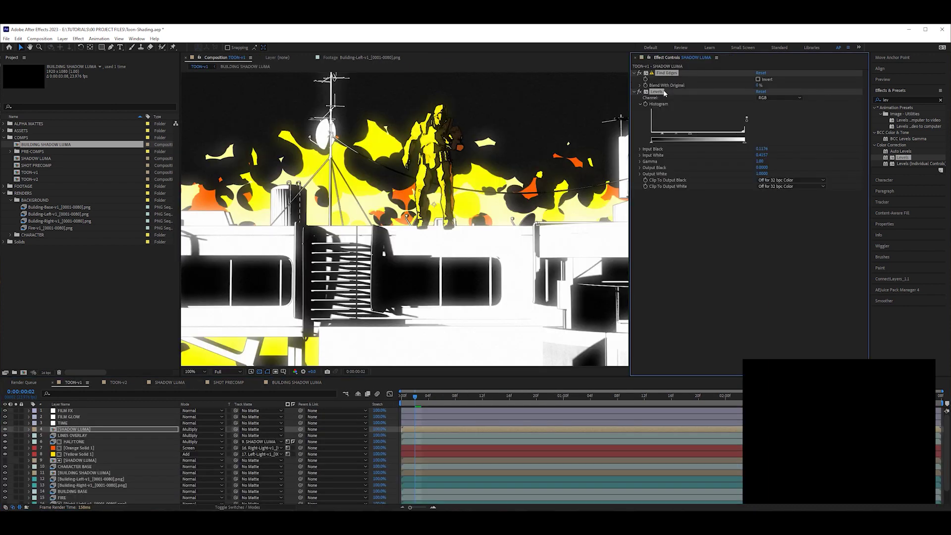
pyautogui.click(72, 473)
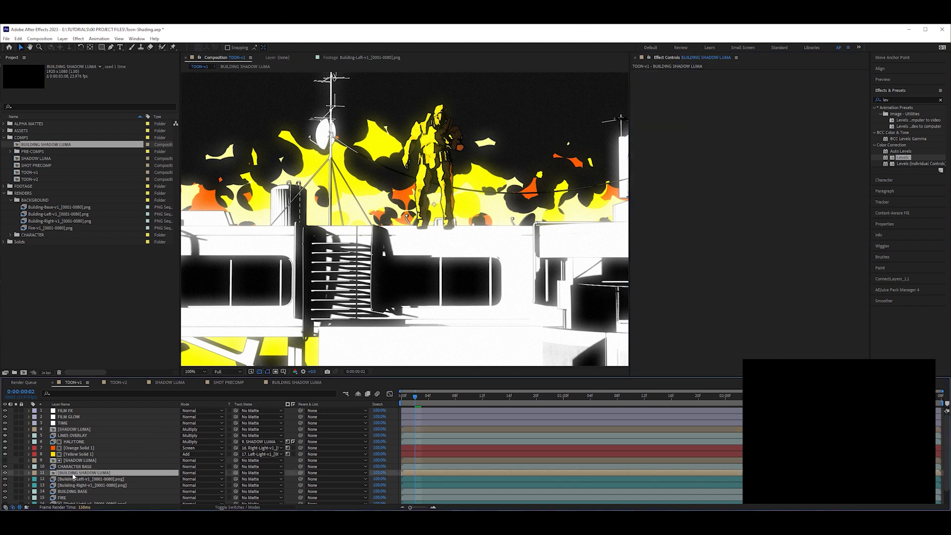
pyautogui.hotkey('ctrl', 'd')
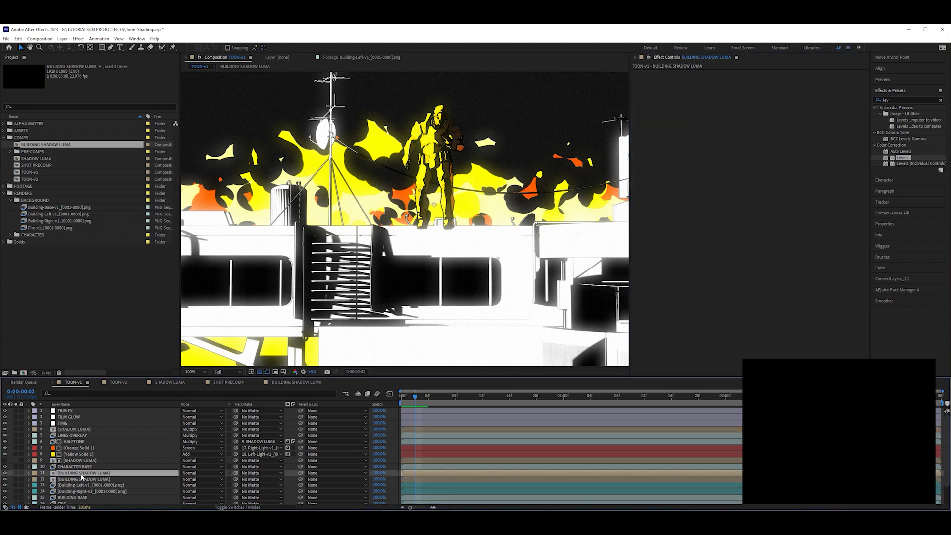
pyautogui.hotkey('ctrl', 'v')
# Set the upper BUILDING SHADOW LUMA layer's blending mode to Multiply and solo it together with BUILDING BASE.
pyautogui.click(15, 472)
pyautogui.click(75, 474)
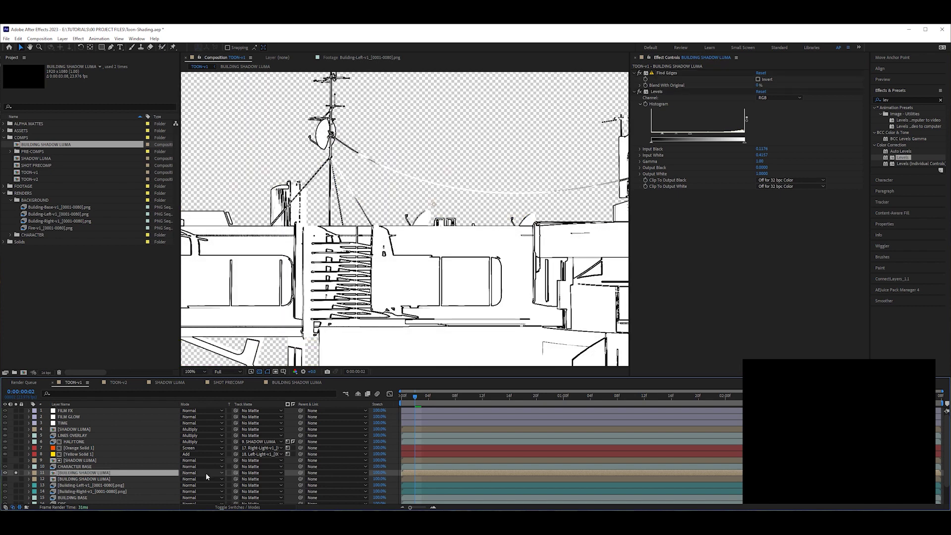
pyautogui.click(207, 477)
pyautogui.click(213, 185)
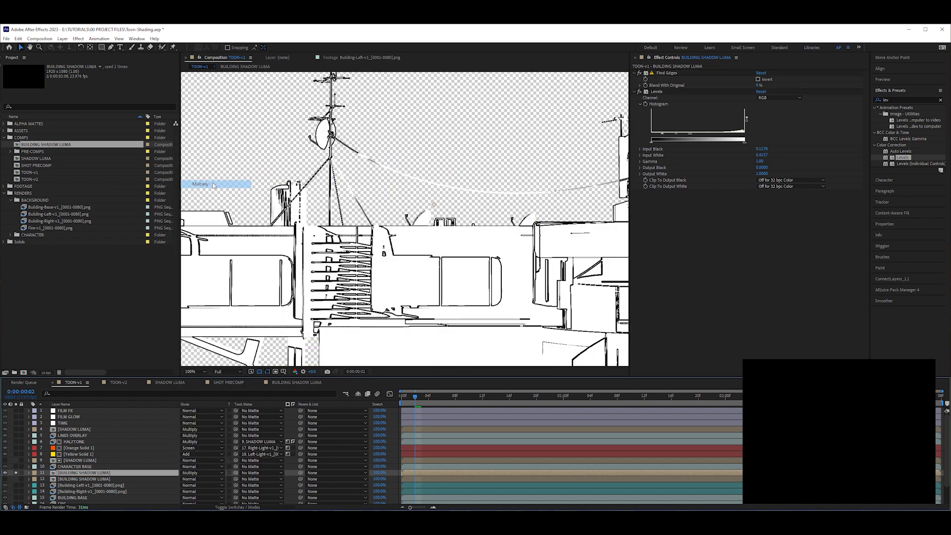
pyautogui.click(68, 430)
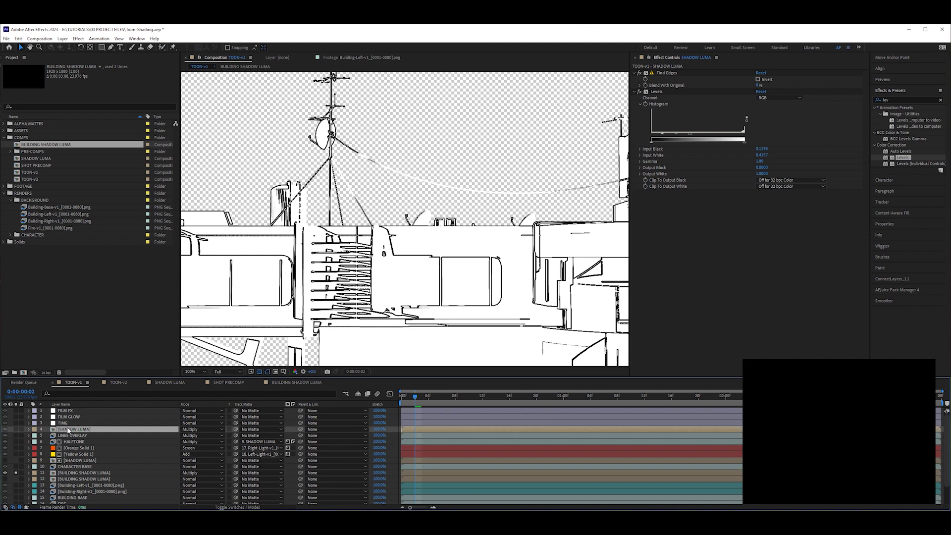
pyautogui.press('t')
pyautogui.click(71, 480)
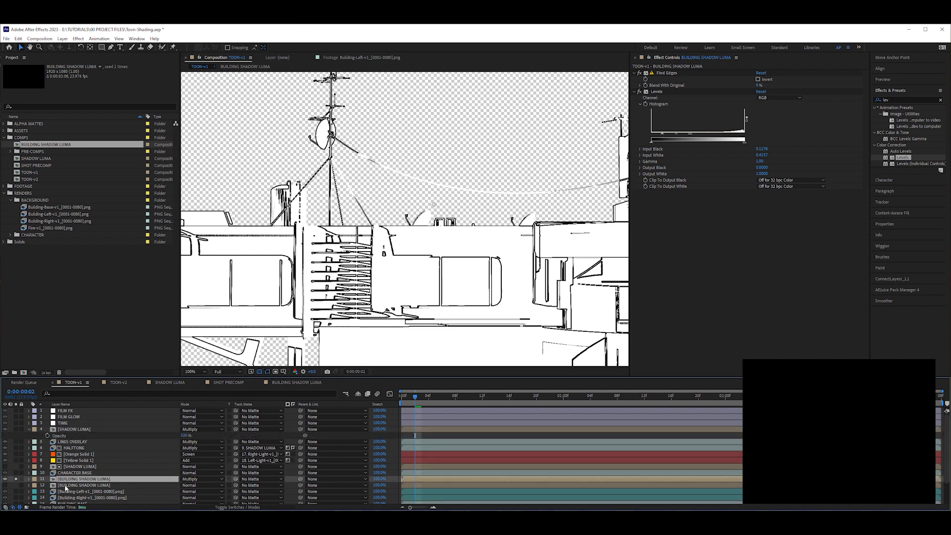
pyautogui.scroll(-1, 56, 496)
pyautogui.click(16, 485)
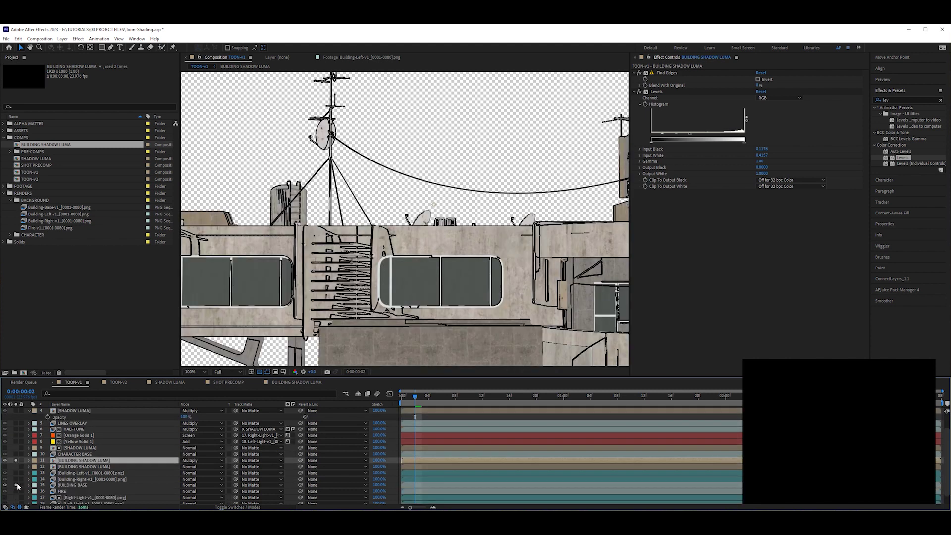
# Apply Lumetri Color to the BUILDING BASE layer and darken the highlights and midtones with its color wheel sliders.
pyautogui.scroll(1, 395, 305)
pyautogui.moveTo(892, 100); pyautogui.dragTo(863, 106)
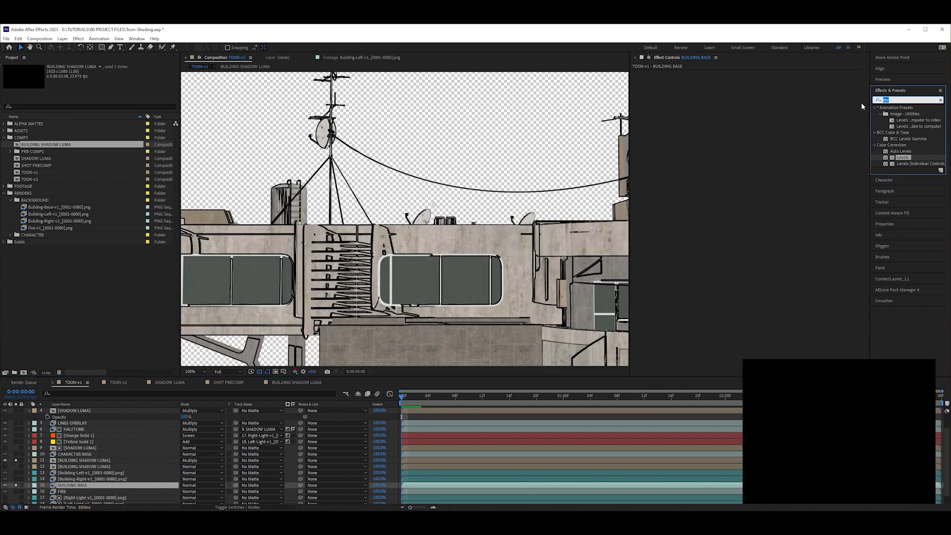
pyautogui.write('lumetri c')
pyautogui.moveTo(916, 116); pyautogui.dragTo(633, 96)
pyautogui.click(641, 98)
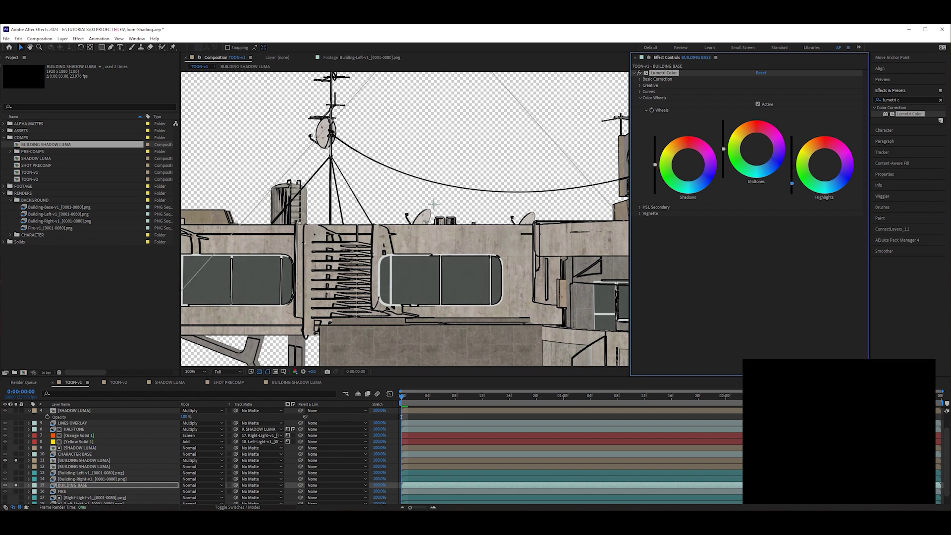
pyautogui.moveTo(792, 165); pyautogui.dragTo(792, 188)
pyautogui.moveTo(724, 151); pyautogui.dragTo(724, 166)
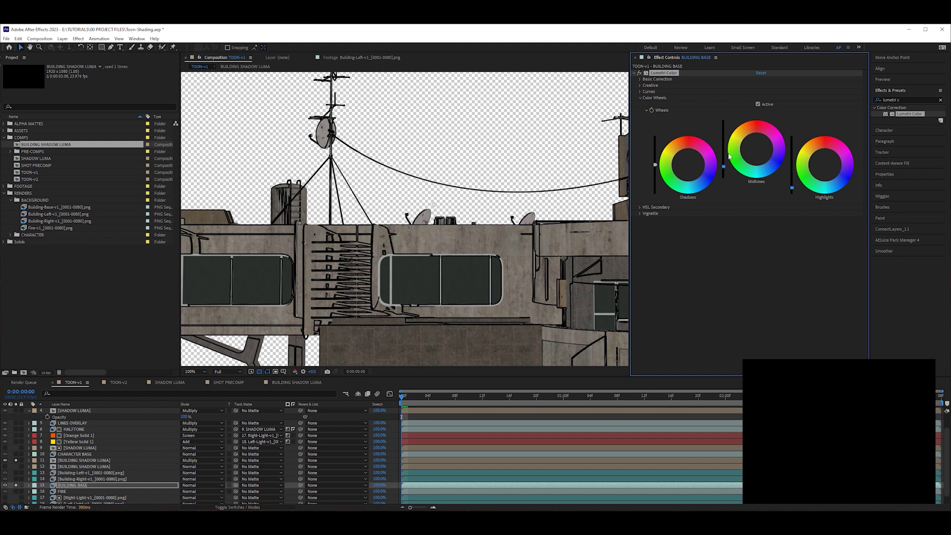
# Duplicate the Orange Solid 1 and Yellow Solid 1 layers and move the copies just below CHARACTER BASE.
pyautogui.click(85, 441)
pyautogui.keyDown('ctrl'); pyautogui.click(85, 437); pyautogui.keyUp('ctrl')
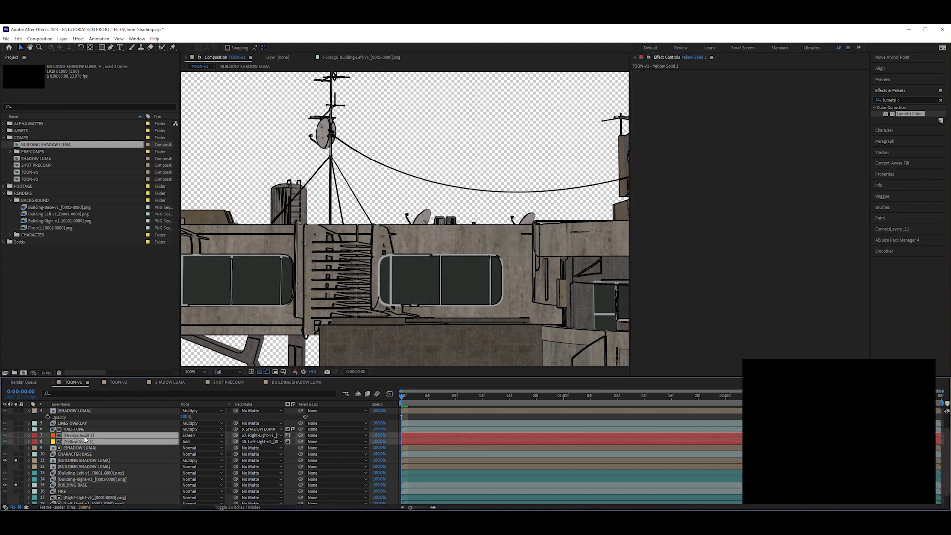
pyautogui.hotkey('ctrl', 'd')
pyautogui.moveTo(95, 449); pyautogui.dragTo(110, 469)
pyautogui.click(74, 473)
# Matte the copied Yellow Solid 1 with Building-Left-v1 and the copied Orange Solid 1 with Building-Right-v1, and solo both solids.
pyautogui.click(74, 468)
pyautogui.moveTo(236, 466); pyautogui.dragTo(91, 486)
pyautogui.click(78, 460)
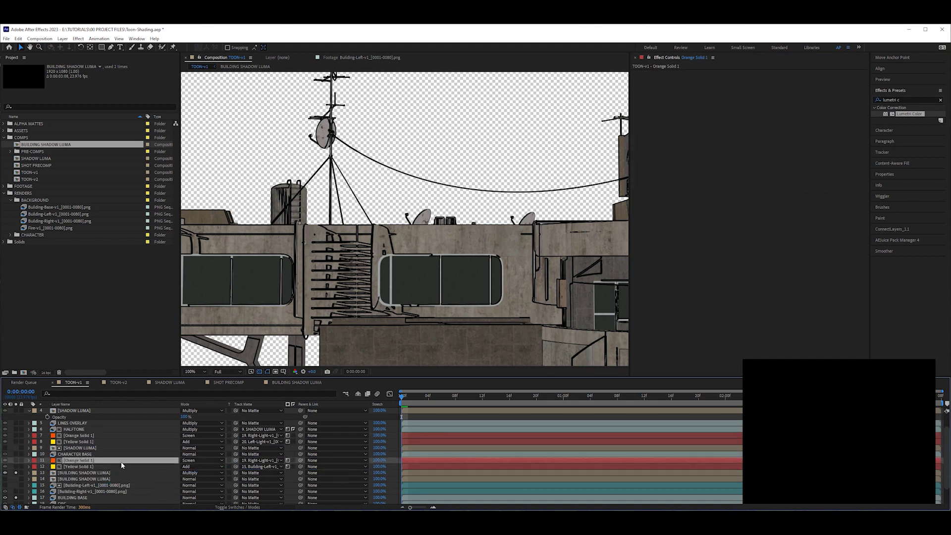
pyautogui.moveTo(236, 462); pyautogui.dragTo(114, 491)
pyautogui.click(16, 466)
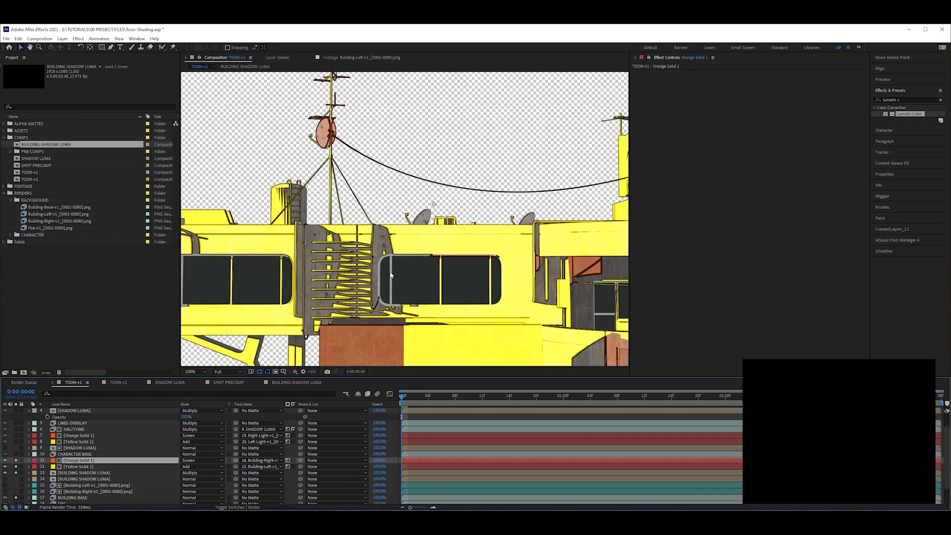
pyautogui.moveTo(401, 291); pyautogui.dragTo(444, 252, button='middle')
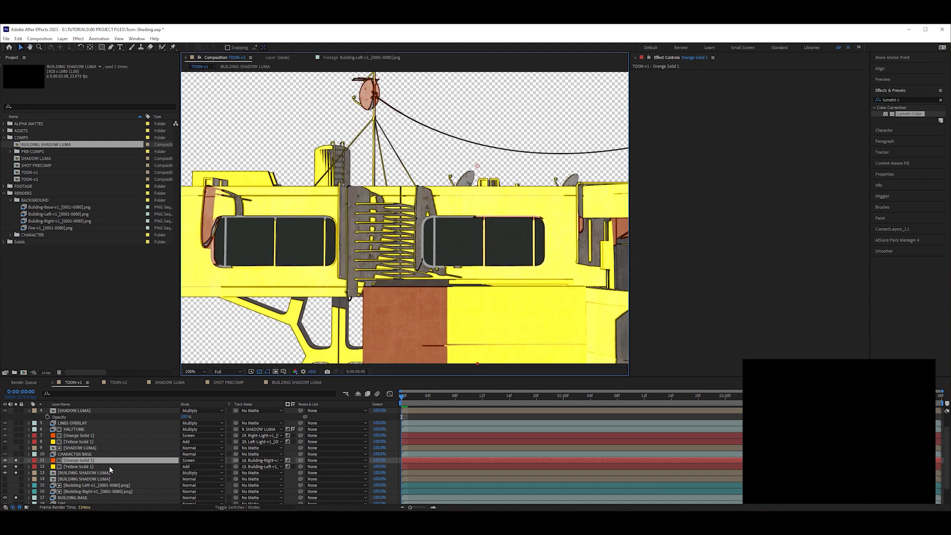
# Try 50% opacity on the building's Yellow Solid 1 layer and reduce it further to 10%.
pyautogui.click(70, 467)
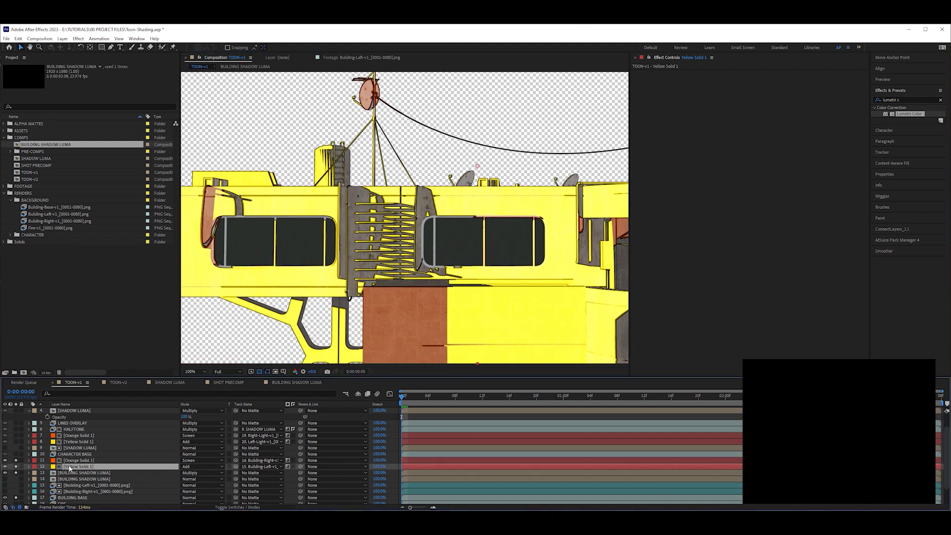
pyautogui.press('t')
pyautogui.click(186, 473)
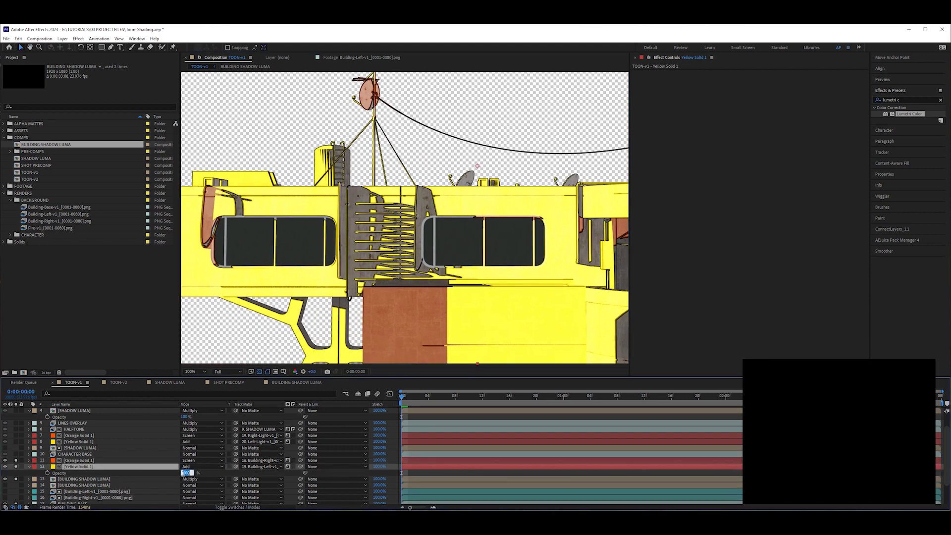
pyautogui.write('50')
pyautogui.press('Return')
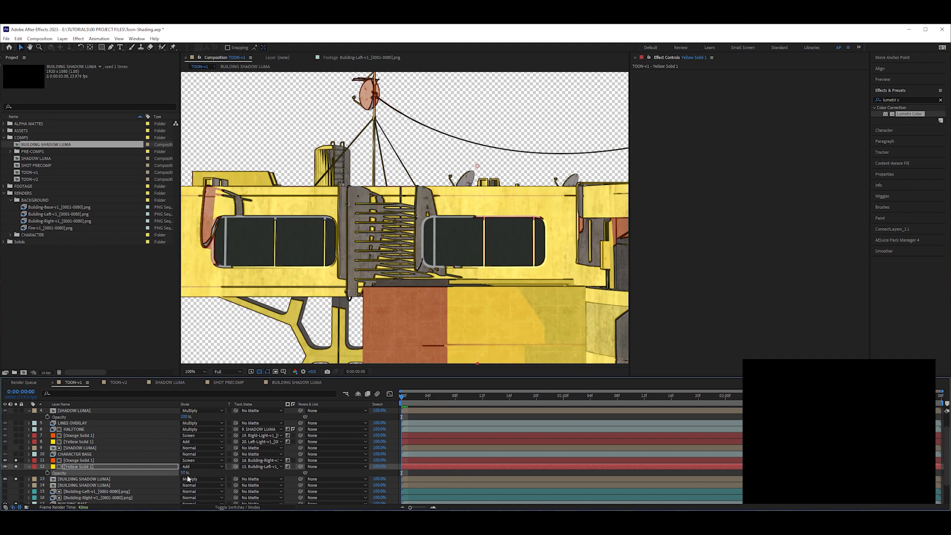
pyautogui.click(184, 473)
pyautogui.write('10')
pyautogui.press('Return')
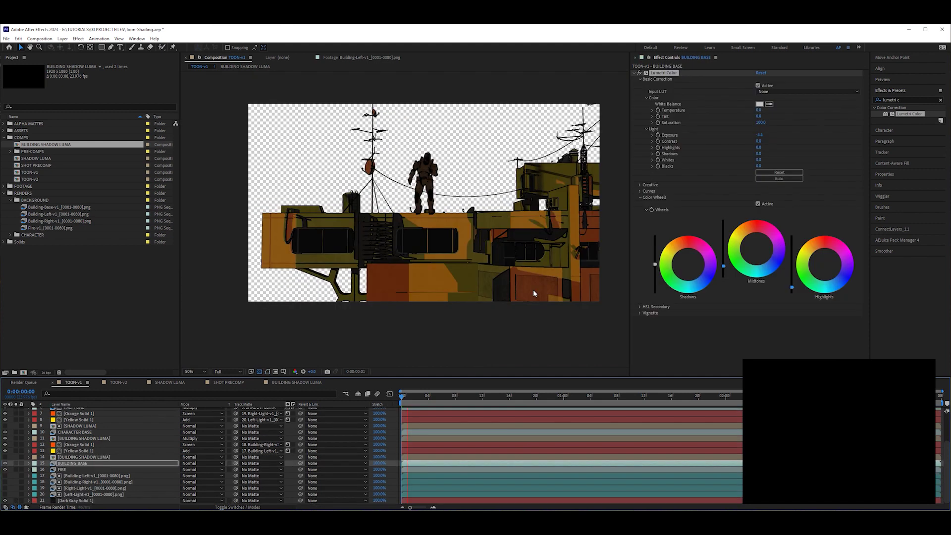
pyautogui.scroll(3, 115, 431)
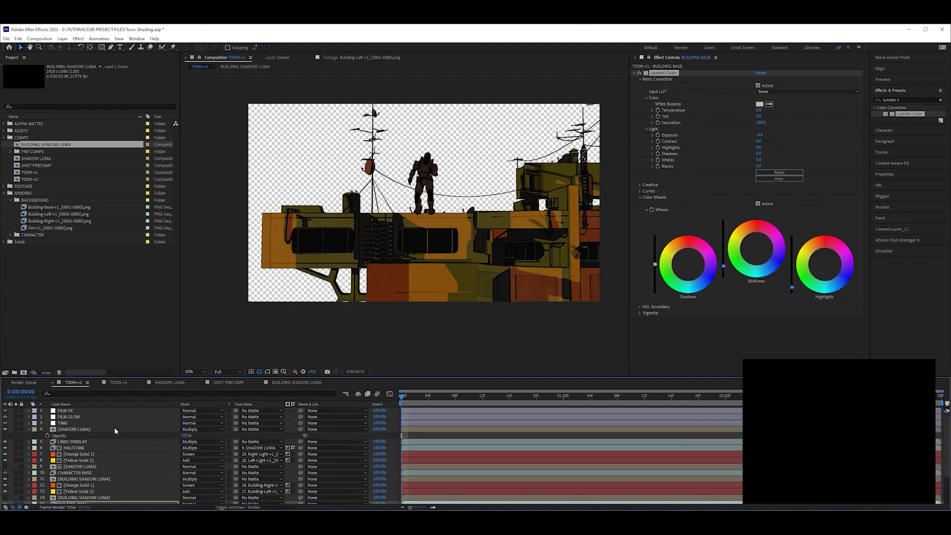
pyautogui.scroll(-4, 30, 433)
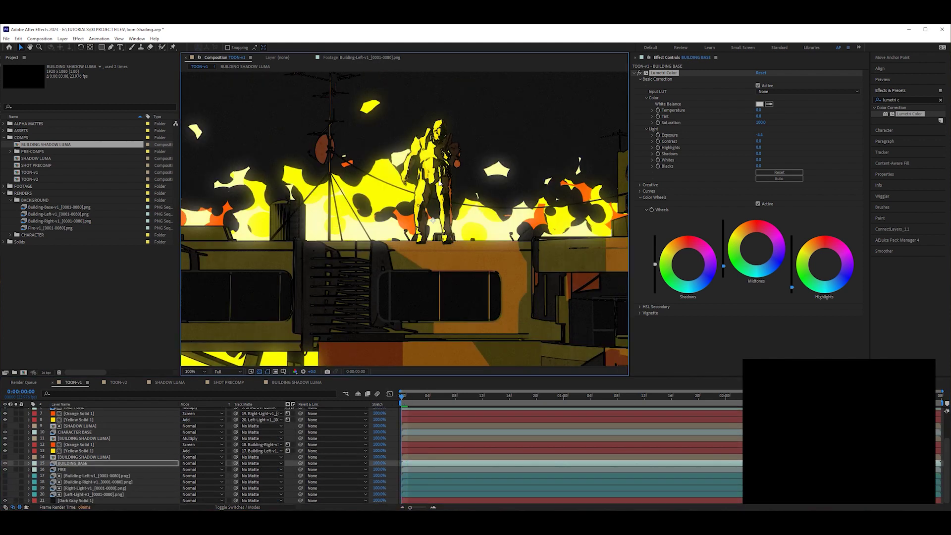
pyautogui.scroll(-2, 458, 218)
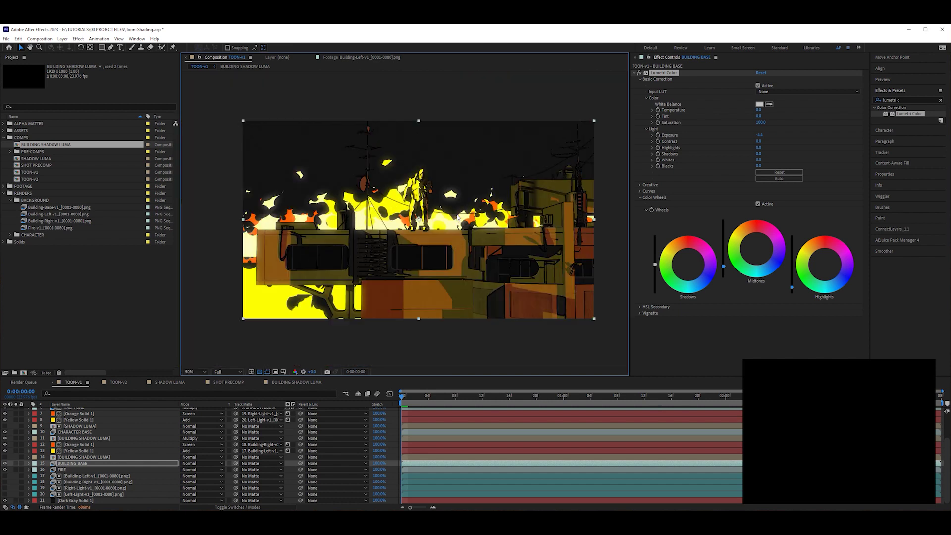
pyautogui.scroll(3, 83, 436)
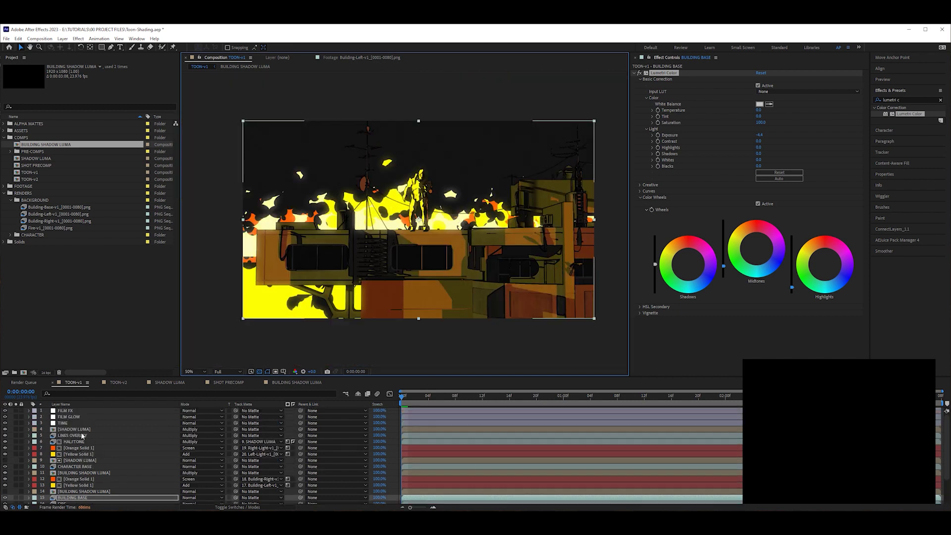
# Duplicate the BUILDING BASE layer and rename the copy BUILDING HALFTON.
pyautogui.click(73, 441)
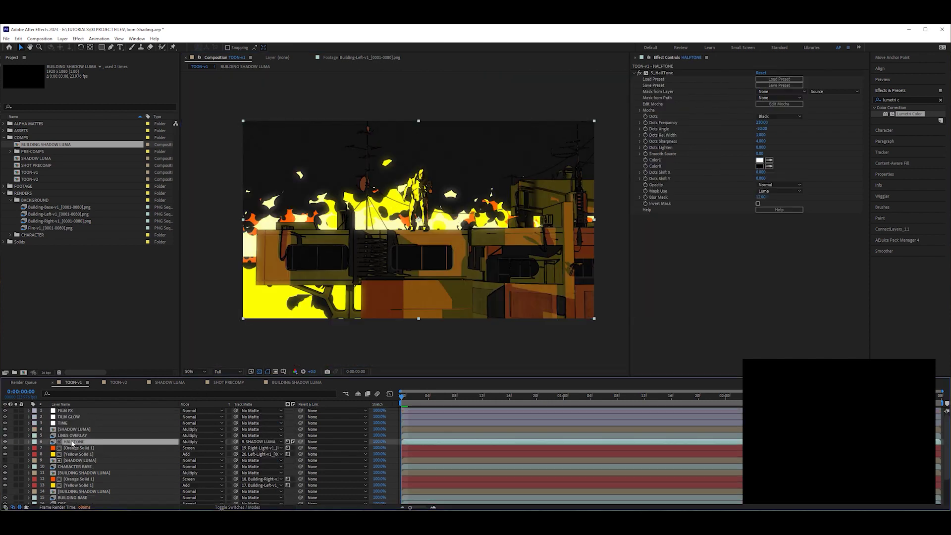
pyautogui.scroll(-1, 78, 466)
pyautogui.click(81, 481)
pyautogui.hotkey('ctrl', 'd')
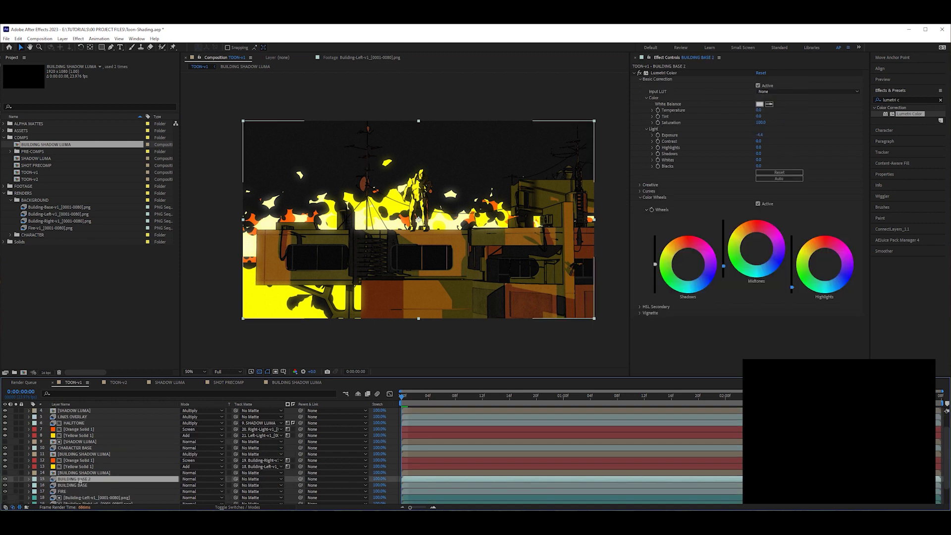
pyautogui.press('Return')
pyautogui.write('BUILDING HALFTON')
pyautogui.press('Return')
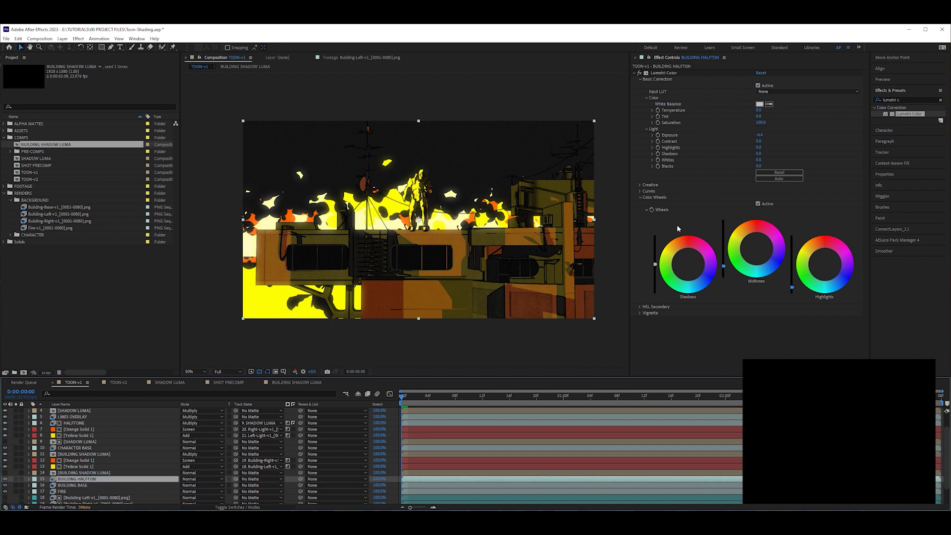
# Replace the Lumetri Color effect on BUILDING HALFTON with the S_HalfTone effect copied from the HALFTONE layer.
pyautogui.click(646, 72)
pyautogui.press('Delete')
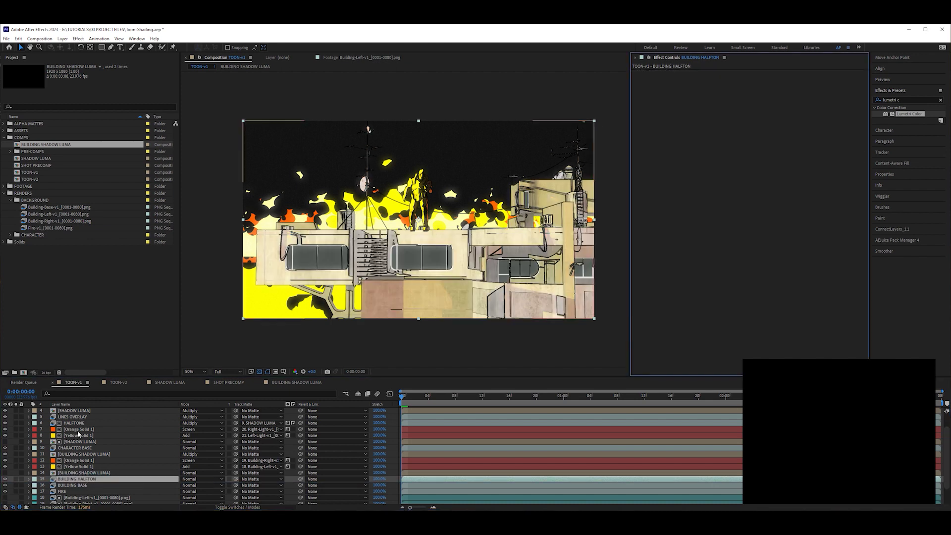
pyautogui.click(453, 235)
pyautogui.click(662, 73)
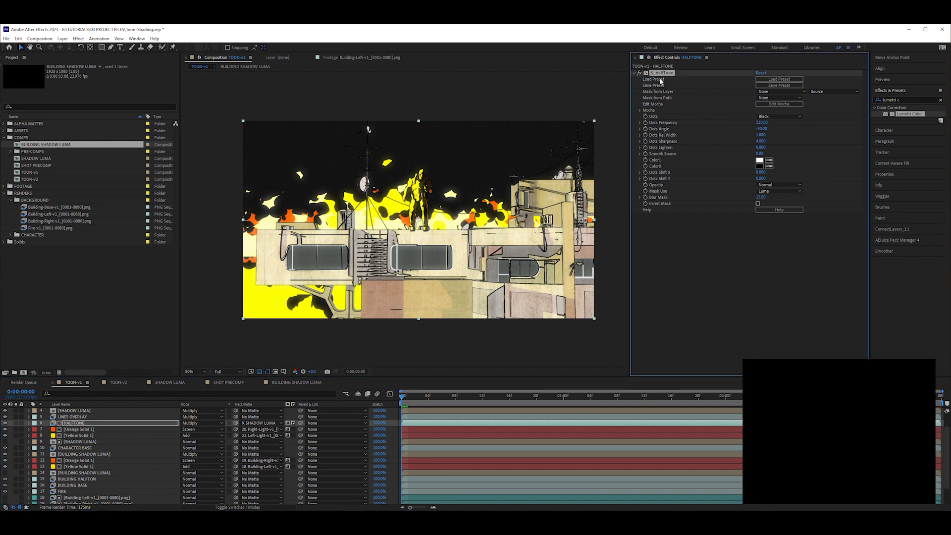
pyautogui.click(79, 479)
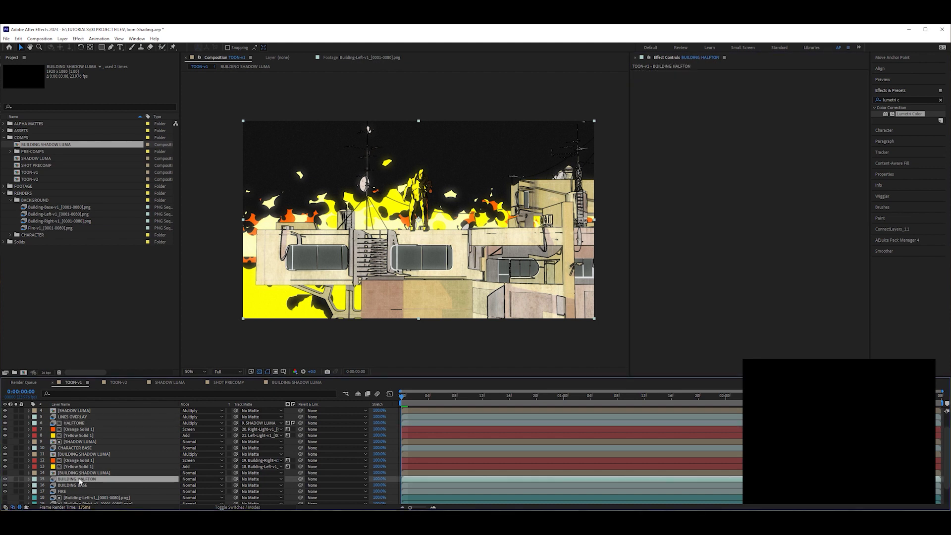
pyautogui.hotkey('ctrl', 'v')
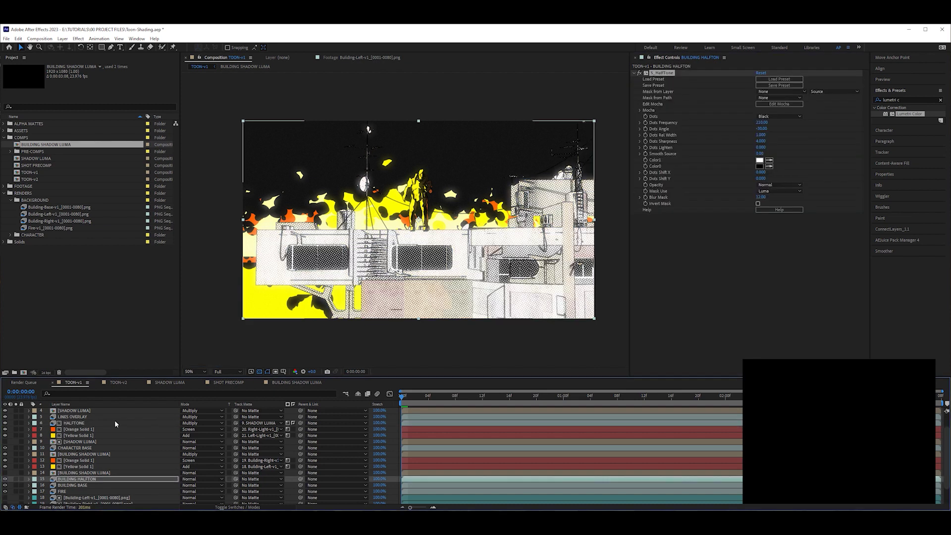
# Use the BUILDING SHADOW LUMA layer directly above BUILDING HALFTON as its inverted luma track matte.
pyautogui.click(79, 481)
pyautogui.moveTo(237, 482); pyautogui.dragTo(96, 474)
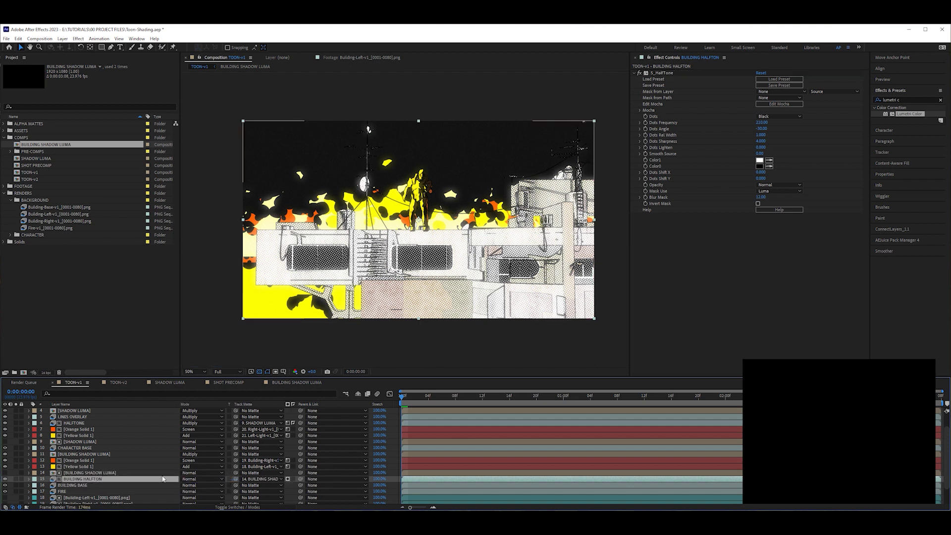
pyautogui.click(293, 479)
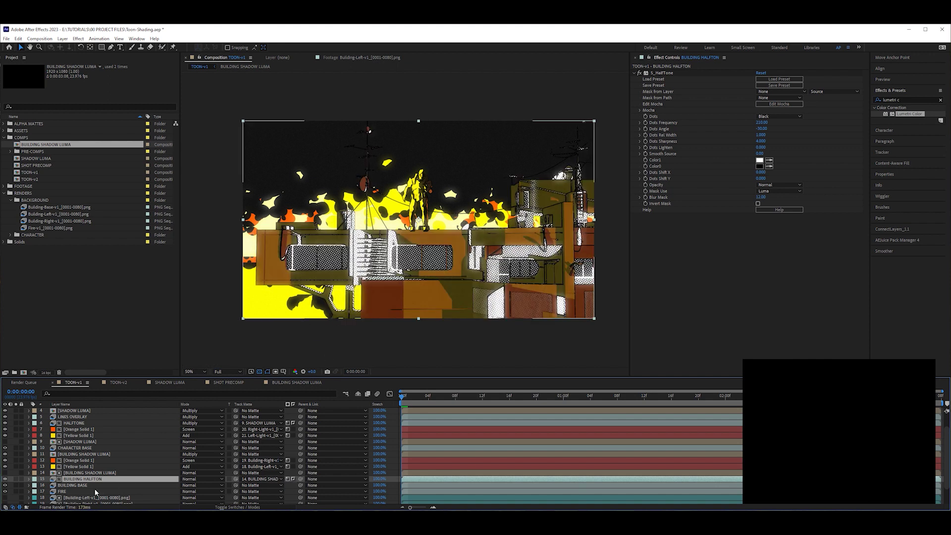
# Set the BUILDING HALFTON layer's blend mode to Multiply and reveal its opacity at 100% view.
pyautogui.click(199, 479)
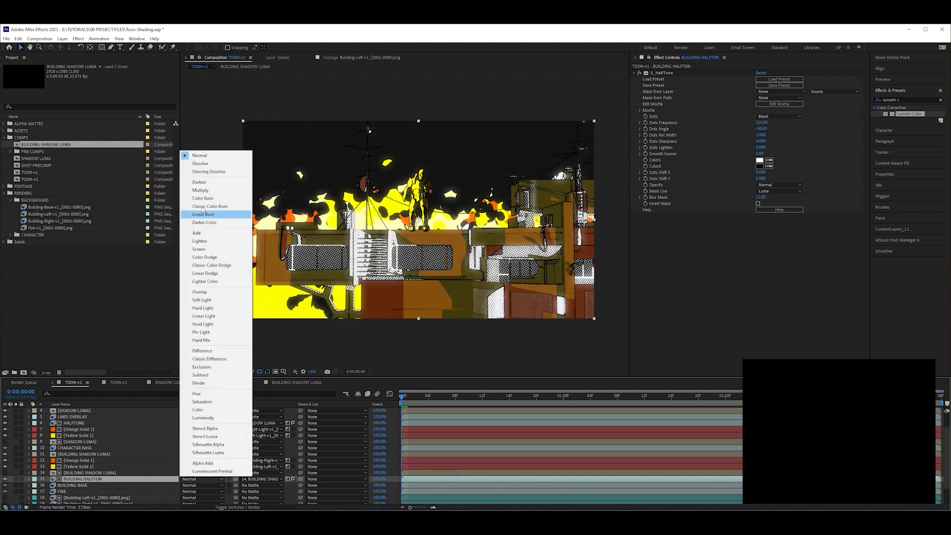
pyautogui.click(200, 190)
pyautogui.press('/')
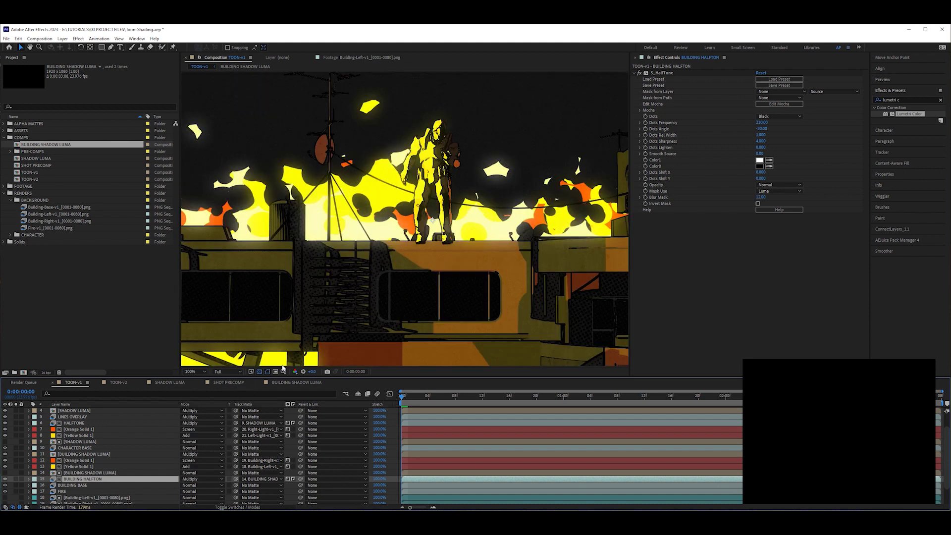
pyautogui.press('t')
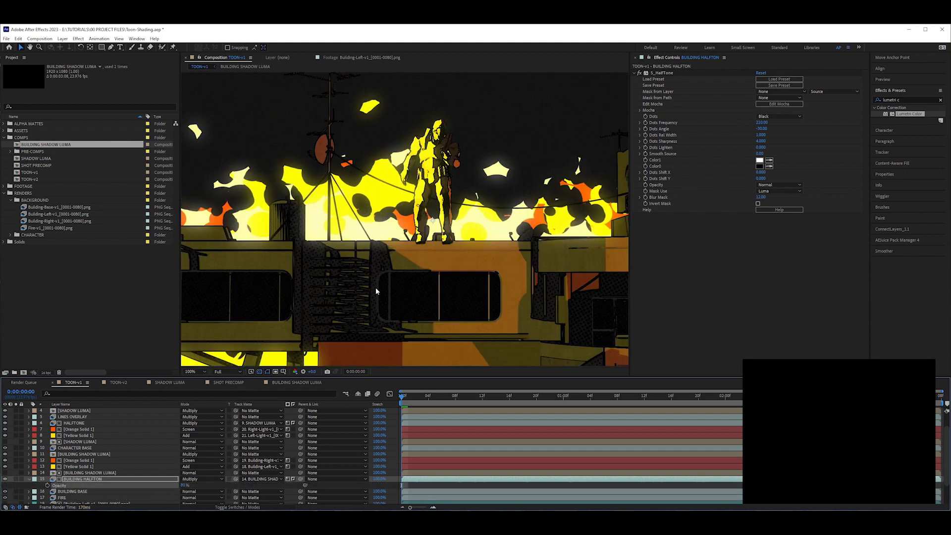
# Set the opacity of the building's Yellow Solid 1 layer to 50%.
pyautogui.click(16, 467)
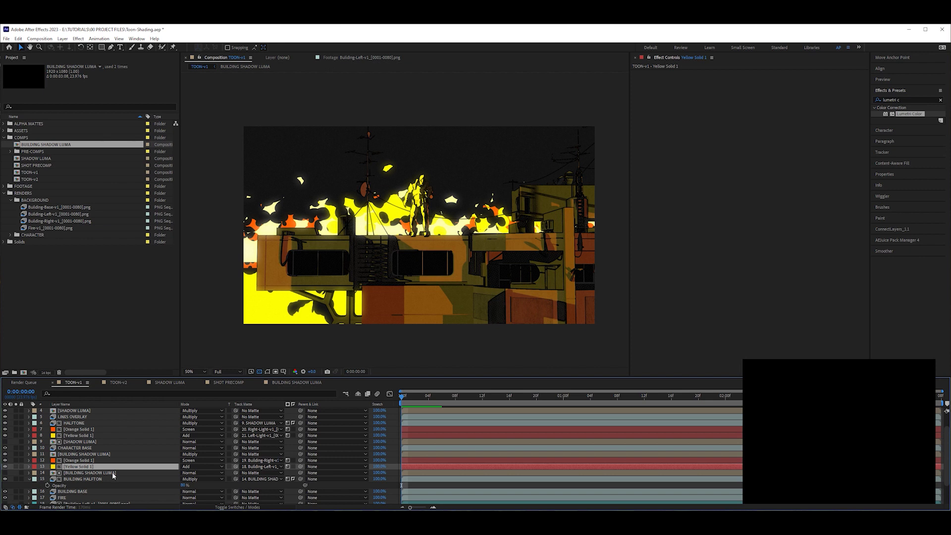
pyautogui.press('t')
pyautogui.click(432, 475)
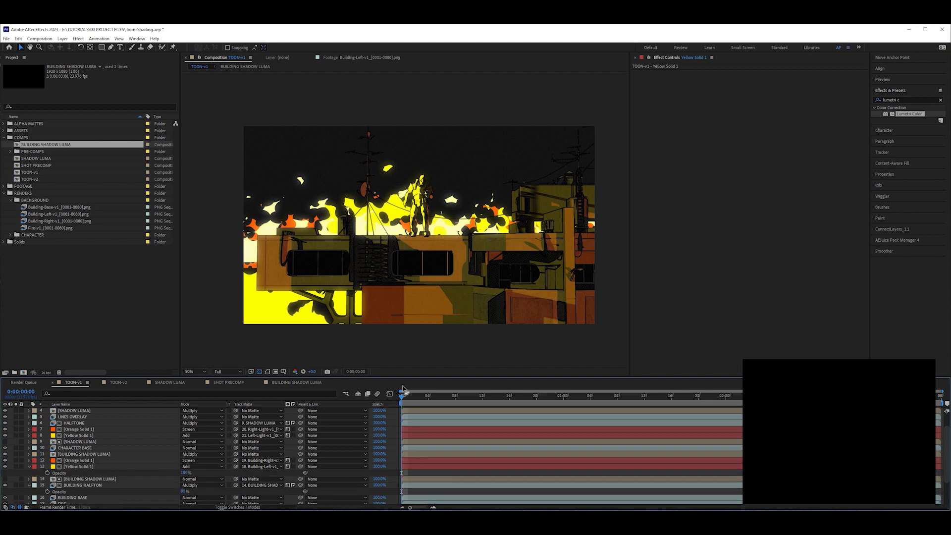
pyautogui.moveTo(412, 398); pyautogui.dragTo(399, 400)
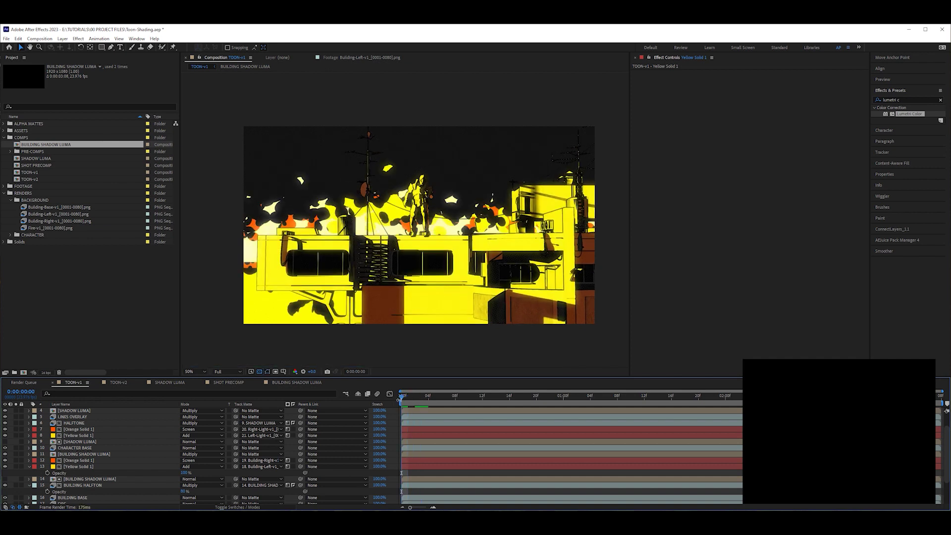
pyautogui.click(185, 473)
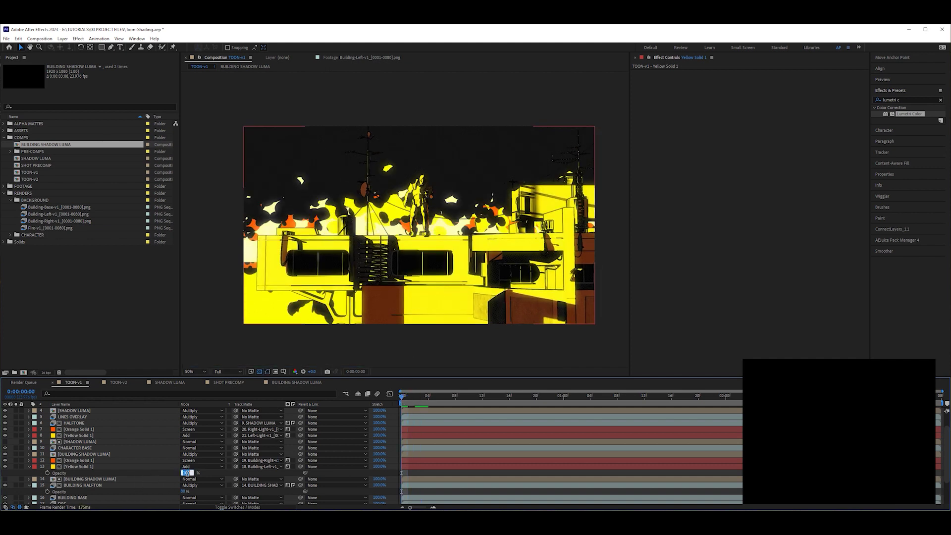
pyautogui.write('80')
pyautogui.press('Return')
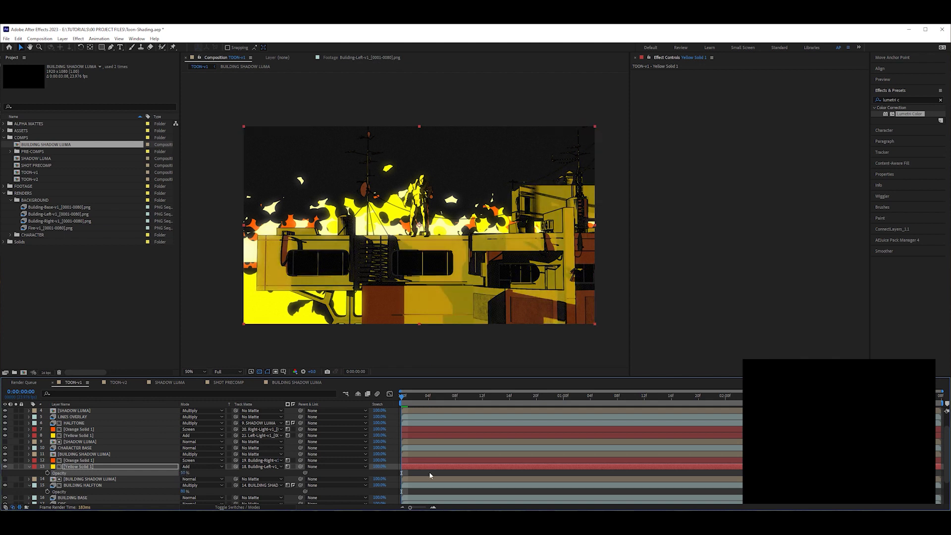
pyautogui.click(430, 476)
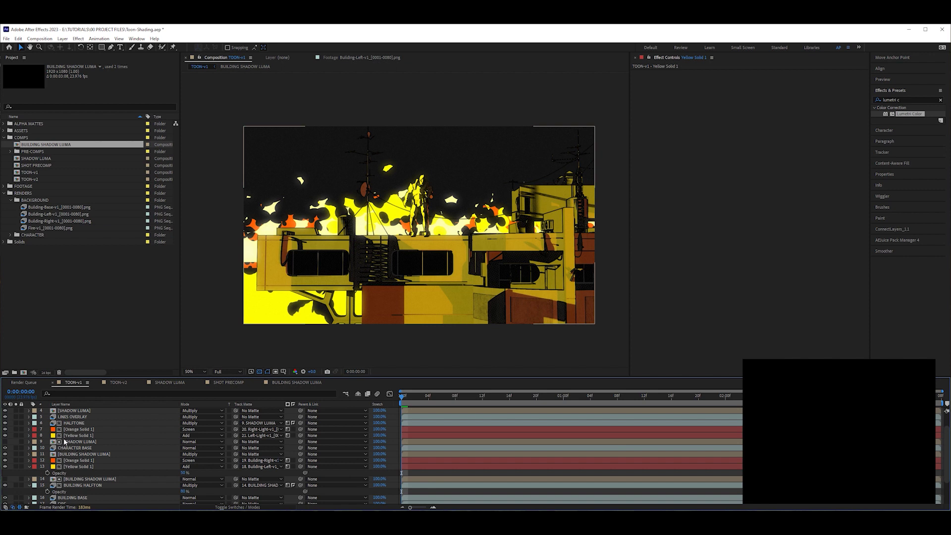
# Set the opacity of the character's Yellow Solid 1 layer, above SHADOW LUMA, to 50%.
pyautogui.click(160, 436)
pyautogui.press('t')
pyautogui.click(186, 442)
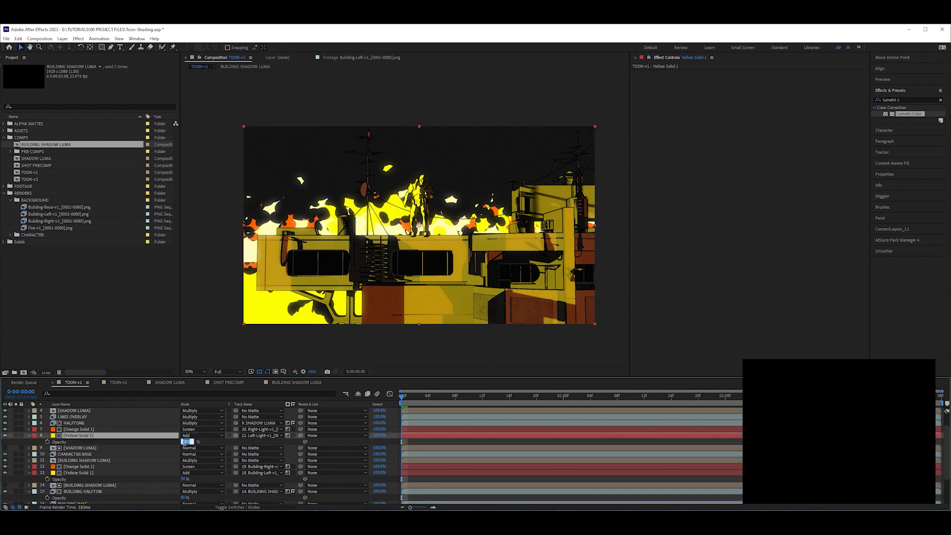
pyautogui.write('50')
pyautogui.press('Return')
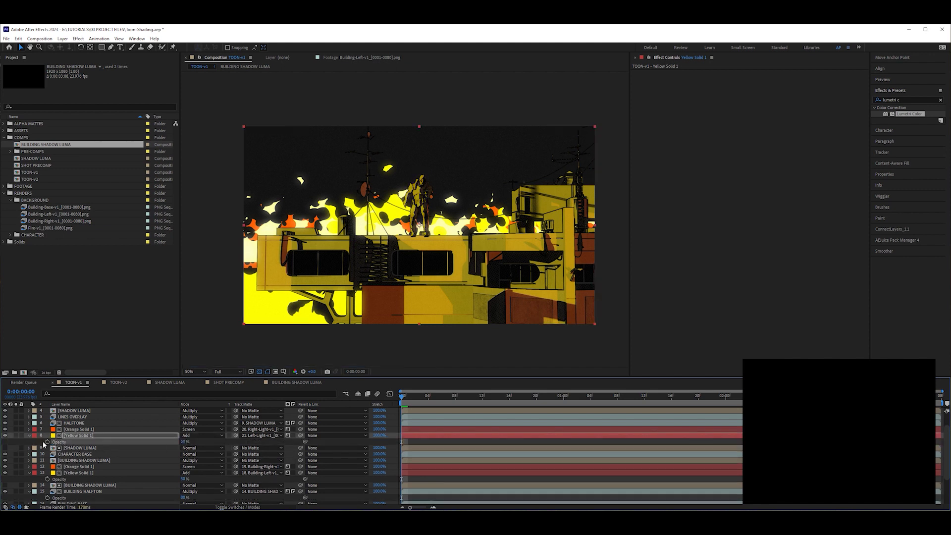
# Keyframe the character's Yellow Solid 1 opacity from the first frame up to 100% at 0:00:02:01, and preview the animation from the start.
pyautogui.click(48, 441)
pyautogui.click(732, 406)
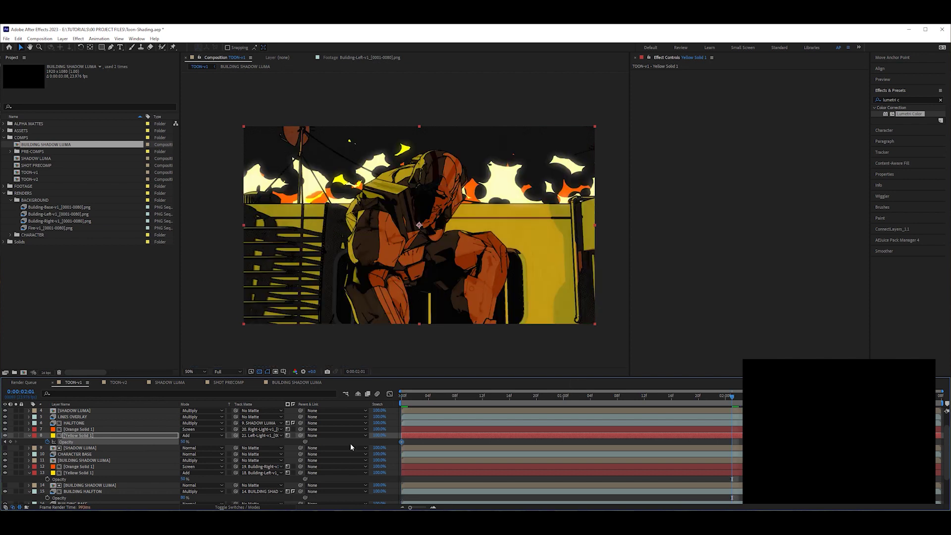
pyautogui.moveTo(181, 441); pyautogui.dragTo(328, 445)
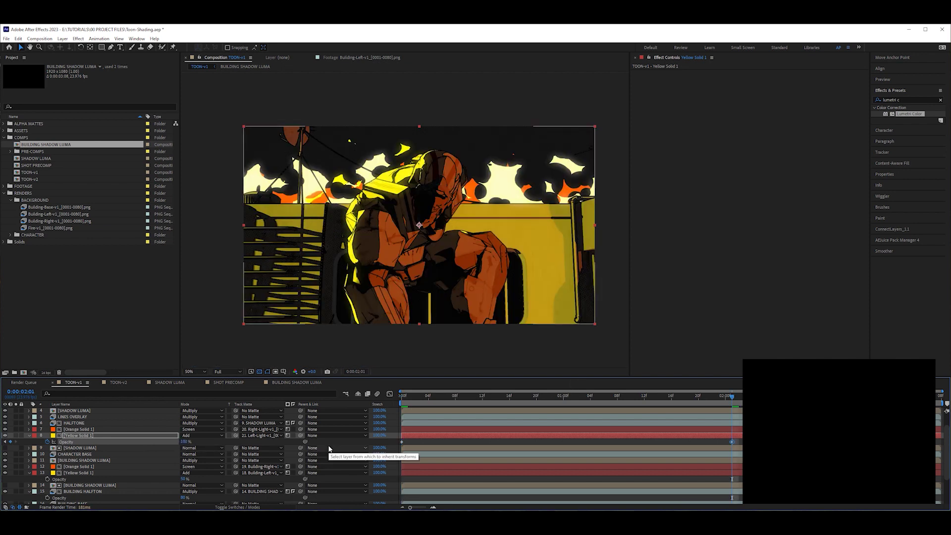
pyautogui.click(518, 441)
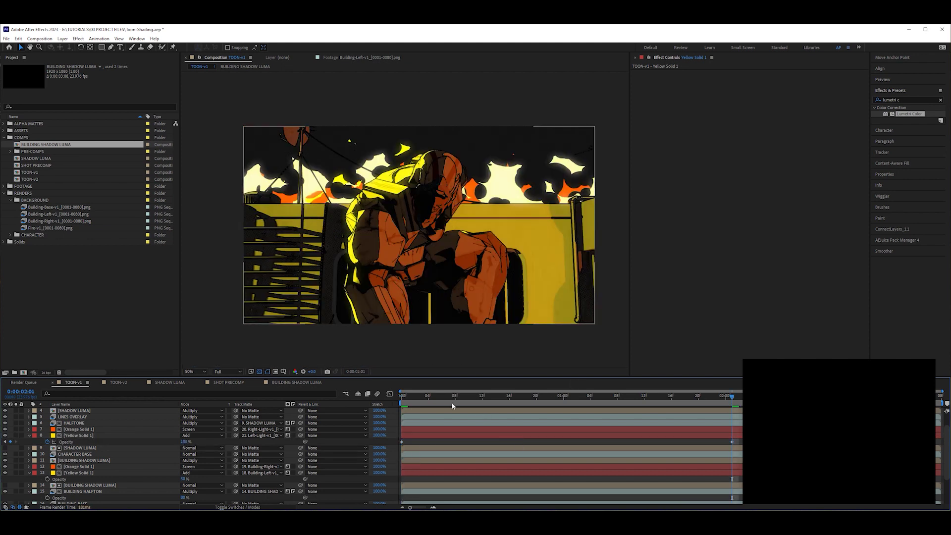
pyautogui.click(401, 397)
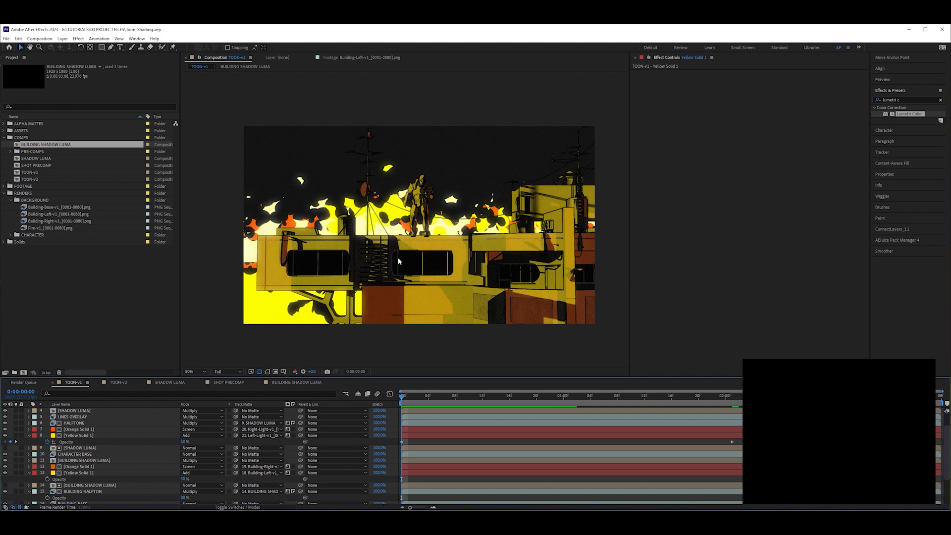
pyautogui.press('space')
pyautogui.press('space')
# Hide the building's Yellow Solid 1 layer and adjust the opacity of the building's Orange Solid 1 layer.
pyautogui.click(5, 473)
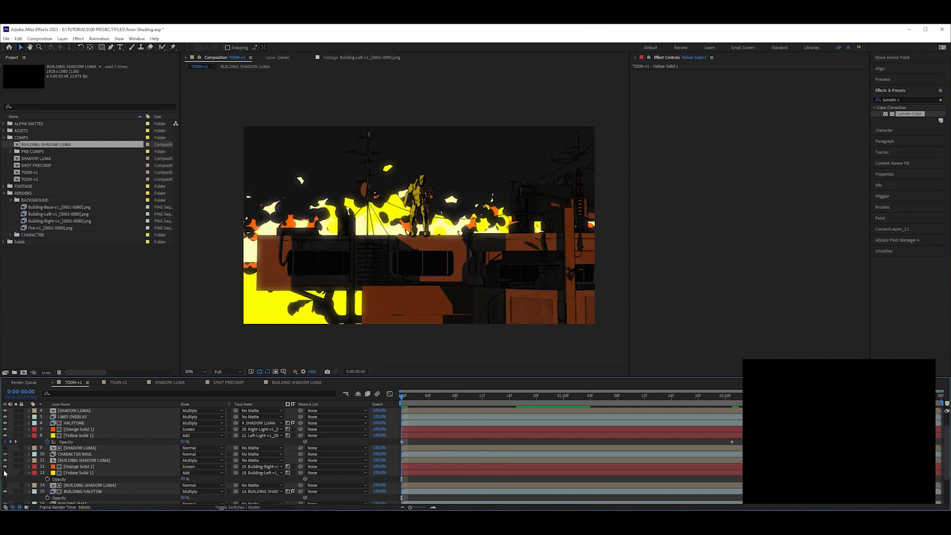
pyautogui.click(75, 467)
pyautogui.press('t')
pyautogui.moveTo(185, 473); pyautogui.dragTo(230, 473)
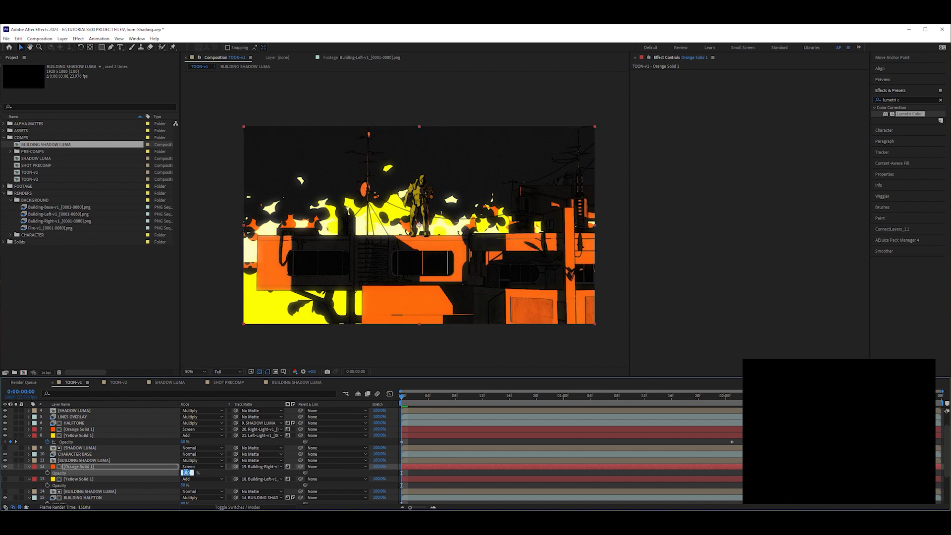
pyautogui.press('Return')
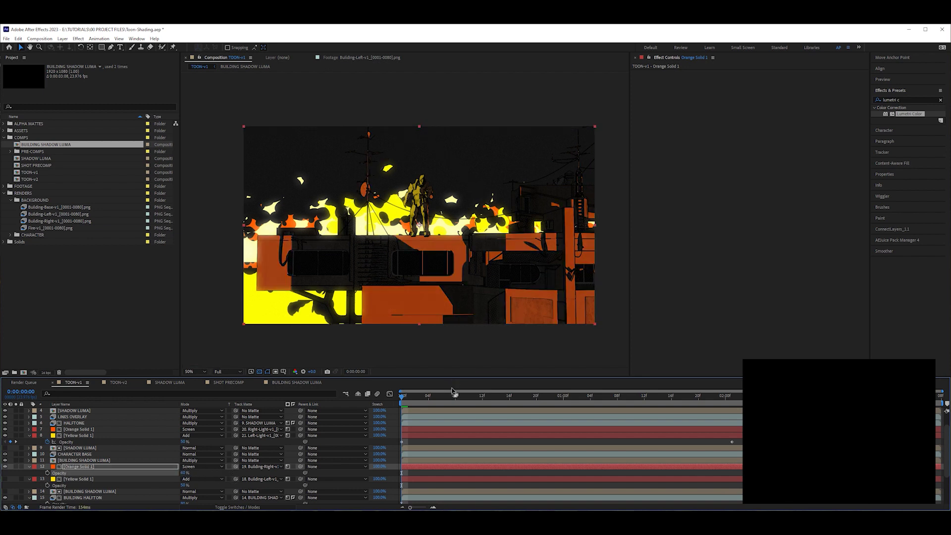
pyautogui.click(435, 474)
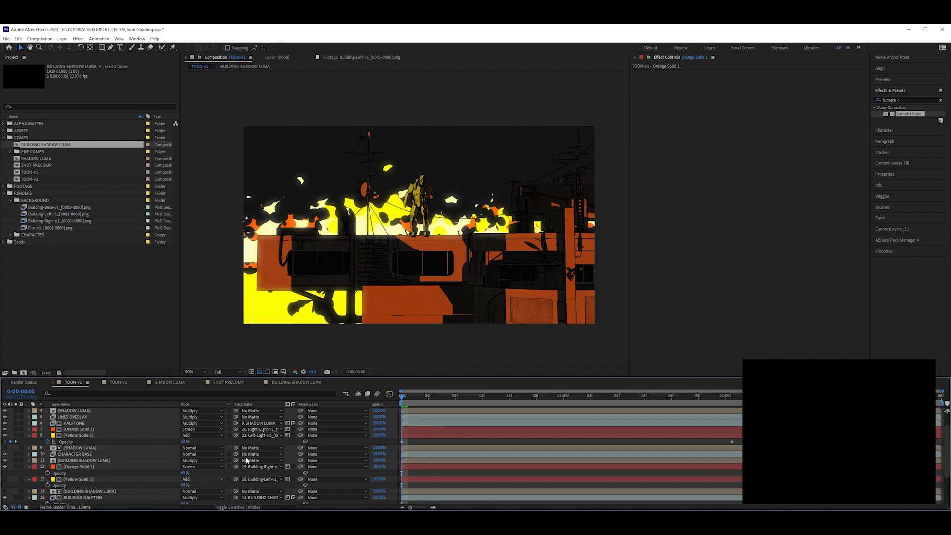
# Hide the Building-Left-v1 layer inside the BUILDING SHADOW LUMA precomp and return to the TOON-v1 composition.
pyautogui.scroll(1, 389, 298)
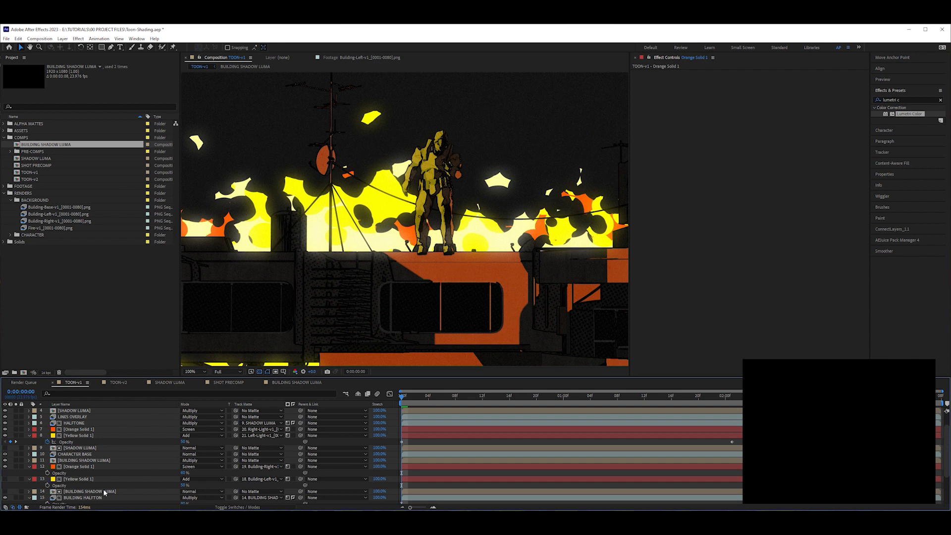
pyautogui.doubleClick(70, 462)
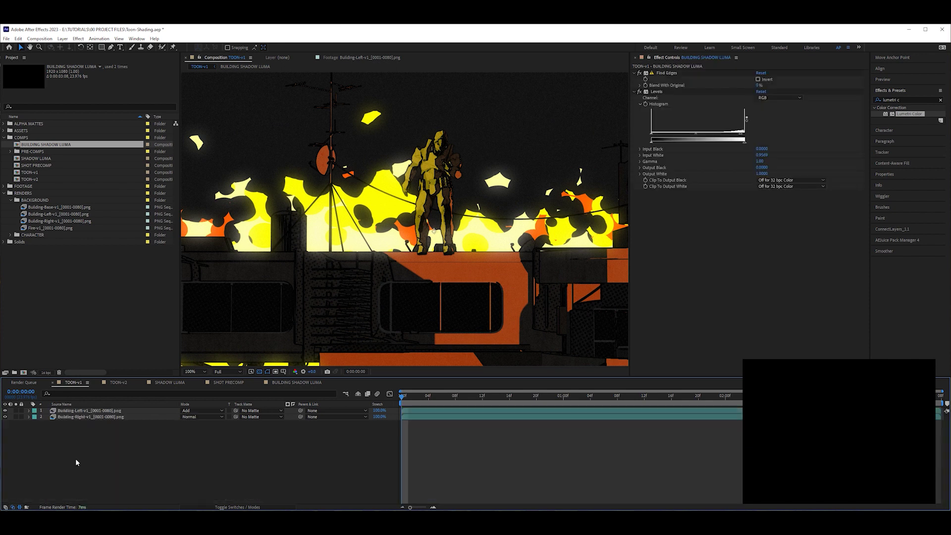
pyautogui.click(84, 411)
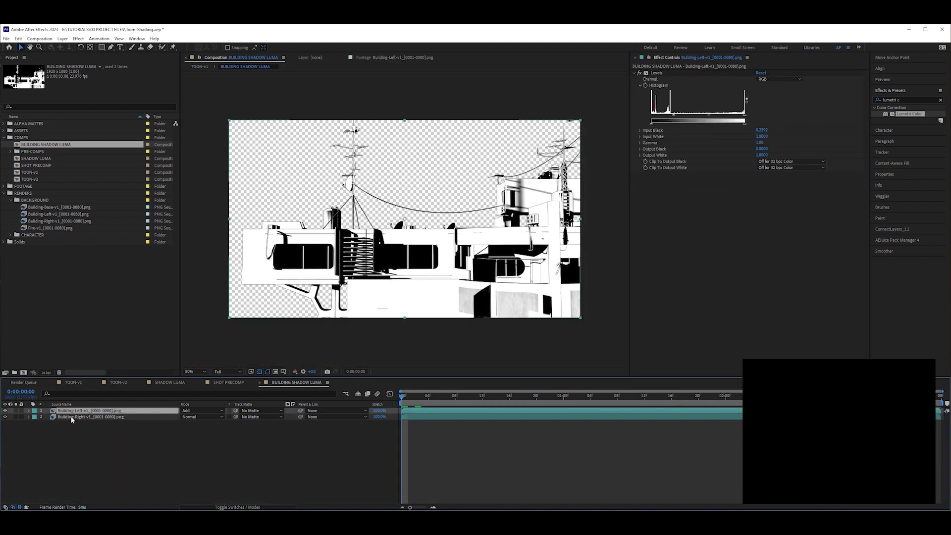
pyautogui.click(6, 411)
pyautogui.click(5, 412)
pyautogui.click(6, 412)
pyautogui.click(6, 411)
pyautogui.click(6, 411)
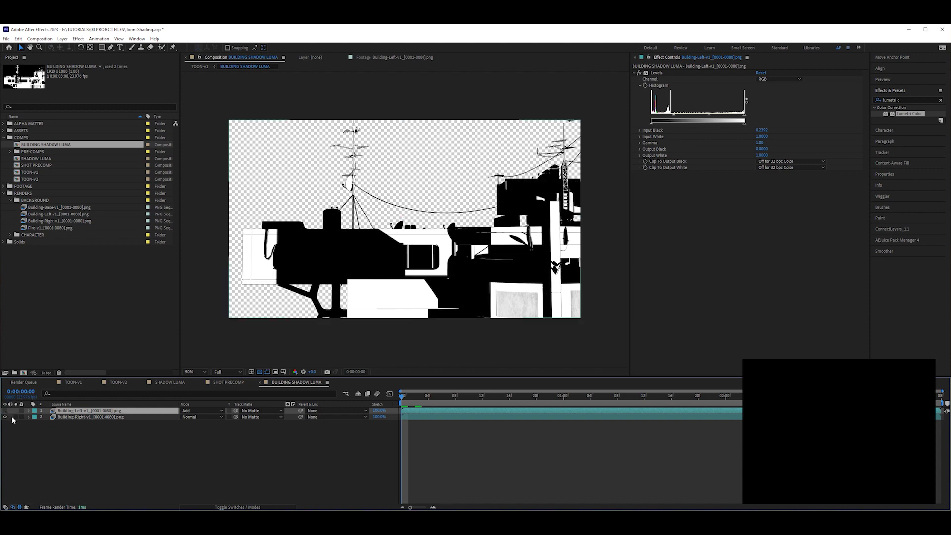
pyautogui.click(199, 66)
pyautogui.scroll(-4, 329, 317)
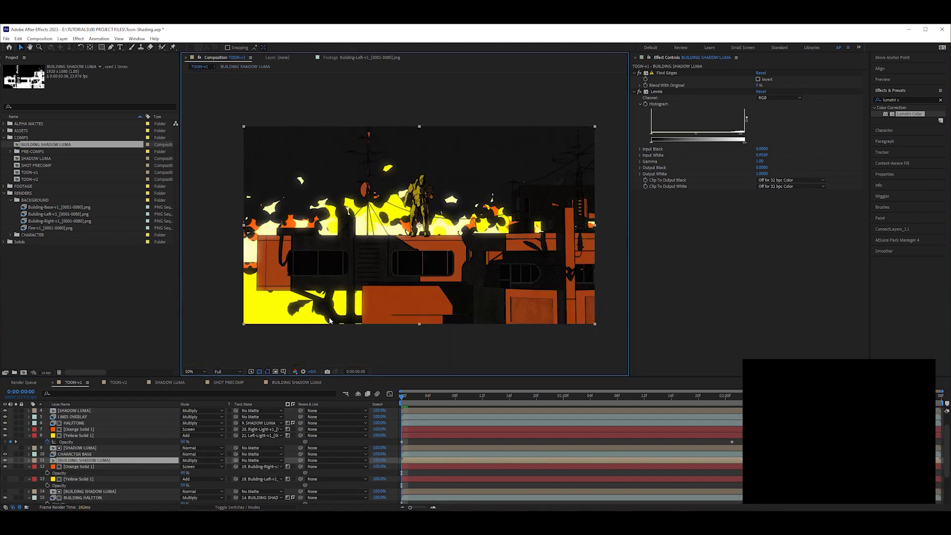
pyautogui.scroll(2, 329, 317)
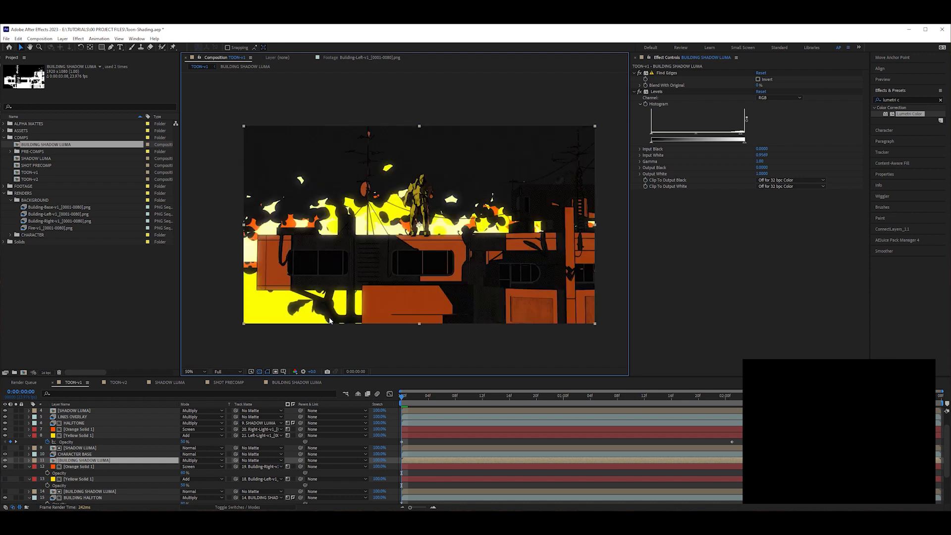
pyautogui.click(402, 398)
pyautogui.click(423, 443)
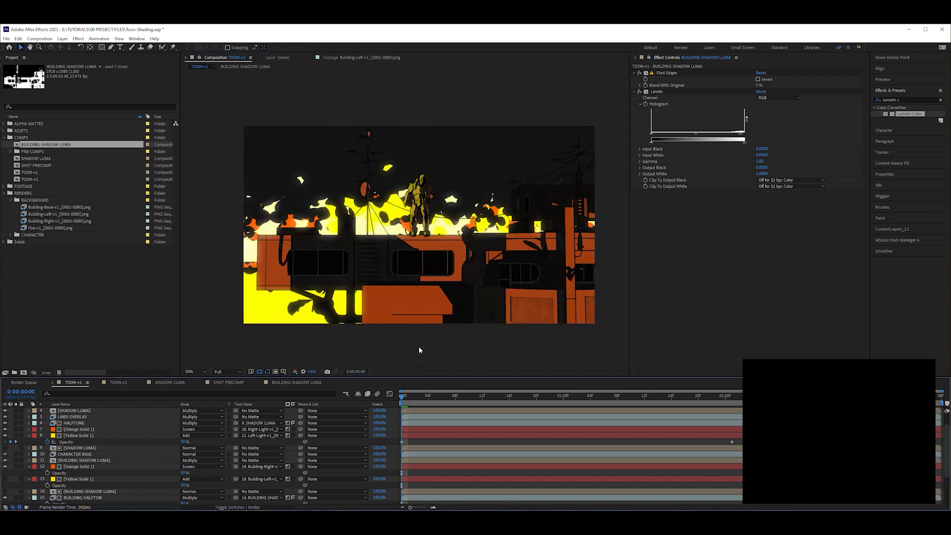
# Set the Lumetri Color exposure on the BUILDING BASE layer to -2 and check the building up close.
pyautogui.click(29, 466)
pyautogui.click(29, 473)
pyautogui.click(72, 497)
pyautogui.click(760, 135)
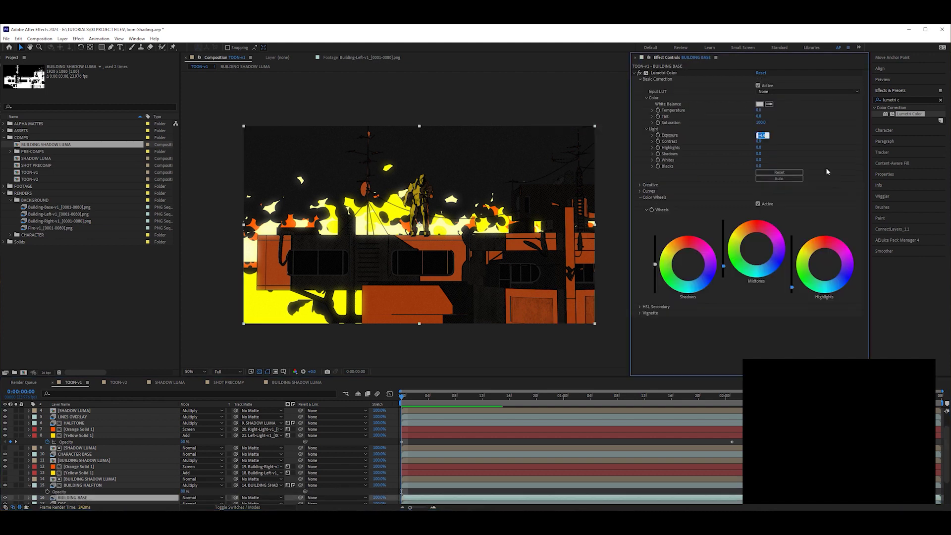
pyautogui.write('-2')
pyautogui.press('Return')
pyautogui.scroll(1, 489, 283)
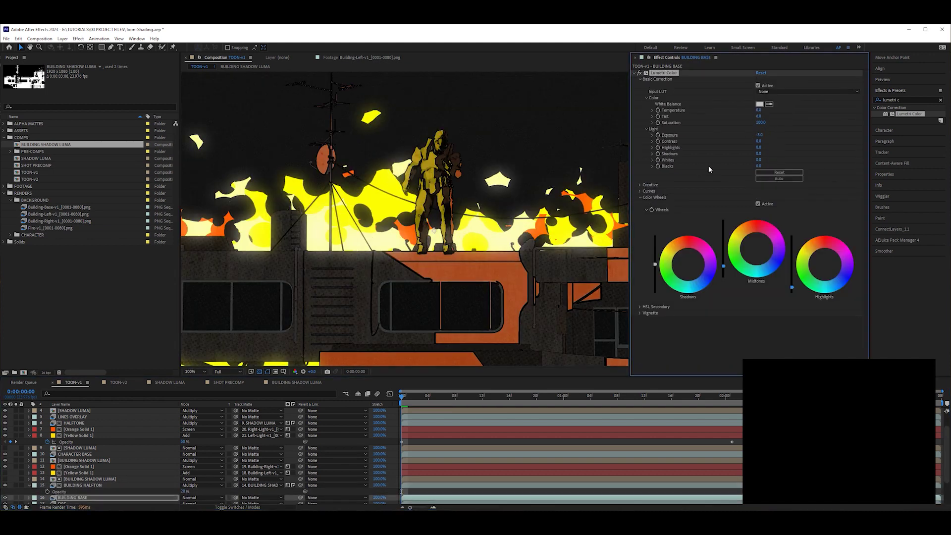
pyautogui.scroll(-1, 445, 283)
pyautogui.scroll(1, 446, 283)
pyautogui.scroll(-1, 453, 284)
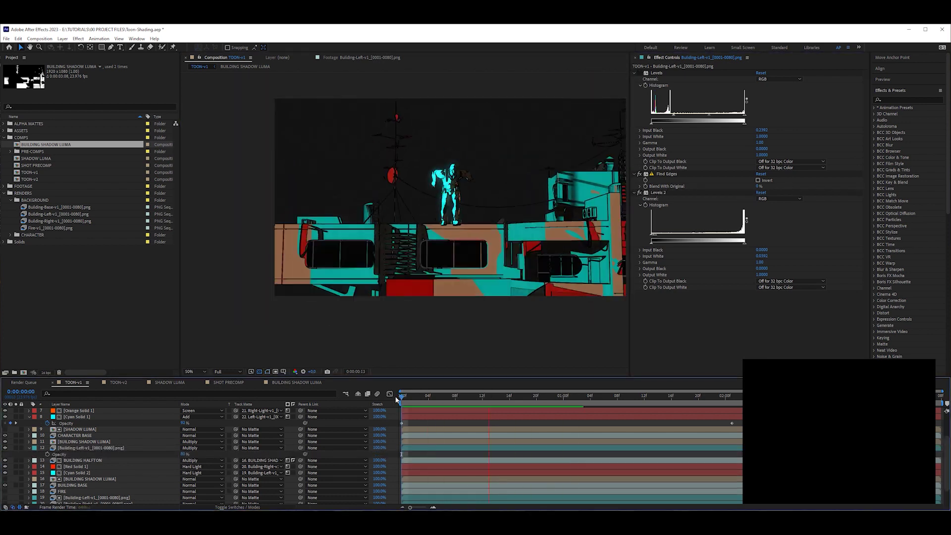
# Find the frame at 0:00:01:03 where the character's feet leave the rooftop and trim the BUILDING MATTE layer there.
pyautogui.click(104, 442)
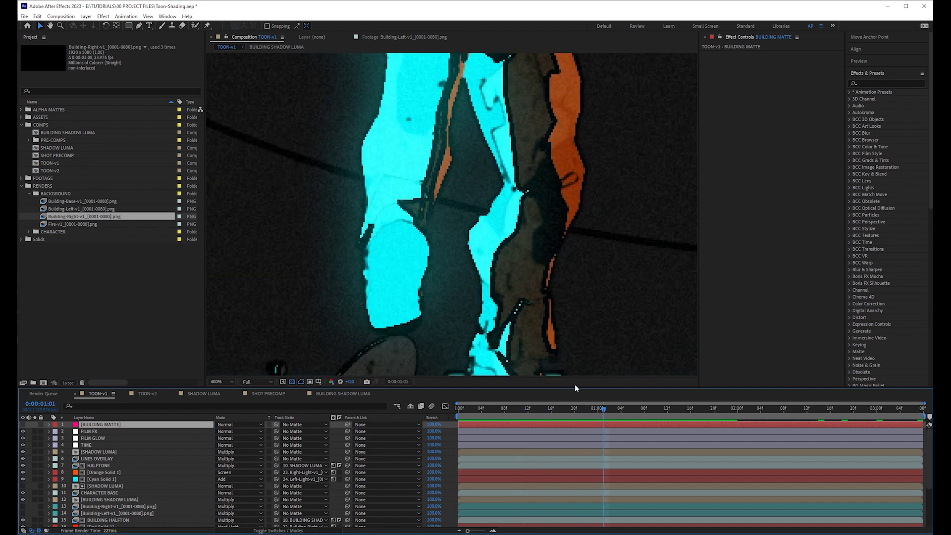
pyautogui.scroll(-2, 515, 310)
pyautogui.moveTo(501, 332); pyautogui.dragTo(514, 382, button='middle')
pyautogui.moveTo(602, 409)
pyautogui.mouseDown()
pyautogui.moveTo(629, 410)
pyautogui.moveTo(617, 410)
pyautogui.mouseUp()
pyautogui.moveTo(515, 340); pyautogui.dragTo(474, 225, button='middle')
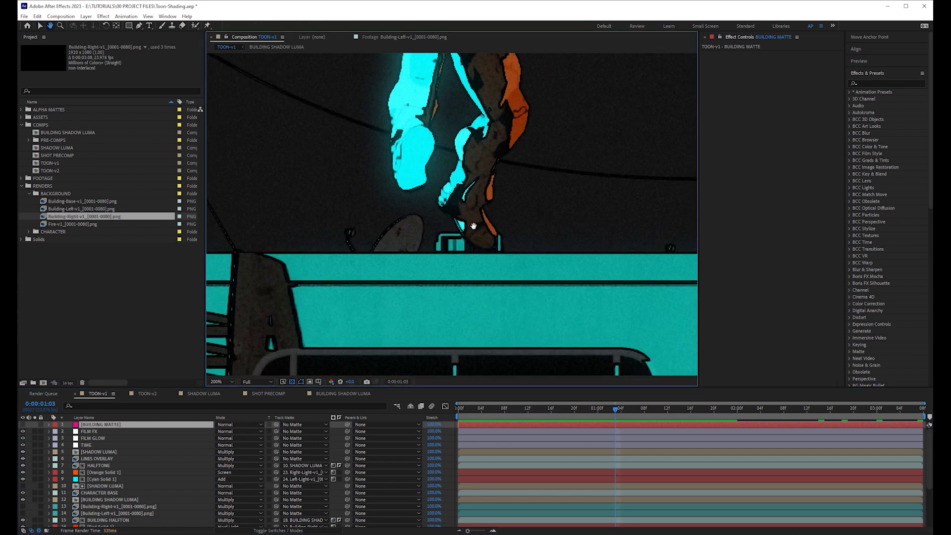
pyautogui.hotkey('alt', '[')
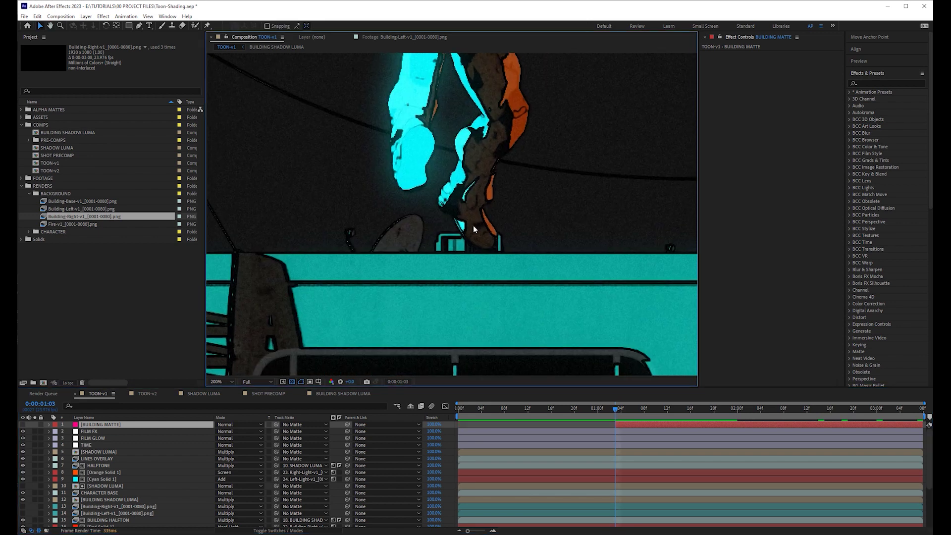
pyautogui.press(']')
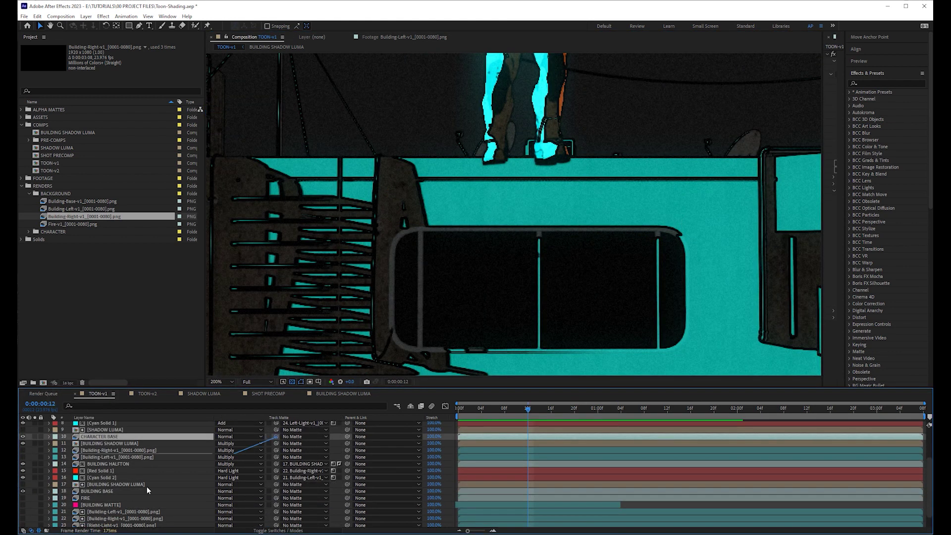
# Assign the BUILDING MATTE layer as the track matte of the CHARACTER BASE and LINES OVERLAY layers.
pyautogui.click(106, 450)
pyautogui.doubleClick(105, 450)
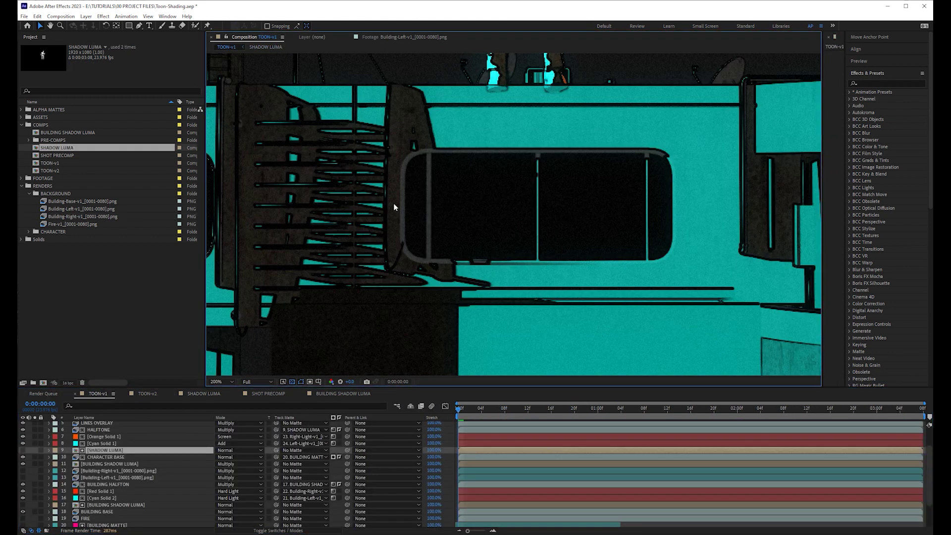
pyautogui.scroll(-2, 107, 495)
pyautogui.click(107, 517)
pyautogui.scroll(5, 107, 517)
pyautogui.click(35, 452)
pyautogui.click(35, 452)
pyautogui.moveTo(276, 452); pyautogui.dragTo(107, 514)
pyautogui.moveTo(276, 459); pyautogui.dragTo(105, 502)
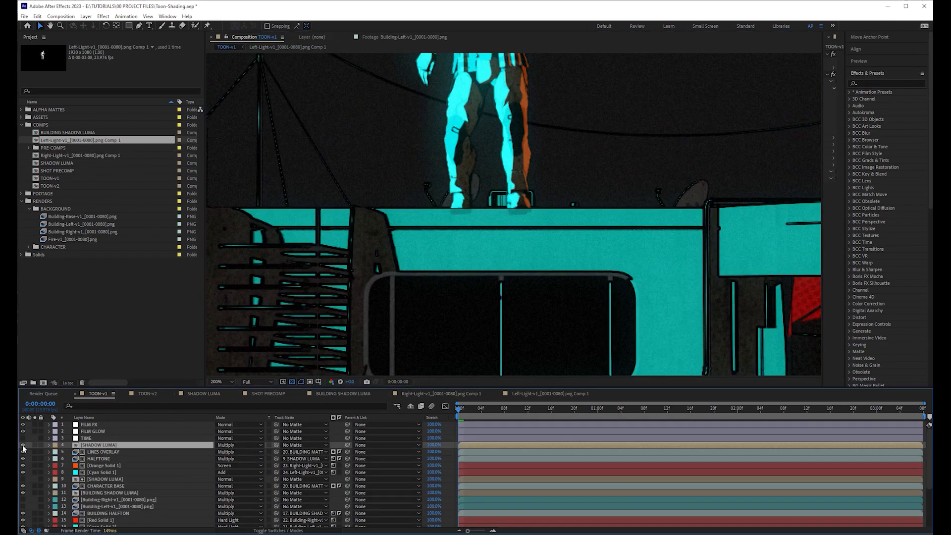
# Precompose the HALFTONE layer of the TOON-v1 composition.
pyautogui.doubleClick(94, 461)
pyautogui.click(263, 37)
pyautogui.scroll(-1, 151, 447)
pyautogui.hotkey('ctrl', 'shift', 'c')
pyautogui.press('Return')
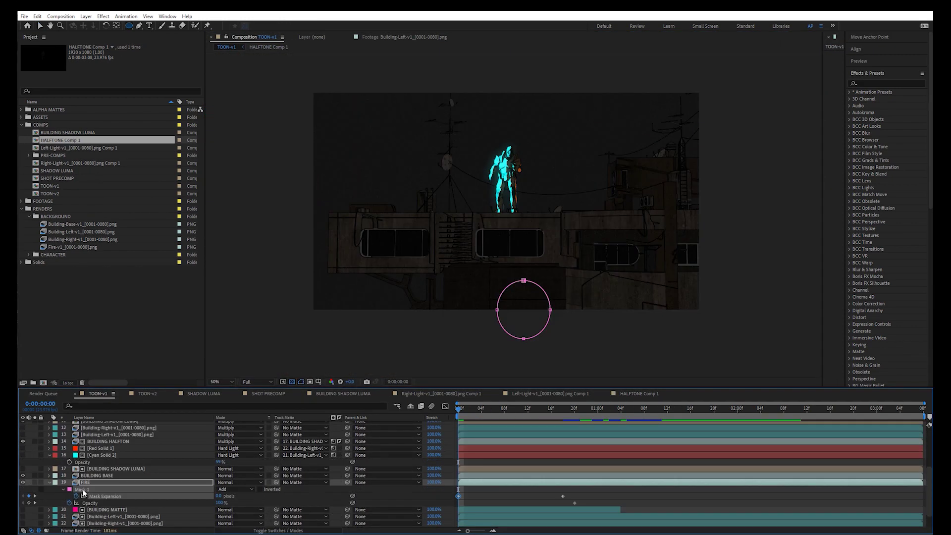
# Set the mode of Mask 1 on the FIRE layer to None.
pyautogui.click(233, 490)
pyautogui.click(233, 427)
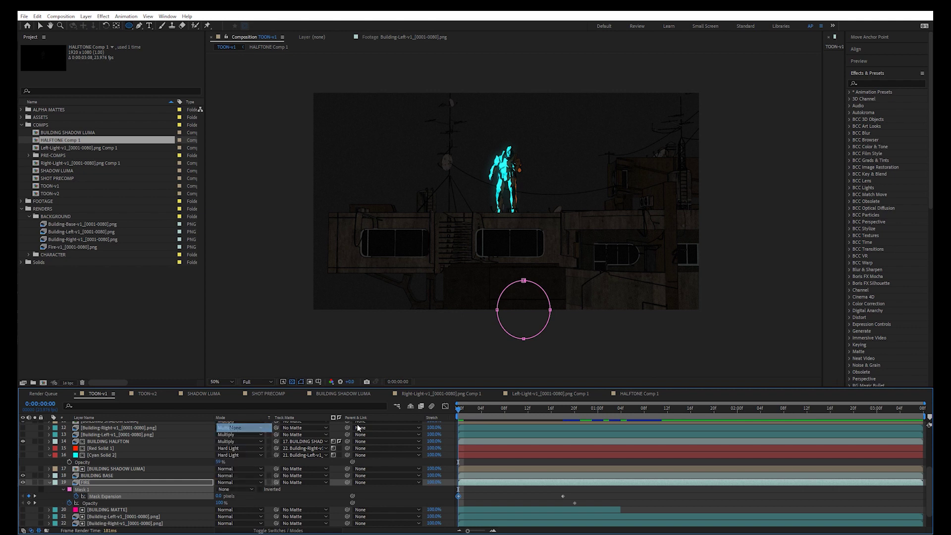
pyautogui.click(99, 483)
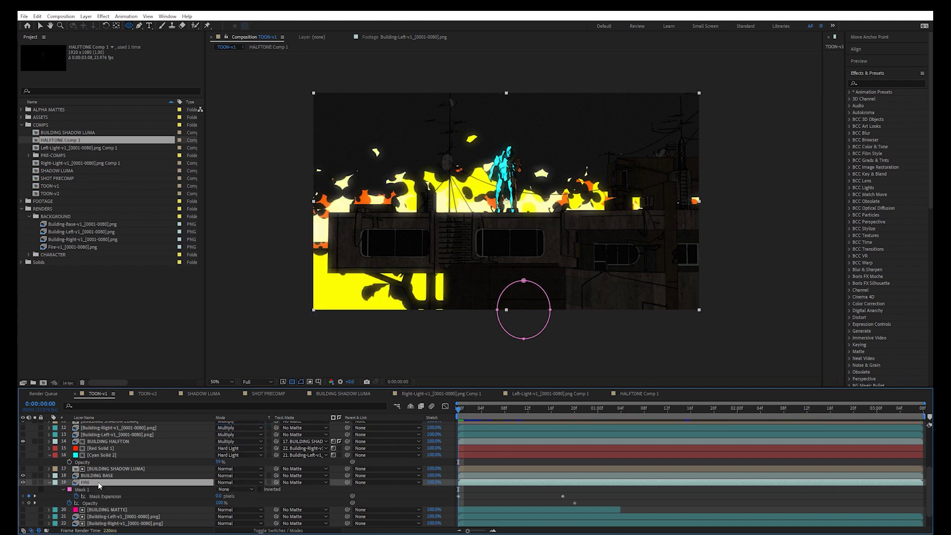
# Add an adjustment layer above FIRE and apply Turbulent Displace to it with a Size of 27.
pyautogui.hotkey('ctrl', 'alt', 'y')
pyautogui.click(868, 82)
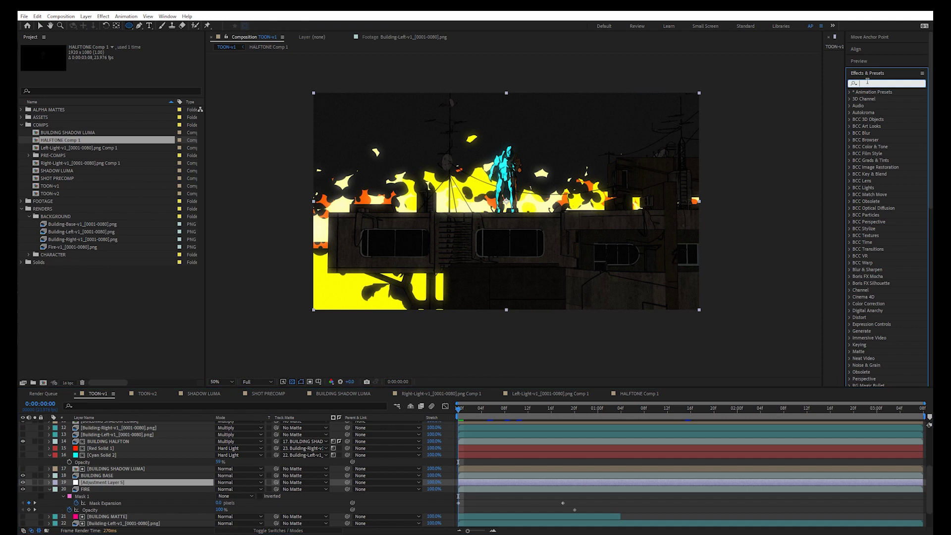
pyautogui.write('displ')
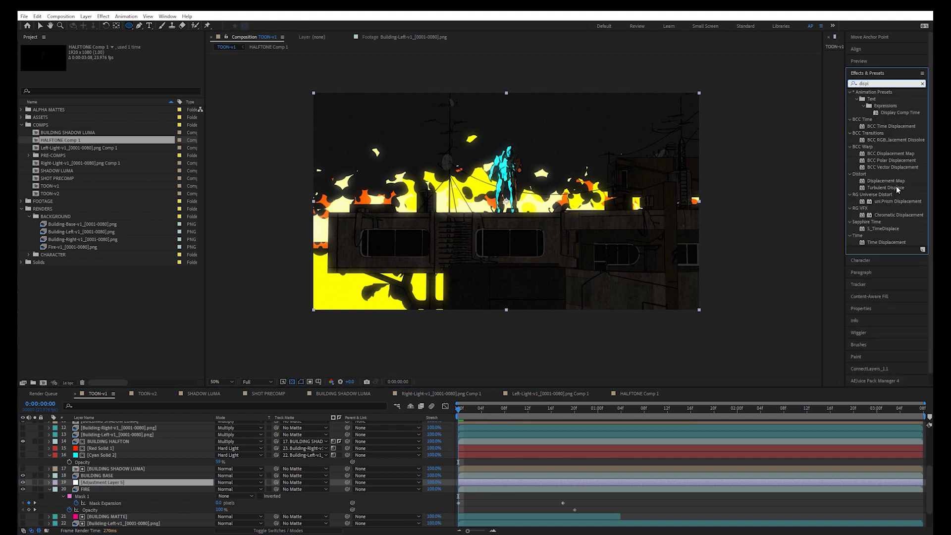
pyautogui.doubleClick(885, 188)
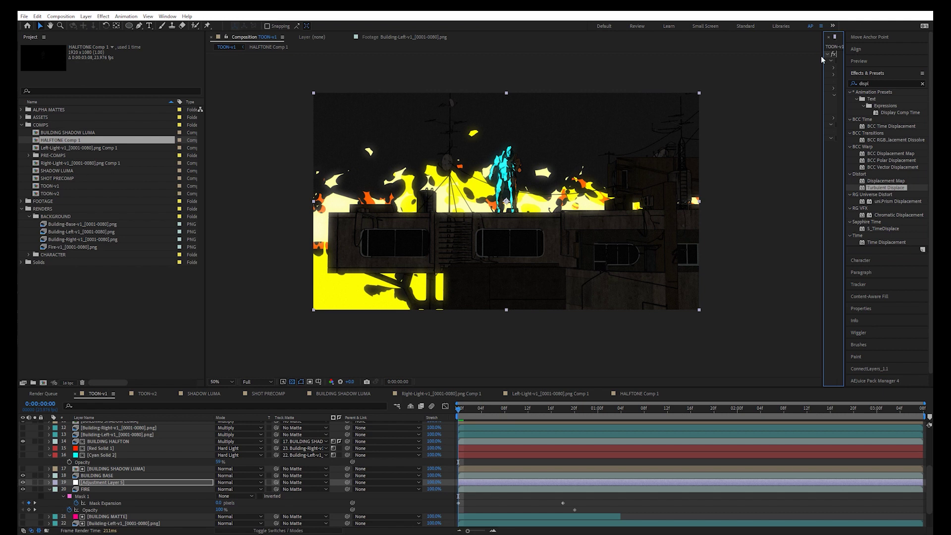
pyautogui.moveTo(797, 72); pyautogui.dragTo(669, 100)
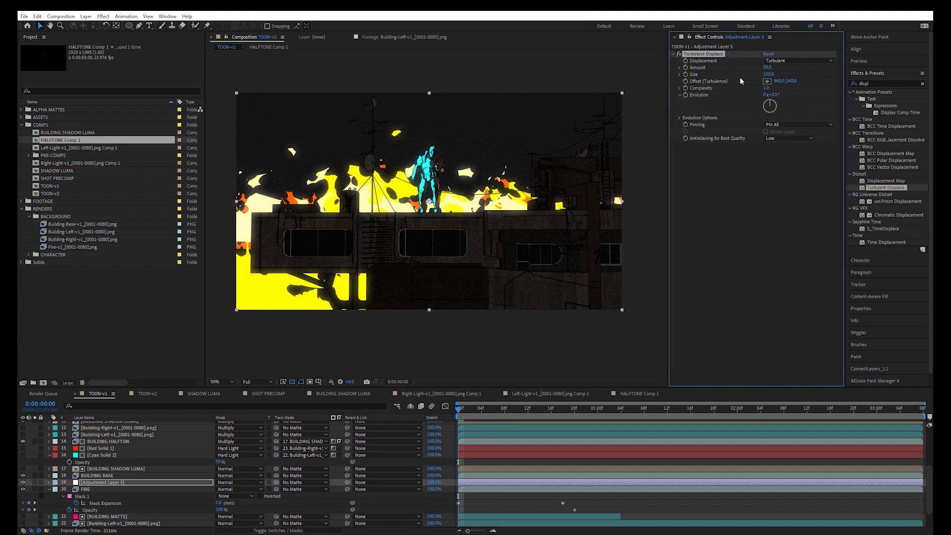
pyautogui.moveTo(808, 75); pyautogui.dragTo(743, 79)
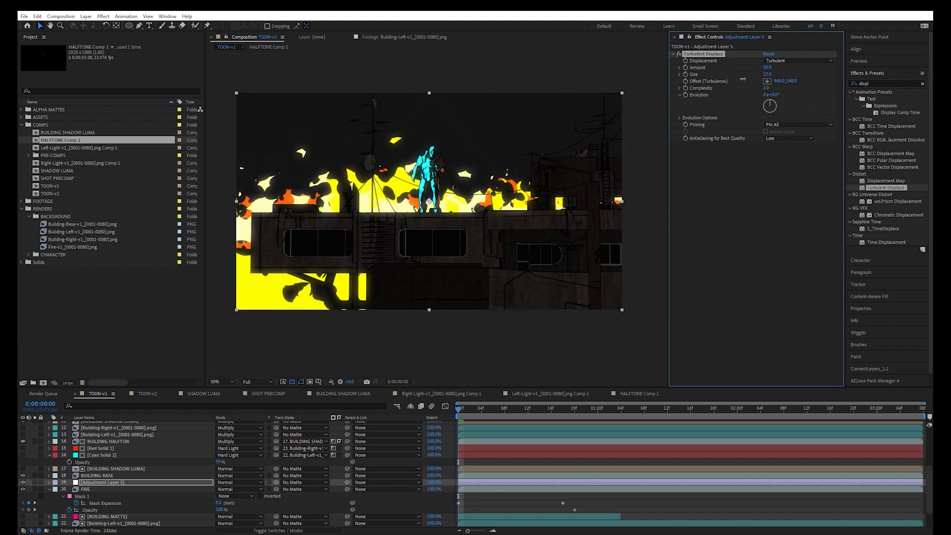
# Drive the Turbulent Displace Evolution with the expression time*500, preview the fire, and set Size to 59.
pyautogui.keyDown('alt'); pyautogui.click(686, 95); pyautogui.keyUp('alt')
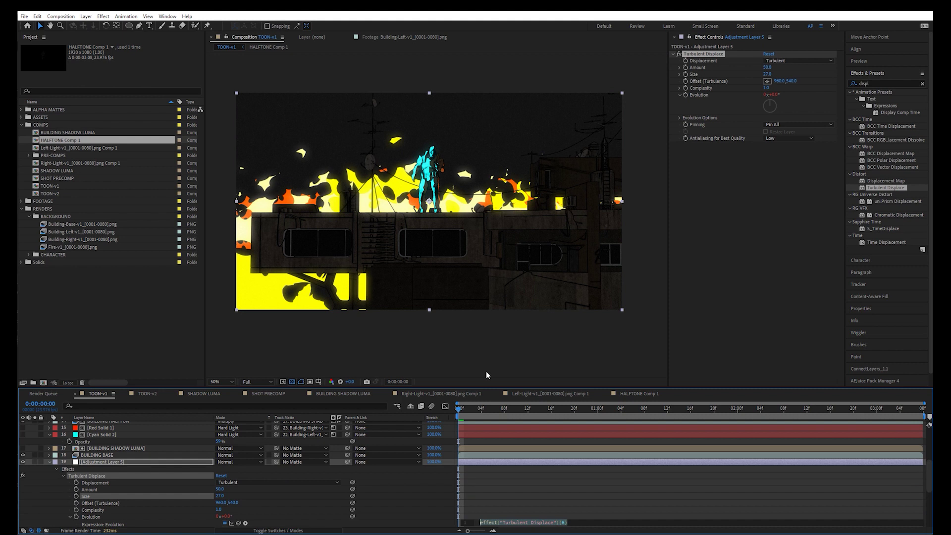
pyautogui.write('time*500')
pyautogui.click(400, 489)
pyautogui.press('space')
pyautogui.press('.')
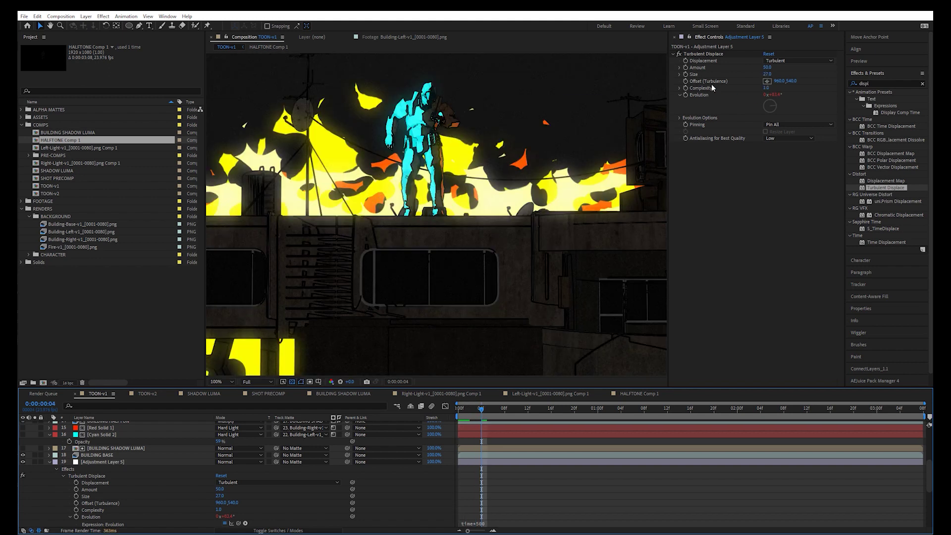
pyautogui.moveTo(767, 74); pyautogui.dragTo(796, 73)
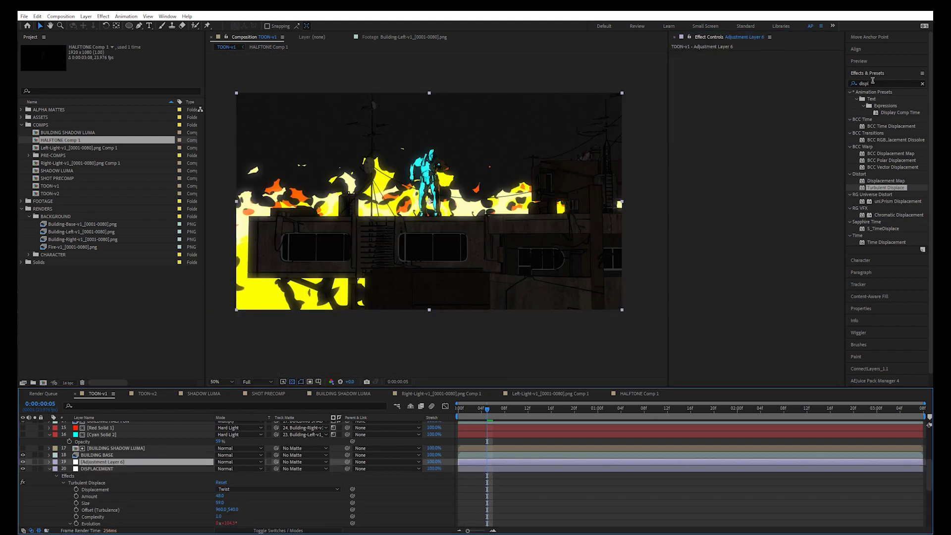
# Apply BCC+Chromatic Aberration to the adjustment layer above DISPLACEMENT and set its Red/Cyan Distortion to 14.
pyautogui.click(863, 83)
pyautogui.write('chromat')
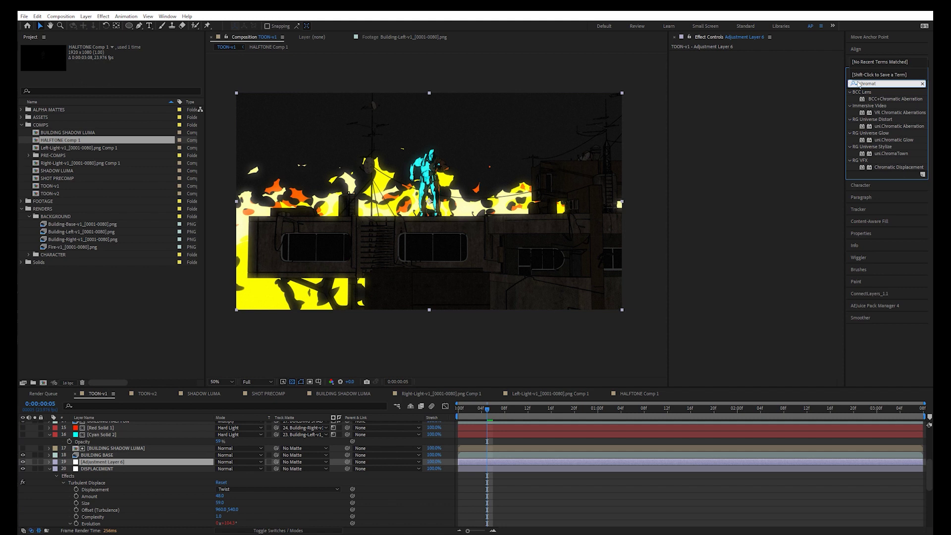
pyautogui.moveTo(891, 99); pyautogui.dragTo(104, 463)
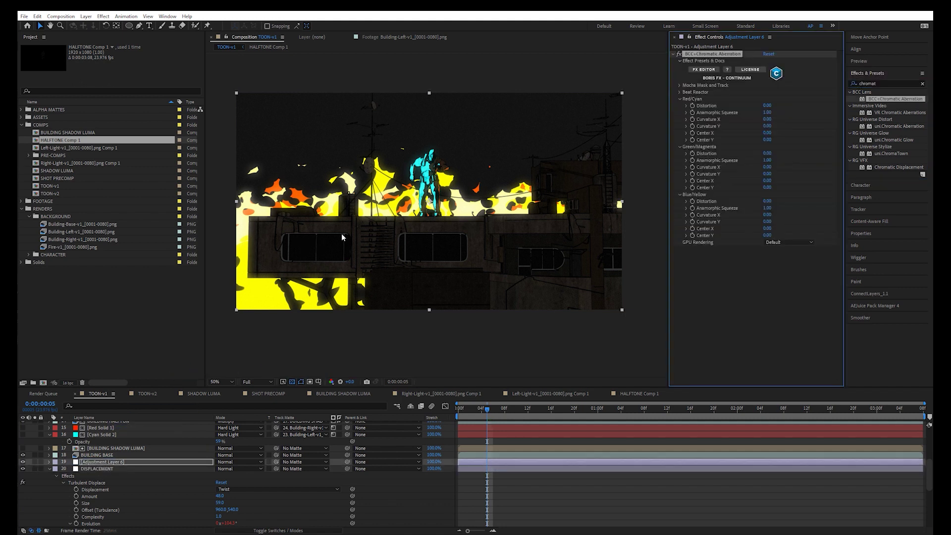
pyautogui.scroll(2, 356, 233)
pyautogui.moveTo(767, 106); pyautogui.dragTo(774, 106)
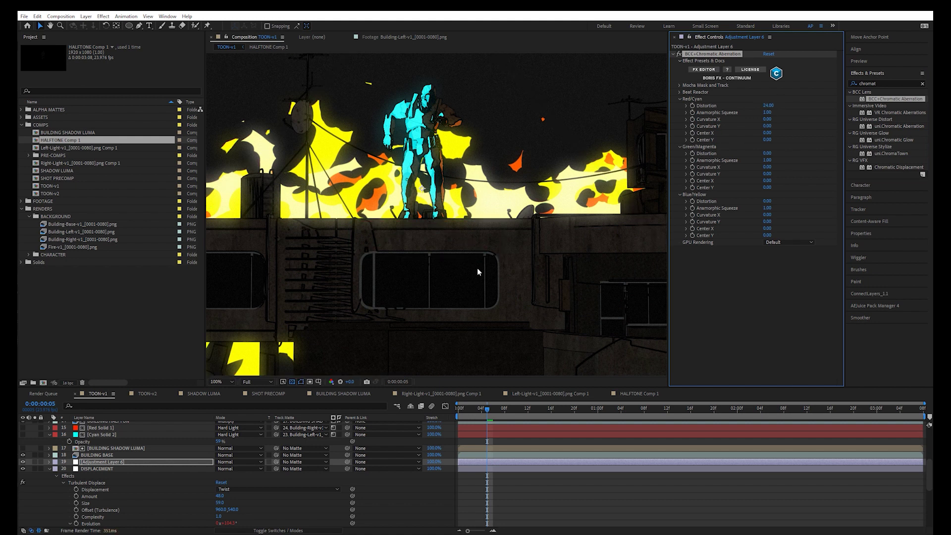
pyautogui.scroll(1, 474, 265)
pyautogui.scroll(-1, 473, 266)
# Name the chromatic aberration adjustment layer BBC CHROMATIC and delete the surplus adjustment layer.
pyautogui.click(94, 462)
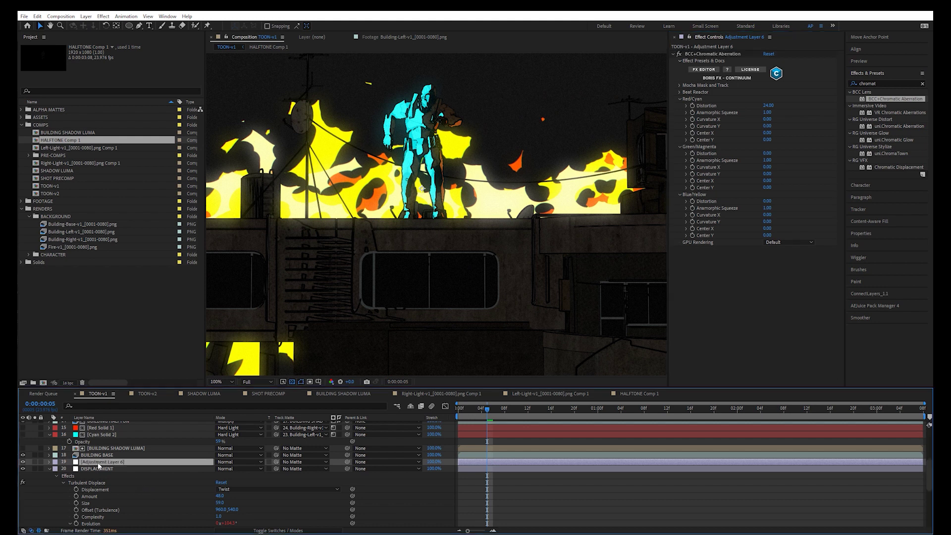
pyautogui.hotkey('ctrl', 'alt', 'y')
pyautogui.press('Return')
pyautogui.write('BBC CHROMATIC')
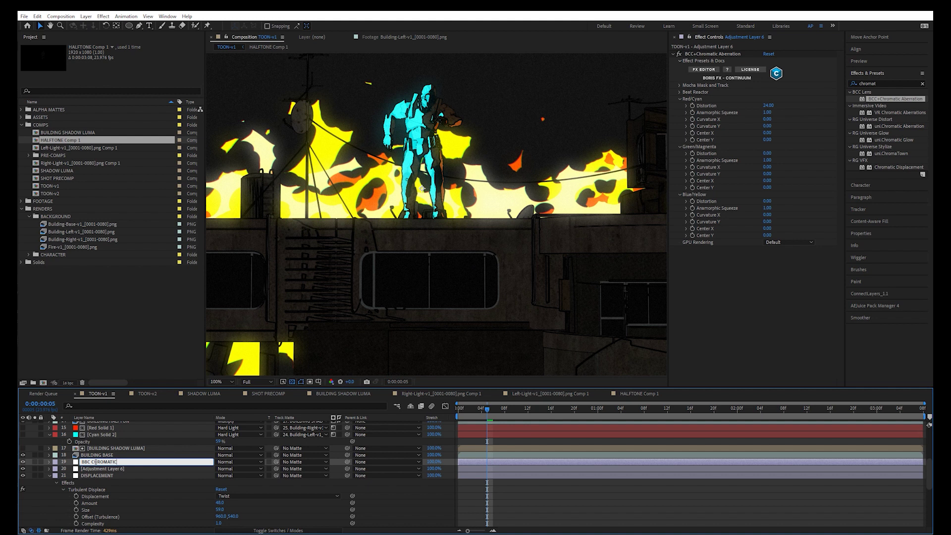
pyautogui.press('Return')
pyautogui.click(112, 469)
pyautogui.press('Delete')
# Duplicate the BBC CHROMATIC layer, place the copy between FILM GLOW and TIME, and inspect the character and building up close.
pyautogui.click(91, 463)
pyautogui.hotkey('ctrl', 'd')
pyautogui.scroll(2, 112, 425)
pyautogui.scroll(3, 112, 425)
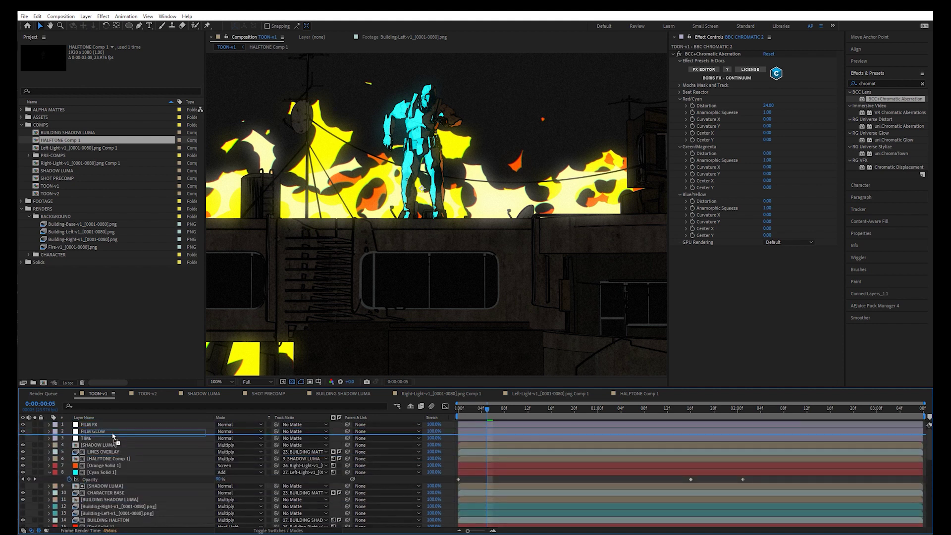
pyautogui.moveTo(114, 436); pyautogui.dragTo(112, 432)
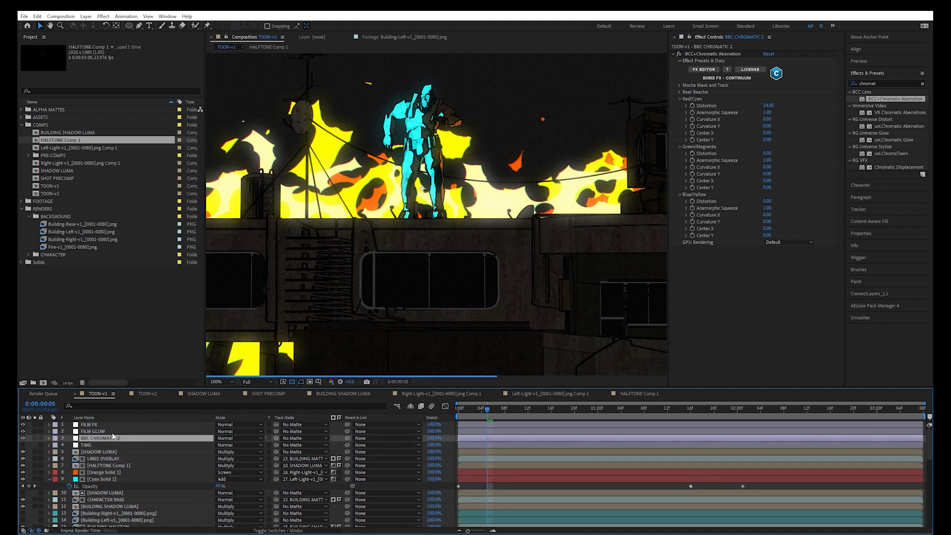
pyautogui.keyDown('alt'); pyautogui.scroll(2, 442, 207); pyautogui.keyUp('alt')
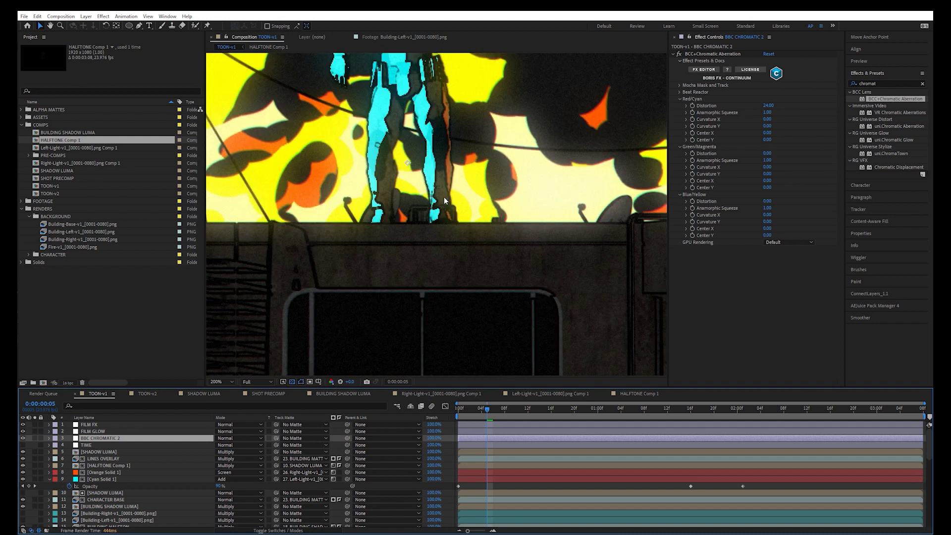
pyautogui.keyDown('alt'); pyautogui.scroll(-2, 445, 200); pyautogui.keyUp('alt')
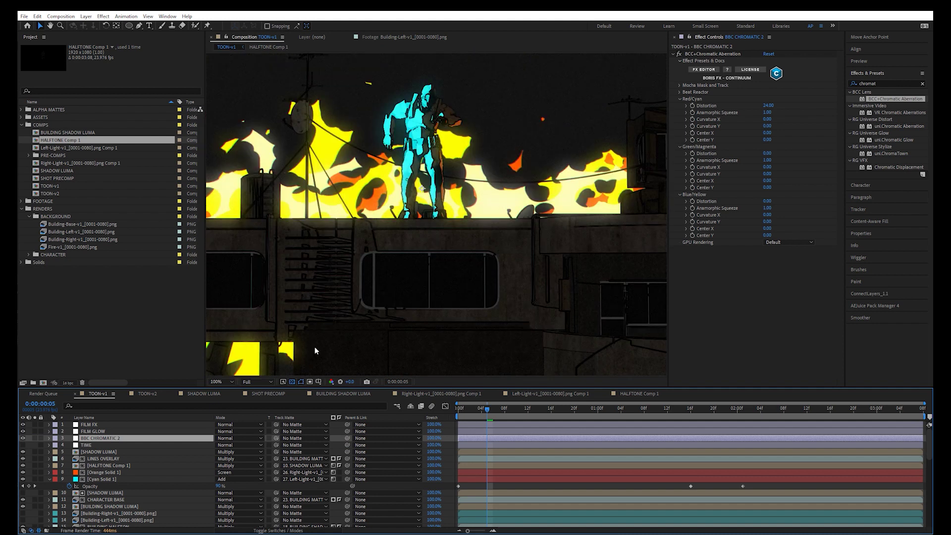
# Set the Red/Cyan Distortion of the BBC CHROMATIC layer above DISPLACEMENT to 100 and compare the image with the layer off and on.
pyautogui.scroll(-3, 125, 486)
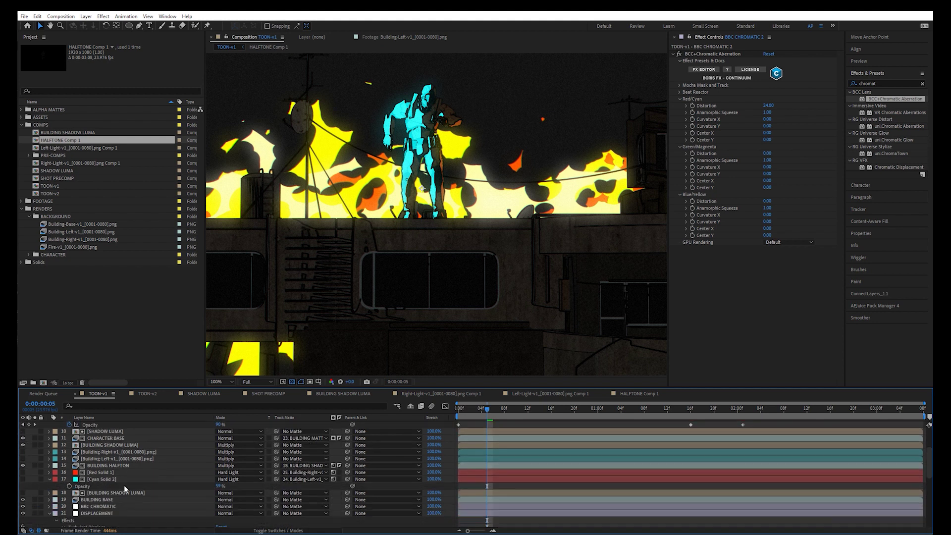
pyautogui.click(96, 507)
pyautogui.moveTo(768, 106); pyautogui.dragTo(810, 104)
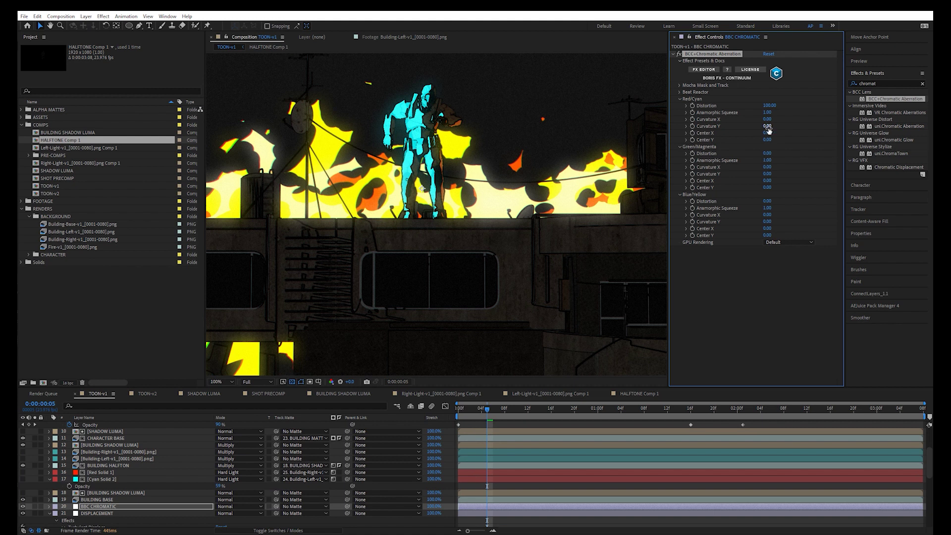
pyautogui.click(23, 507)
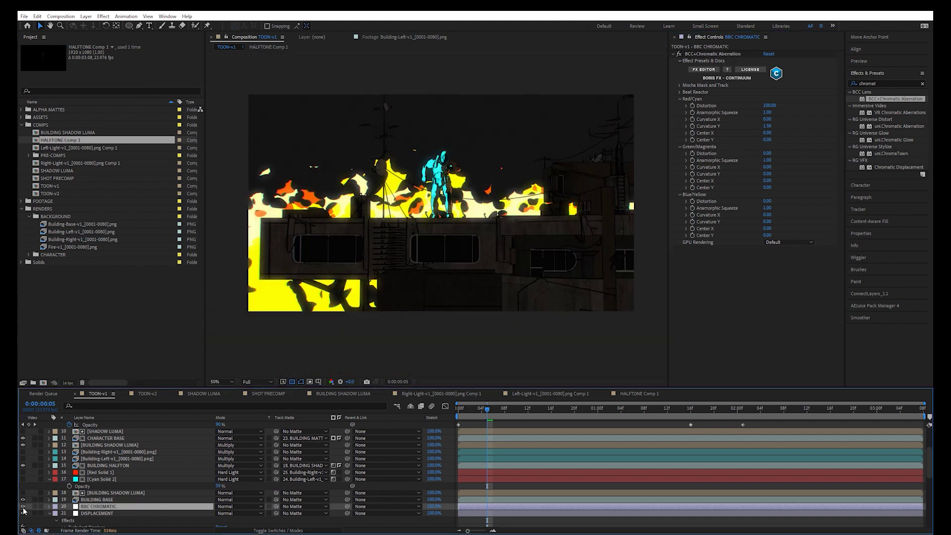
pyautogui.click(24, 507)
# Reset the Red/Cyan Curvature Y of the BBC CHROMATIC layer to 0.
pyautogui.moveTo(768, 128); pyautogui.dragTo(769, 129)
pyautogui.click(769, 129)
pyautogui.write('0')
pyautogui.press('Return')
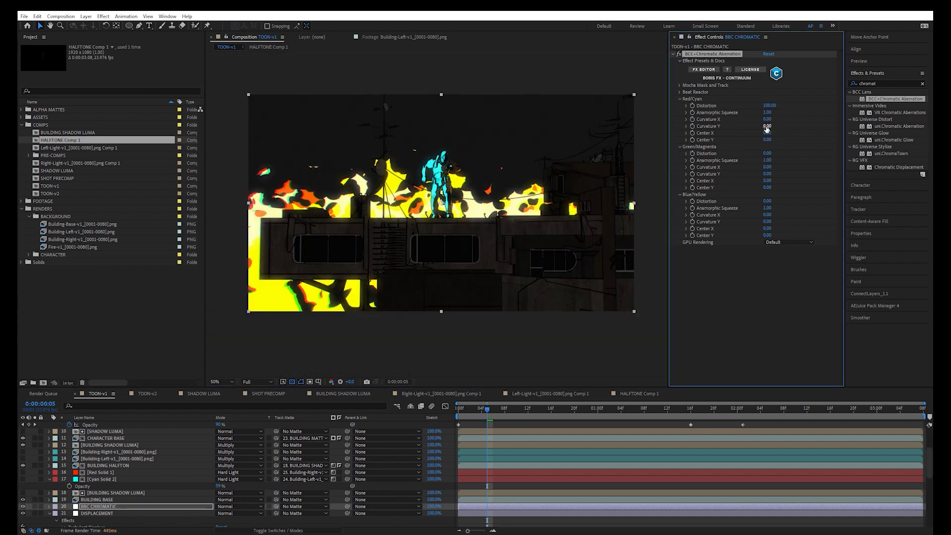
pyautogui.moveTo(768, 124); pyautogui.dragTo(809, 125)
# Try the BCC+Diffusion effect on the new adjustment layer above BBC CHROMATIC and remove it.
pyautogui.moveTo(878, 84); pyautogui.dragTo(844, 85)
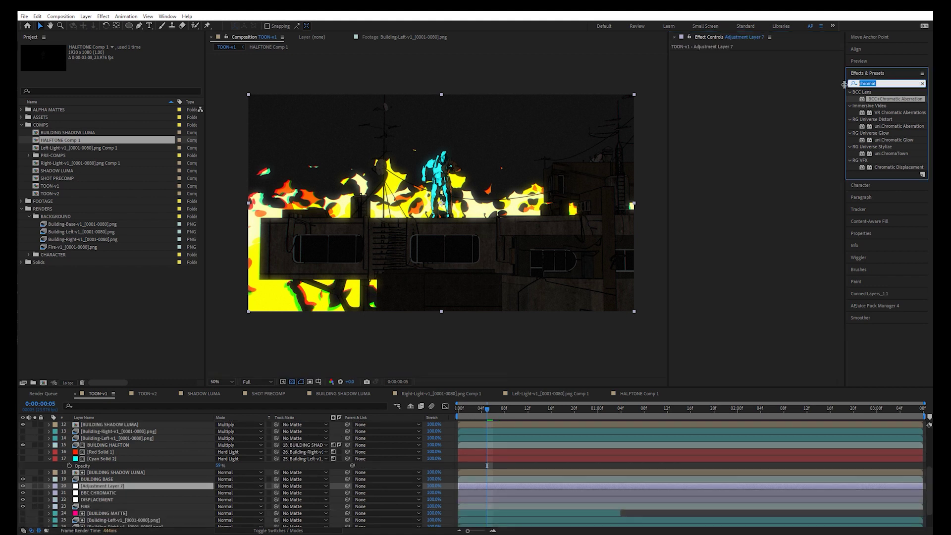
pyautogui.click(922, 84)
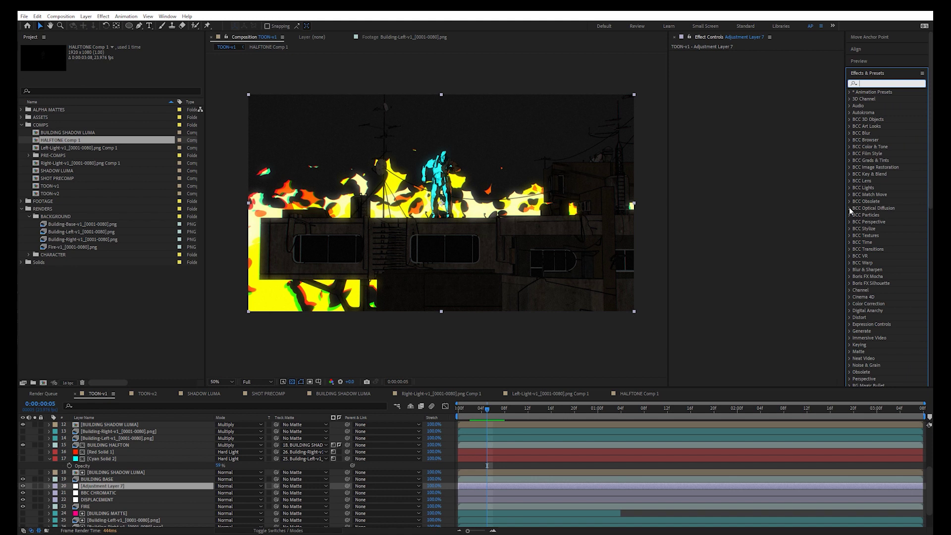
pyautogui.click(850, 208)
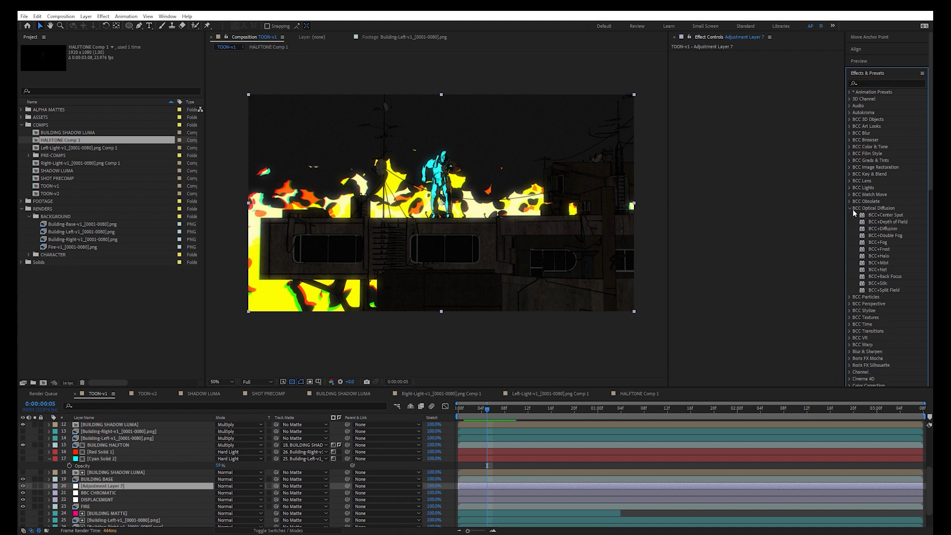
pyautogui.moveTo(881, 228); pyautogui.dragTo(106, 487)
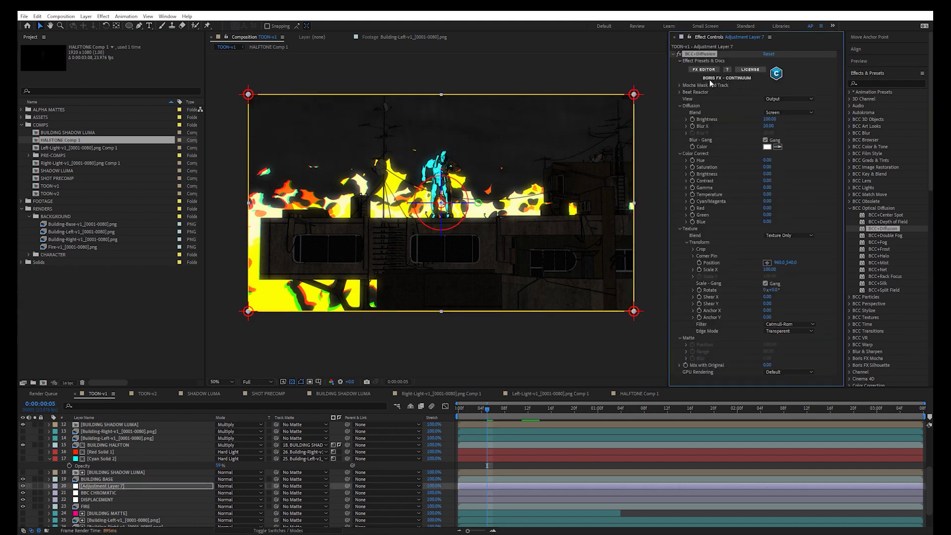
pyautogui.press('Delete')
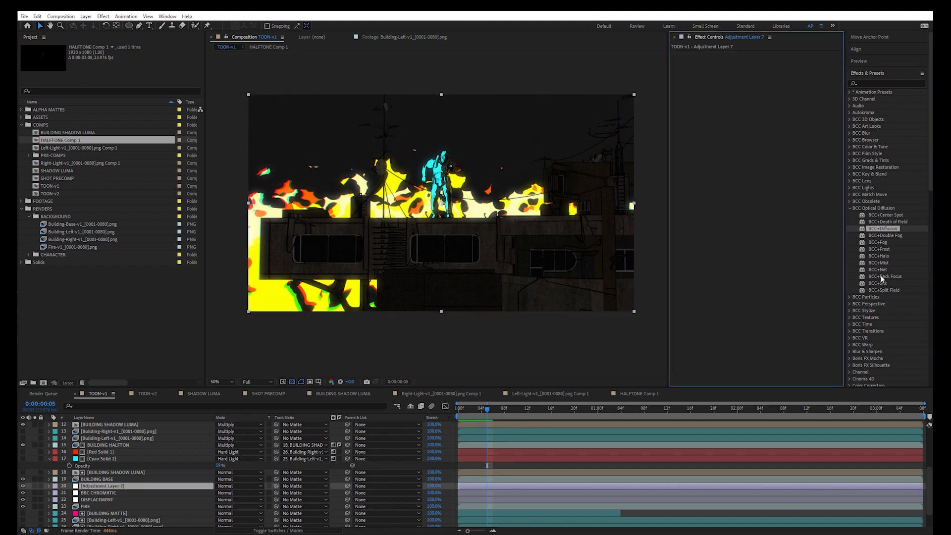
# Apply the BCC+Mist effect to Adjustment Layer 7 above BBC CHROMATIC.
pyautogui.moveTo(880, 263); pyautogui.dragTo(94, 486)
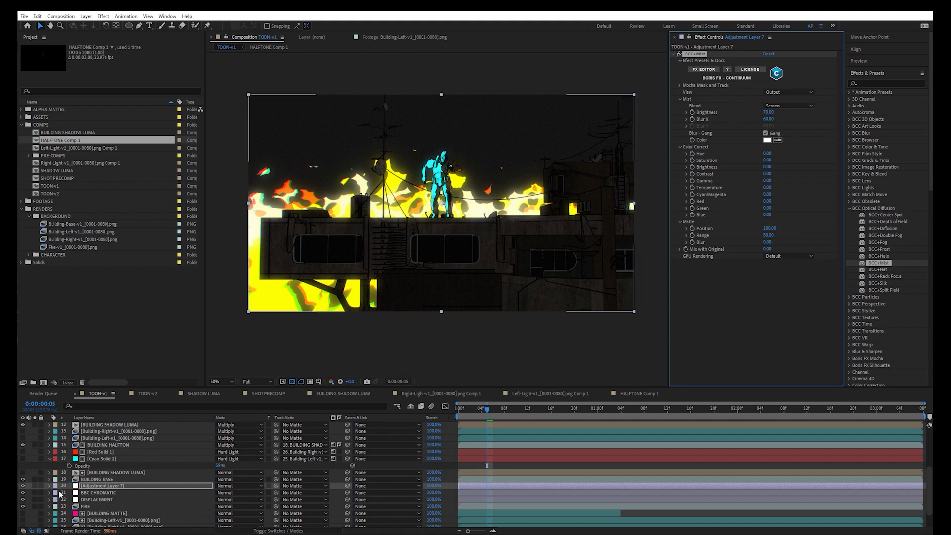
pyautogui.click(104, 487)
# Duplicate the FIRE layer and apply the Echo effect to the copy.
pyautogui.click(93, 506)
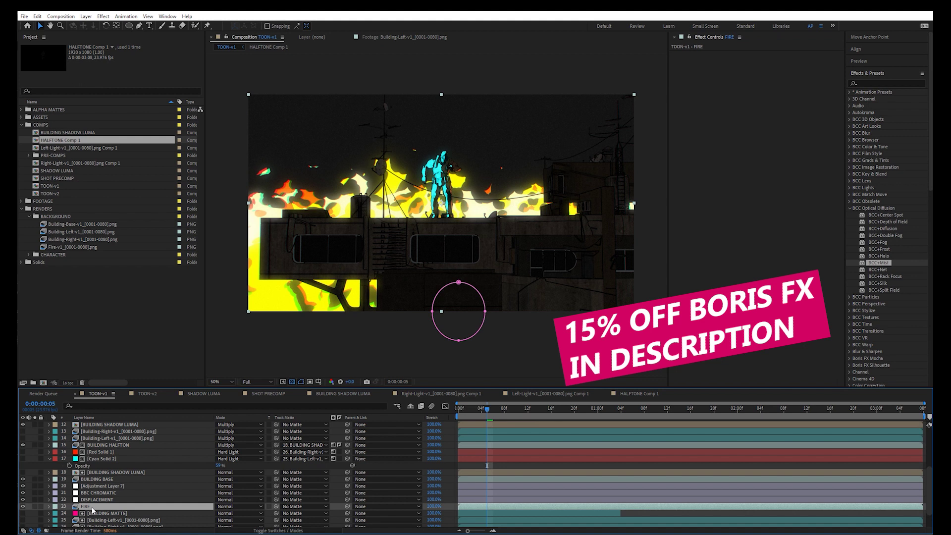
pyautogui.hotkey('ctrl', 'd')
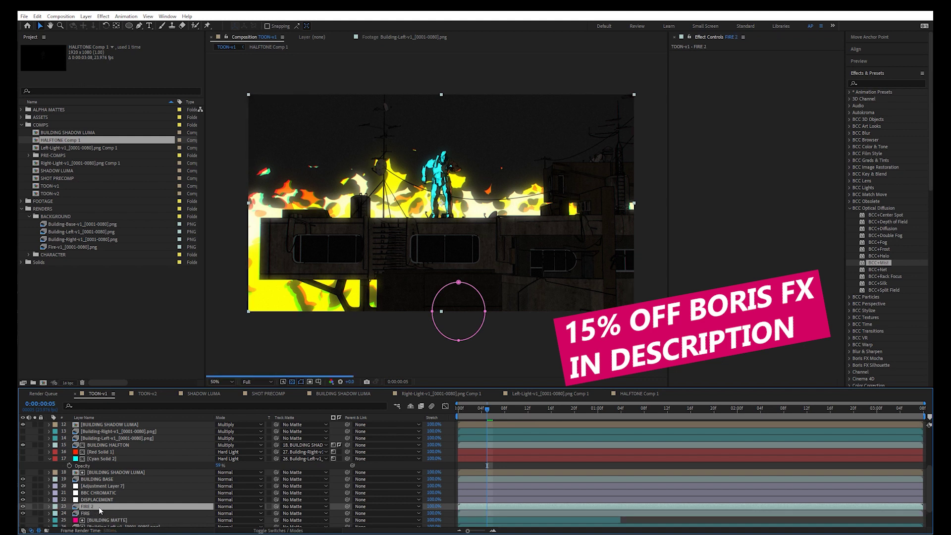
pyautogui.click(883, 82)
pyautogui.write('time')
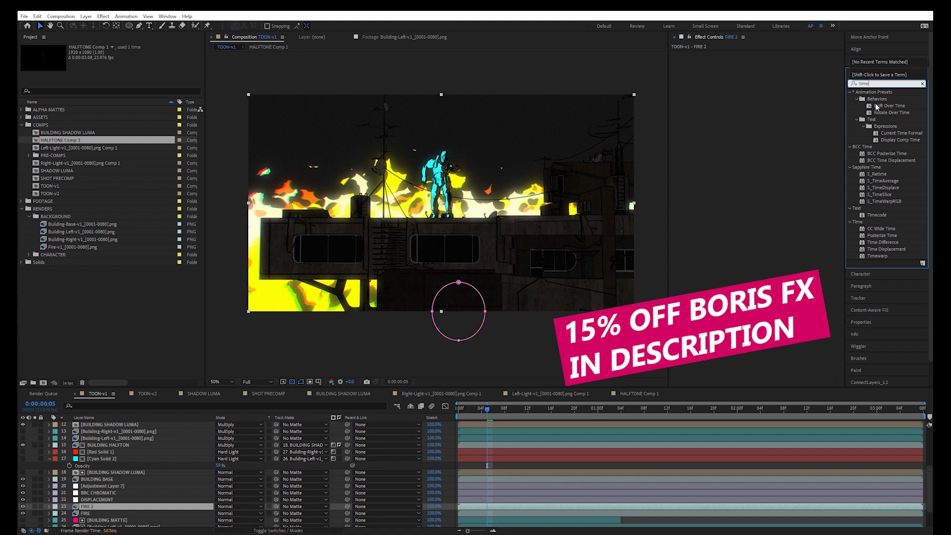
pyautogui.moveTo(875, 83); pyautogui.dragTo(840, 84)
pyautogui.write('echo')
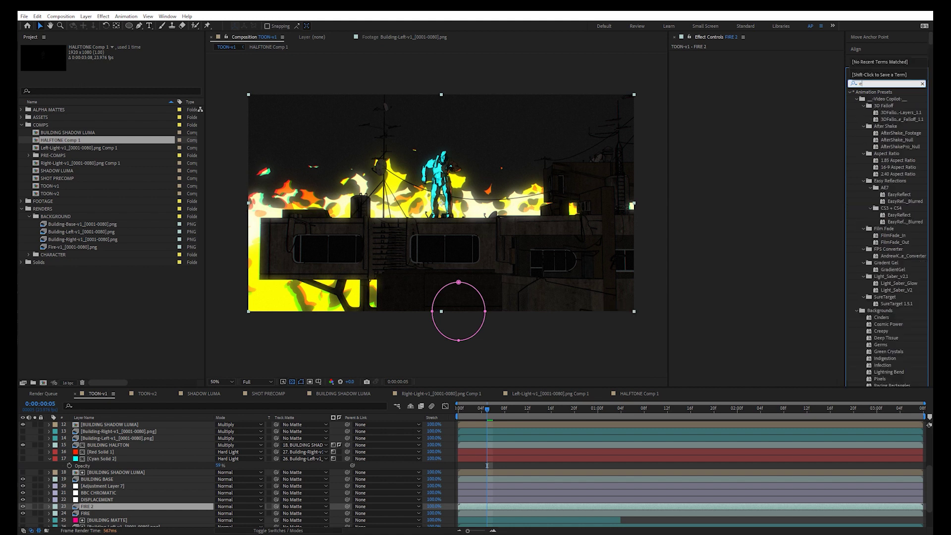
pyautogui.doubleClick(874, 99)
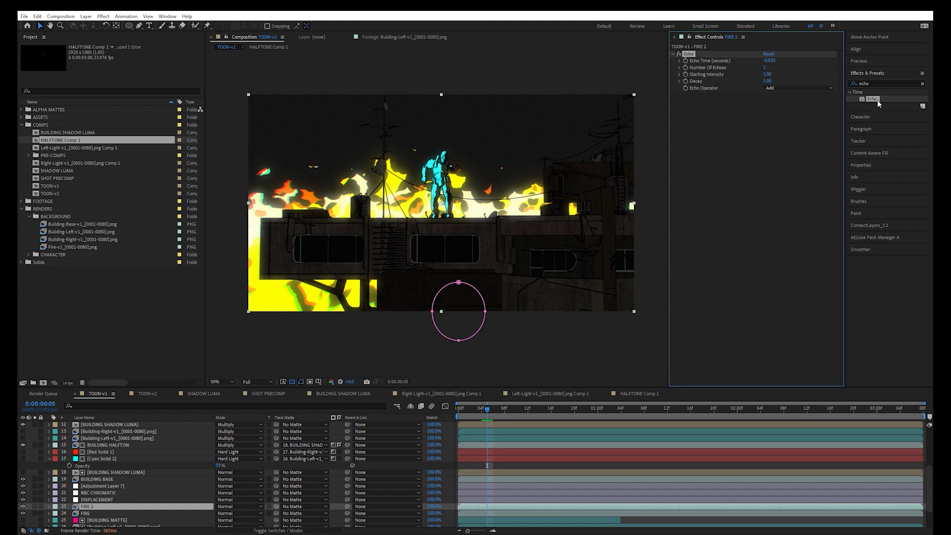
# Set the Echo operator on the FIRE 2 layer to Minimum with 10 echoes.
pyautogui.click(776, 87)
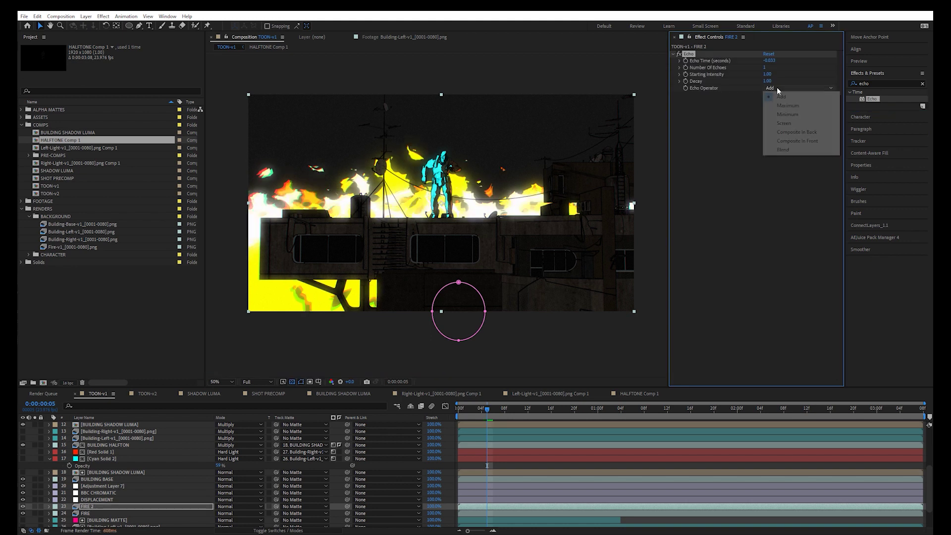
pyautogui.click(792, 114)
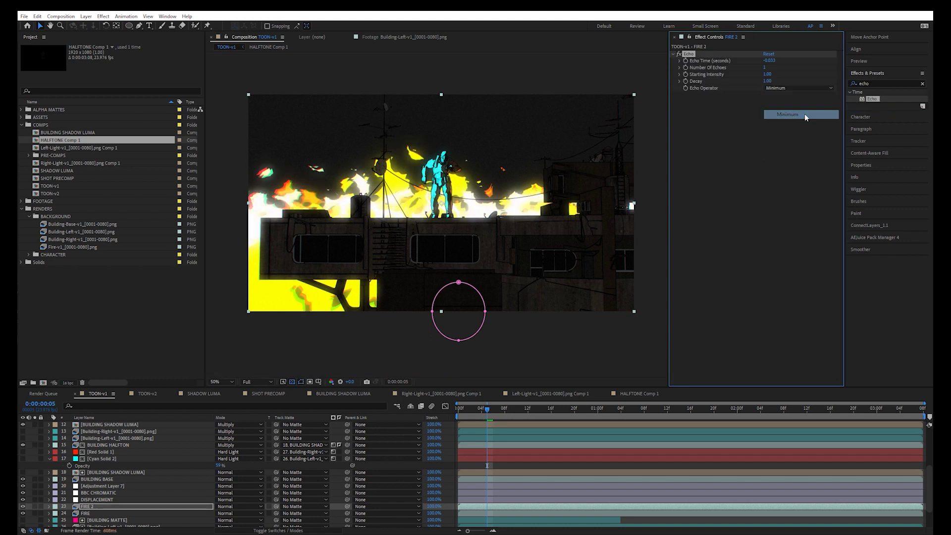
pyautogui.click(764, 68)
pyautogui.write('10')
pyautogui.press('Return')
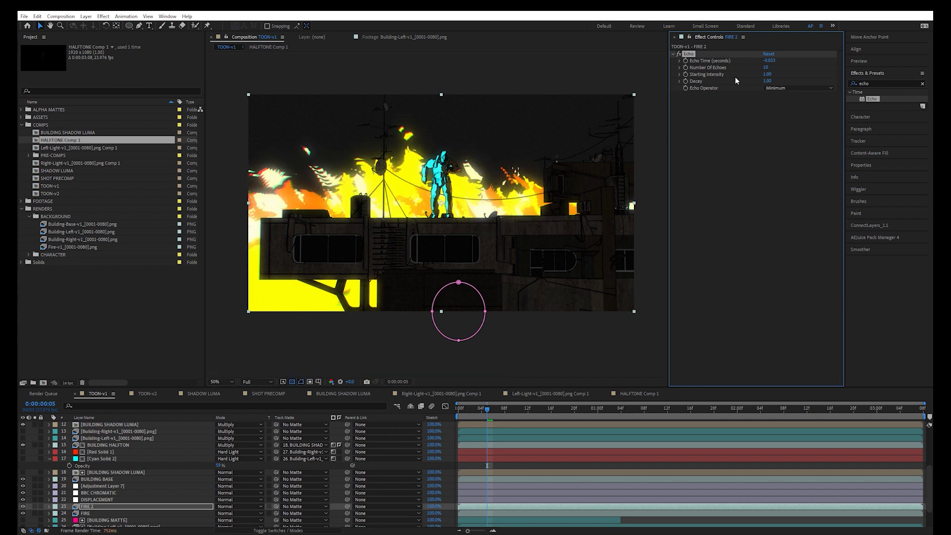
# Set the Echo starting intensity on FIRE 2 to 0.3 and examine the flames behind the character up close.
pyautogui.click(768, 75)
pyautogui.write('0.3')
pyautogui.press('Return')
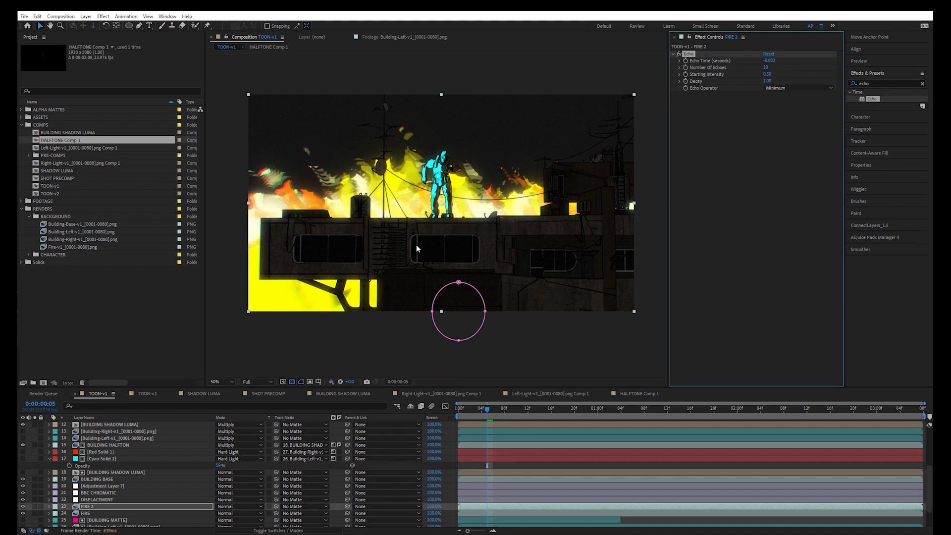
pyautogui.scroll(1, 416, 244)
pyautogui.scroll(-1, 417, 245)
pyautogui.scroll(1, 416, 249)
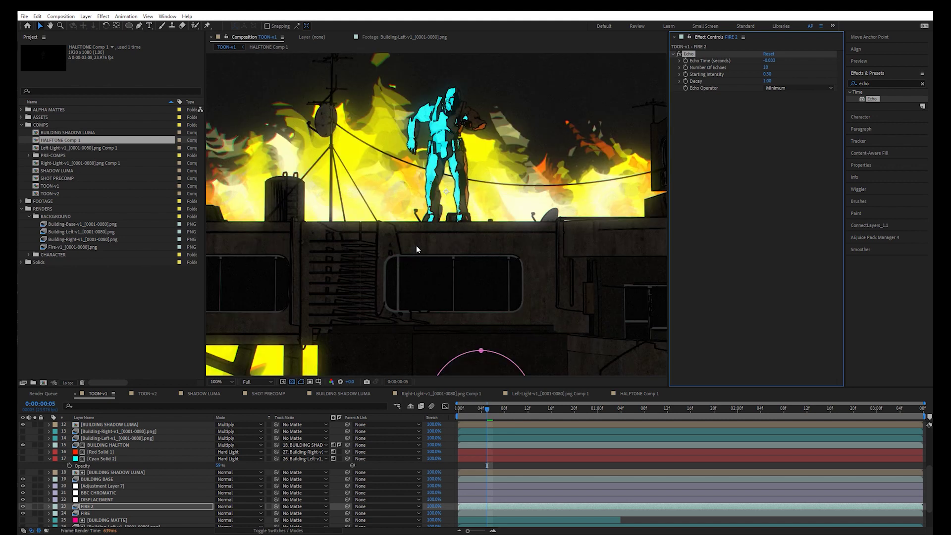
# Reduce the FIRE 2 Echo effect to 3 echoes and set its decay to 0.5.
pyautogui.click(768, 68)
pyautogui.write('3')
pyautogui.press('Return')
pyautogui.scroll(-1, 536, 193)
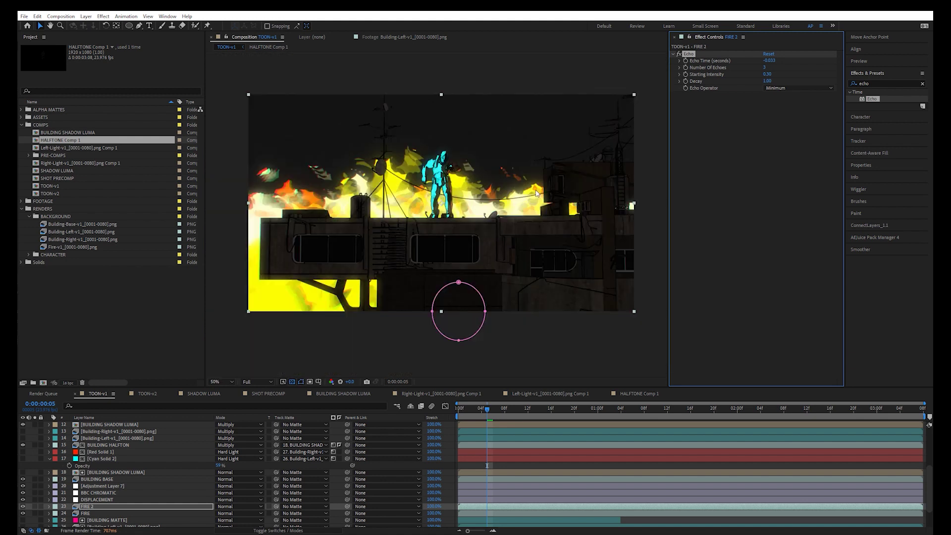
pyautogui.moveTo(767, 75); pyautogui.dragTo(771, 75)
pyautogui.click(767, 81)
pyautogui.write('5')
pyautogui.press('Return')
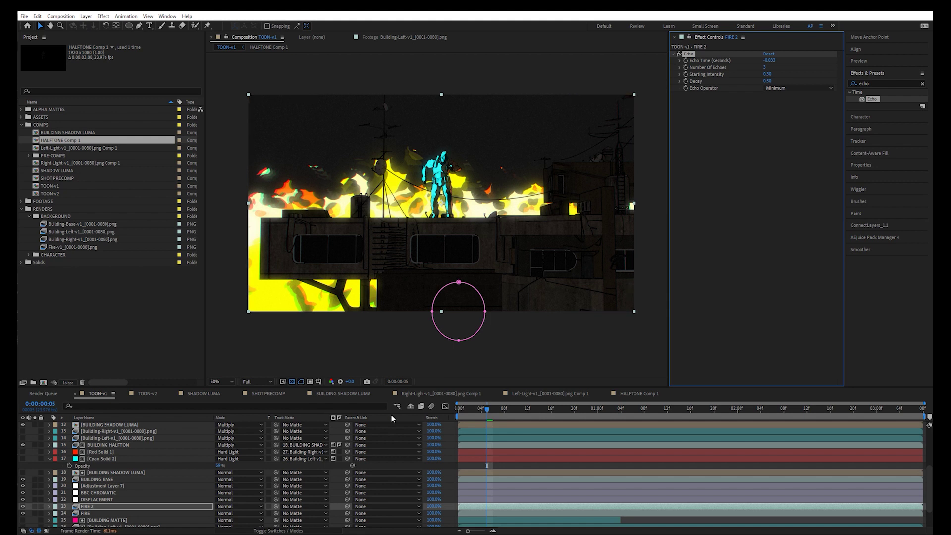
# Check the composite at the first frame and 0:00:01:12, toggling the LINES OVERLAY layer's visibility to compare the character's line work.
pyautogui.moveTo(498, 414); pyautogui.dragTo(447, 414)
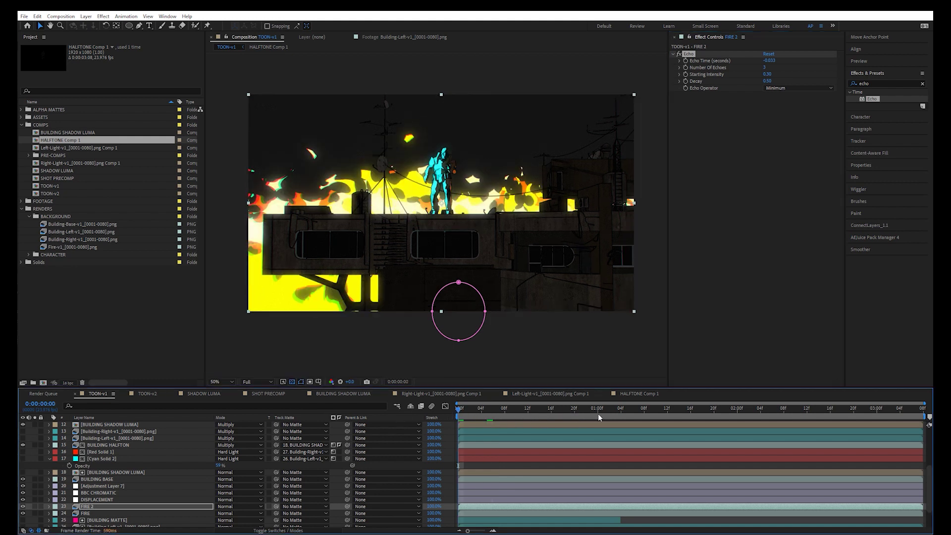
pyautogui.click(668, 414)
pyautogui.scroll(2, 477, 237)
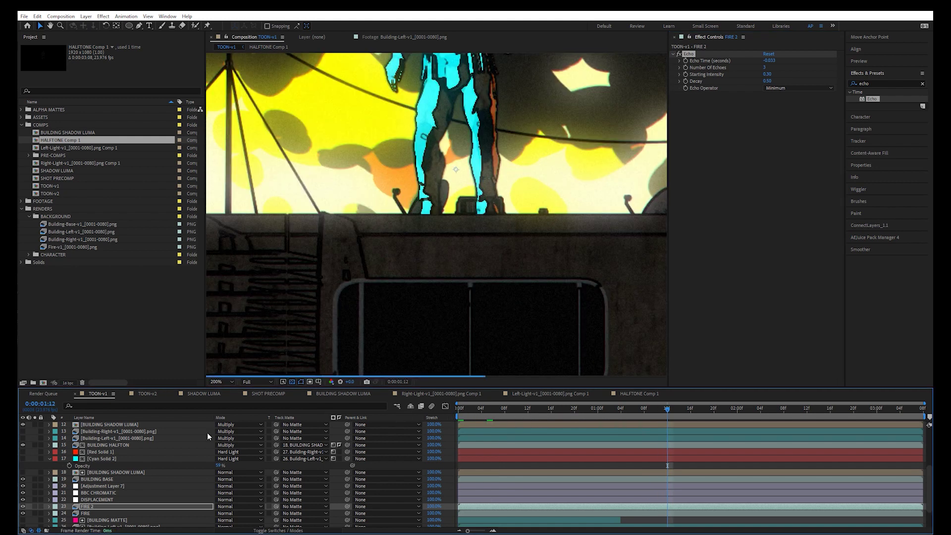
pyautogui.scroll(1, 119, 467)
pyautogui.scroll(3, 119, 466)
pyautogui.click(86, 457)
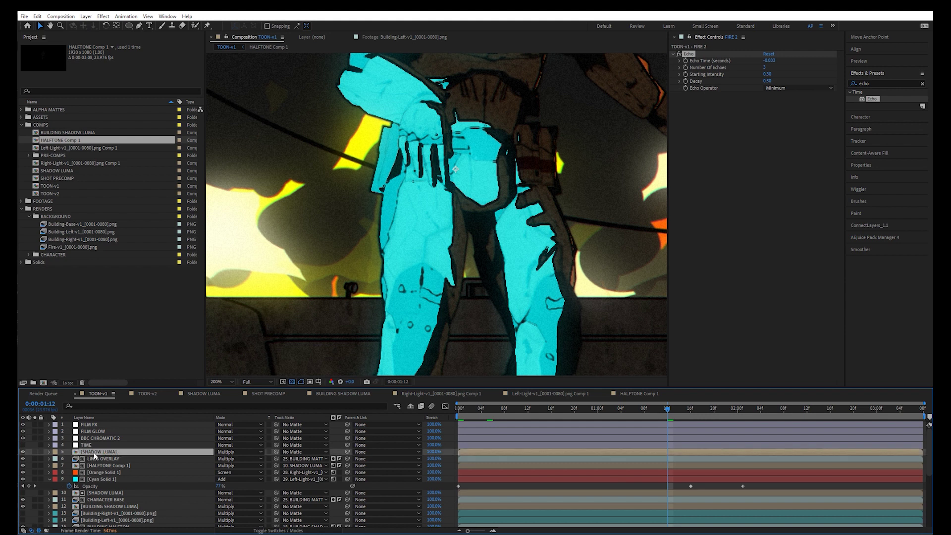
pyautogui.click(24, 460)
pyautogui.click(23, 459)
pyautogui.click(24, 460)
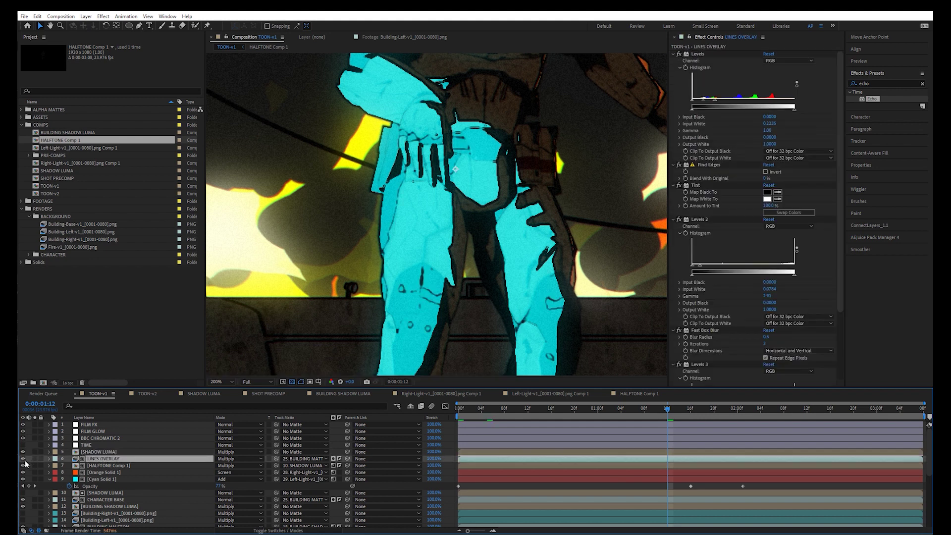
# Set the opacity of the topmost SHADOW LUMA layer to 80%.
pyautogui.click(94, 452)
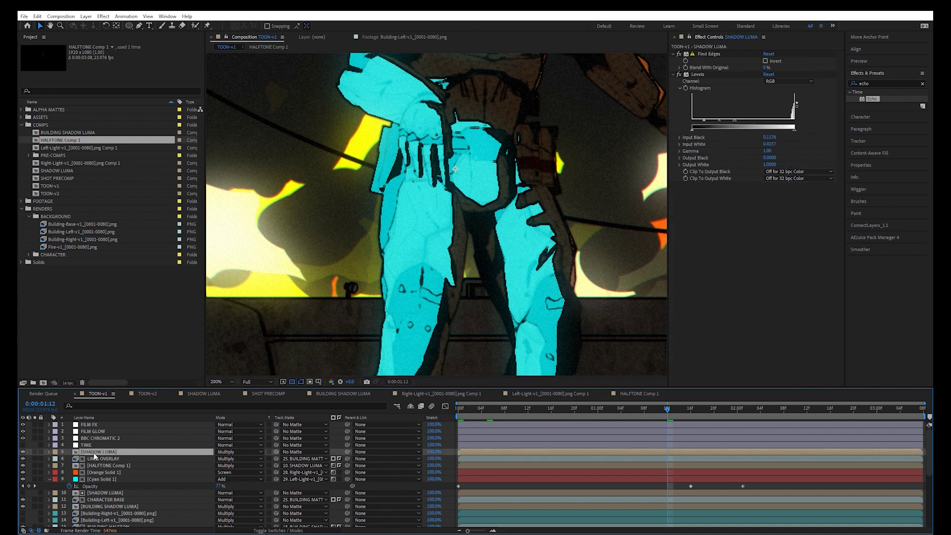
pyautogui.press('t')
pyautogui.click(222, 459)
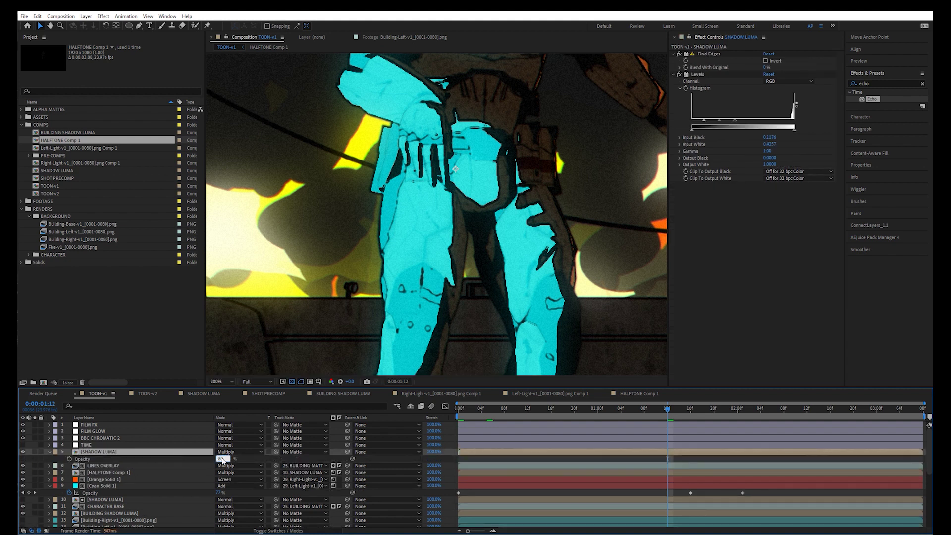
pyautogui.press('Return')
pyautogui.press(',')
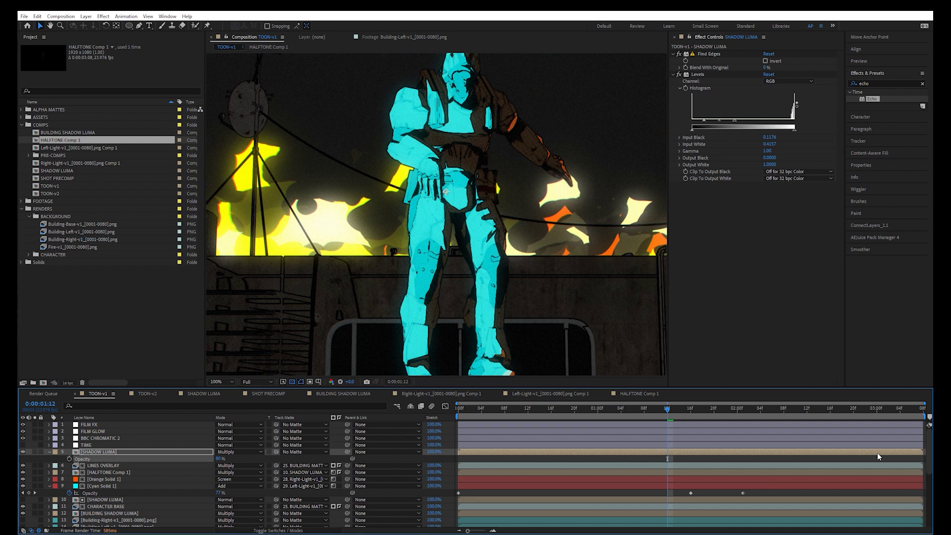
# Examine the character's close-up near the end of the shot at 0:00:03:07, both enlarged and in full frame.
pyautogui.click(914, 416)
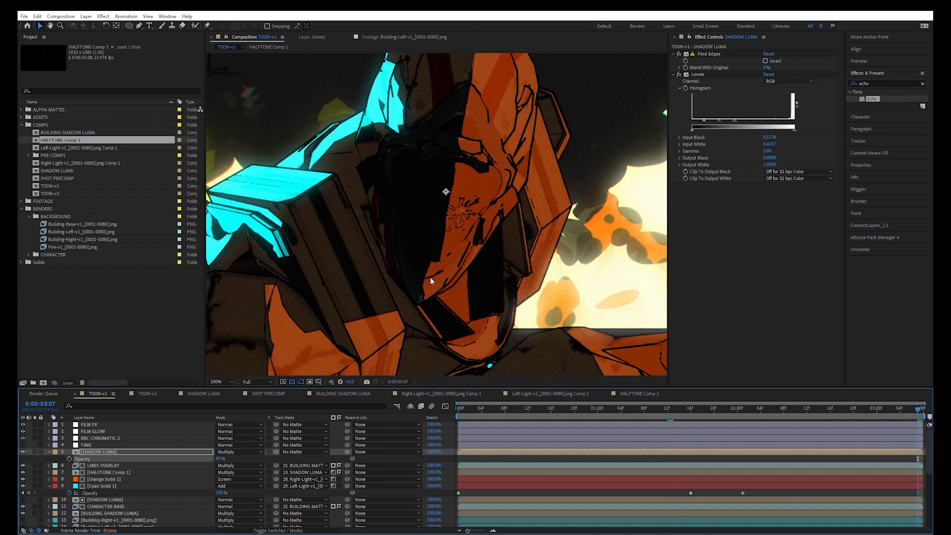
pyautogui.press(',')
pyautogui.press(',')
pyautogui.press('.')
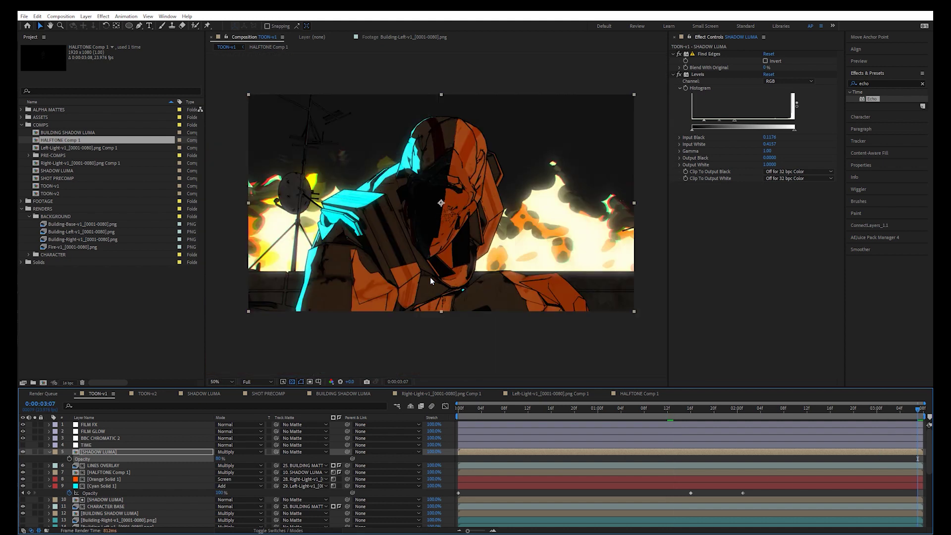
pyautogui.click(494, 460)
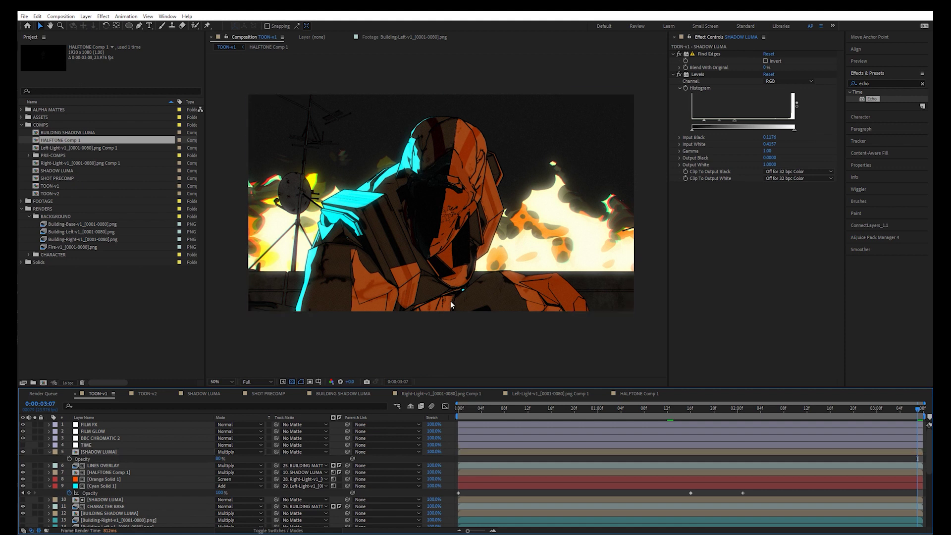
pyautogui.press('.')
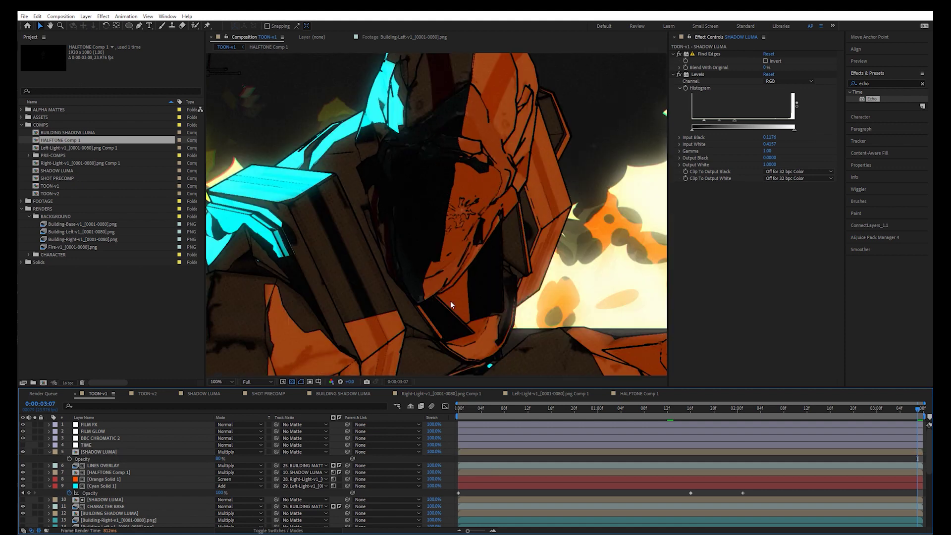
pyautogui.press(',')
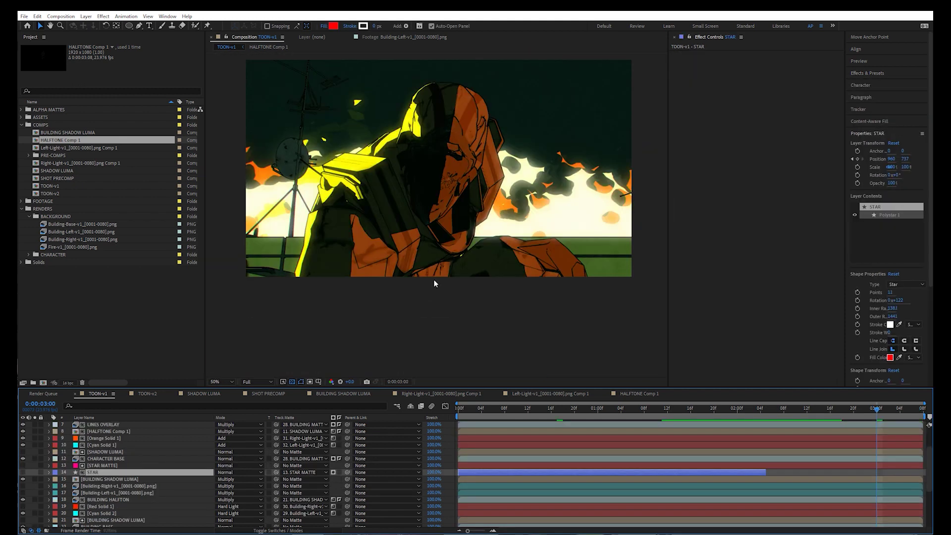
# Return to the first frame of TOON-v1 and inspect the green and yellow version of the composite.
pyautogui.scroll(4, 434, 279)
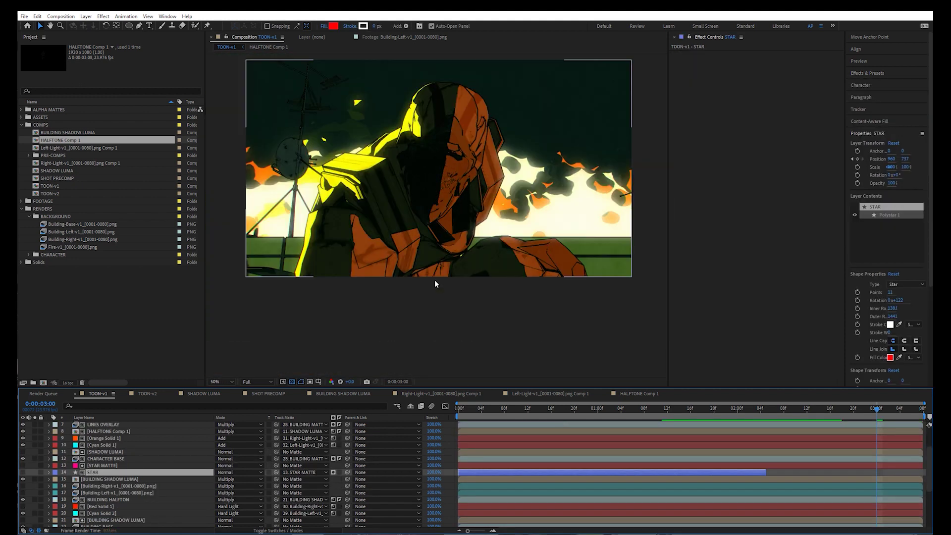
pyautogui.press(',')
pyautogui.press(',')
pyautogui.click(462, 412)
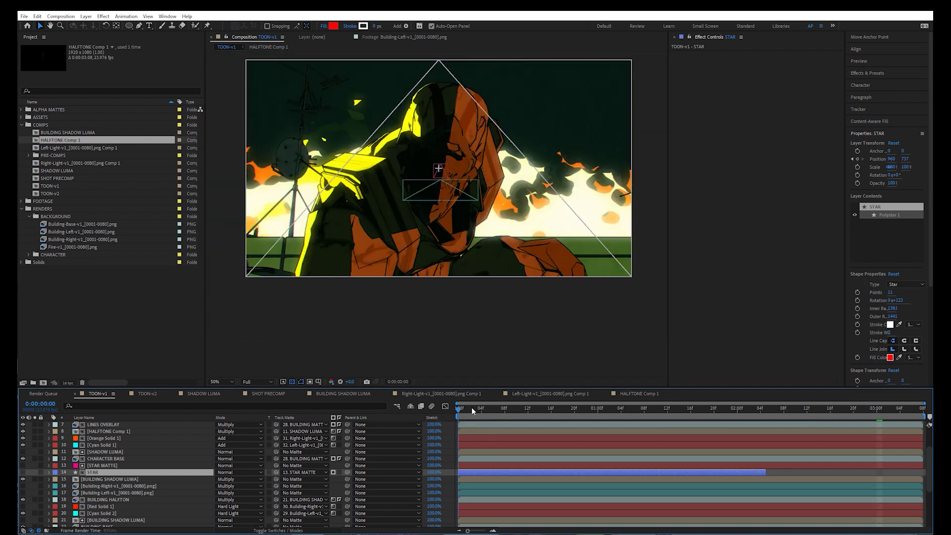
pyautogui.moveTo(378, 207); pyautogui.dragTo(410, 254, button='middle')
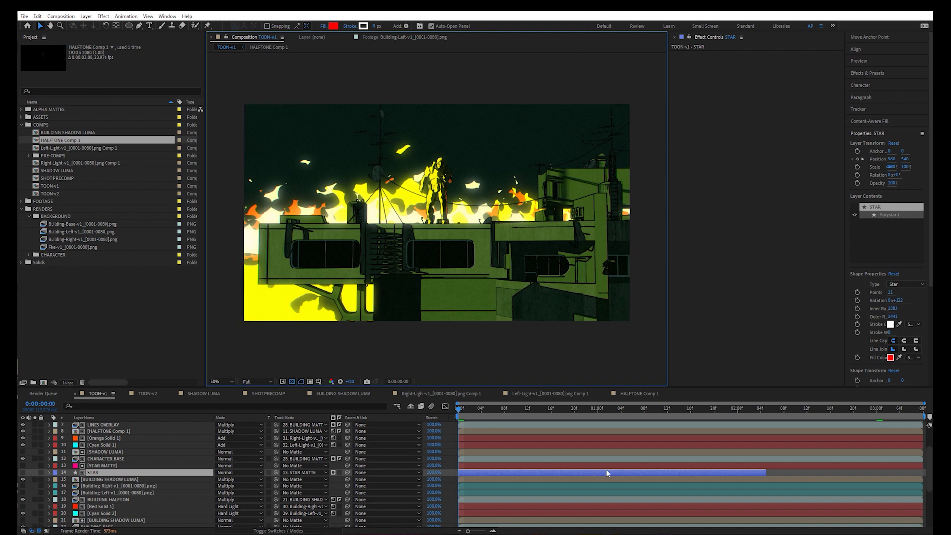
# Add TOON-v1 to the render queue with the ProRes422 output module and start rendering.
pyautogui.click(451, 447)
pyautogui.hotkey('ctrl', 'm')
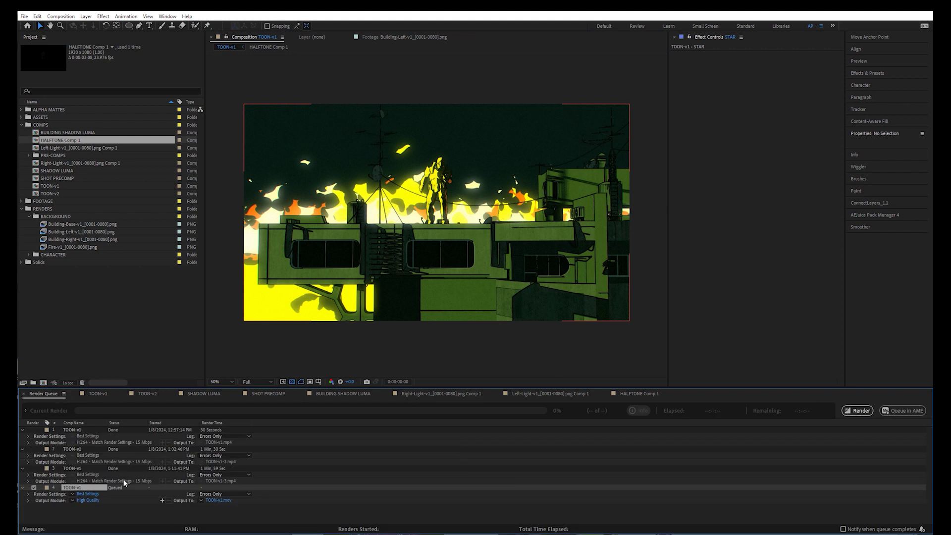
pyautogui.click(73, 501)
pyautogui.click(109, 450)
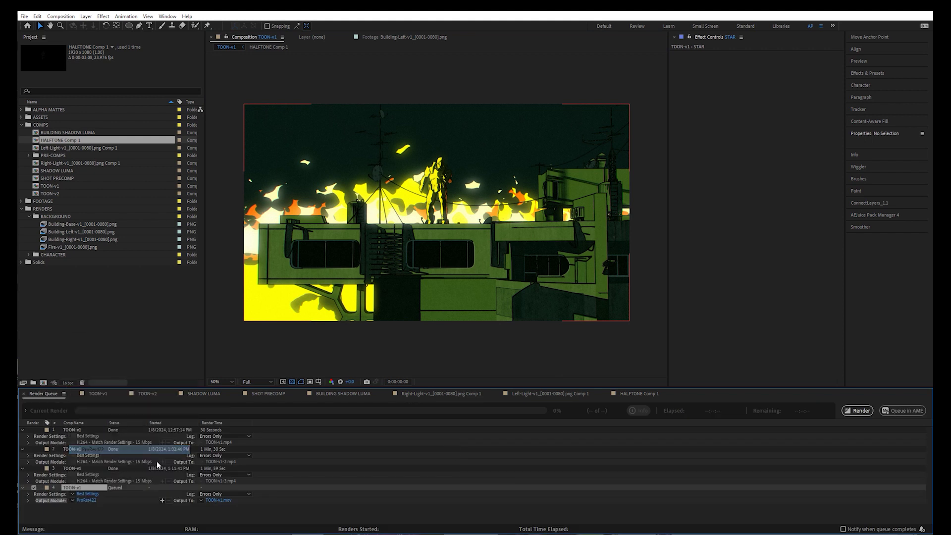
pyautogui.click(856, 412)
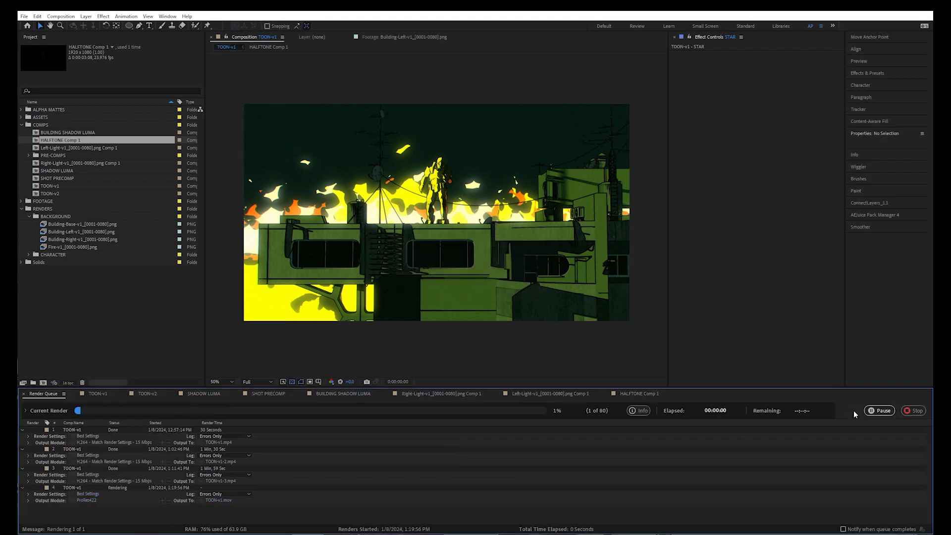